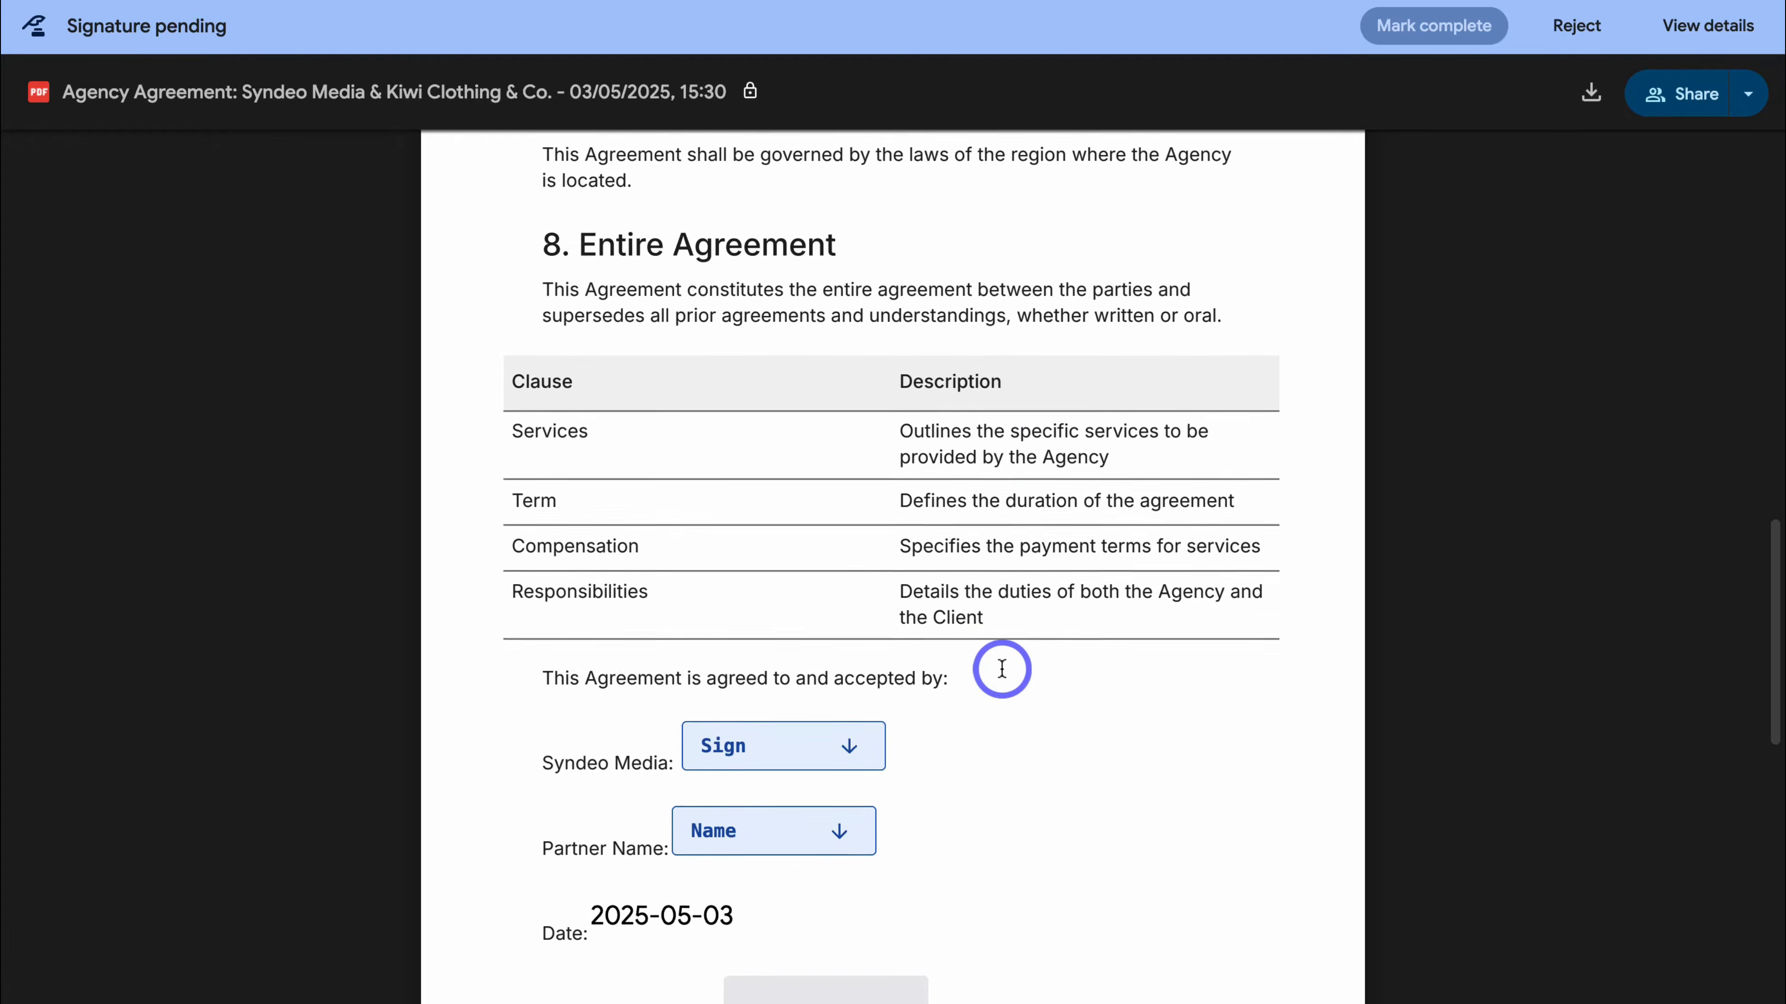
- Enter the signer's full name and initials for the signature being adopted on the agency agreement PDF
left_click(807, 458)
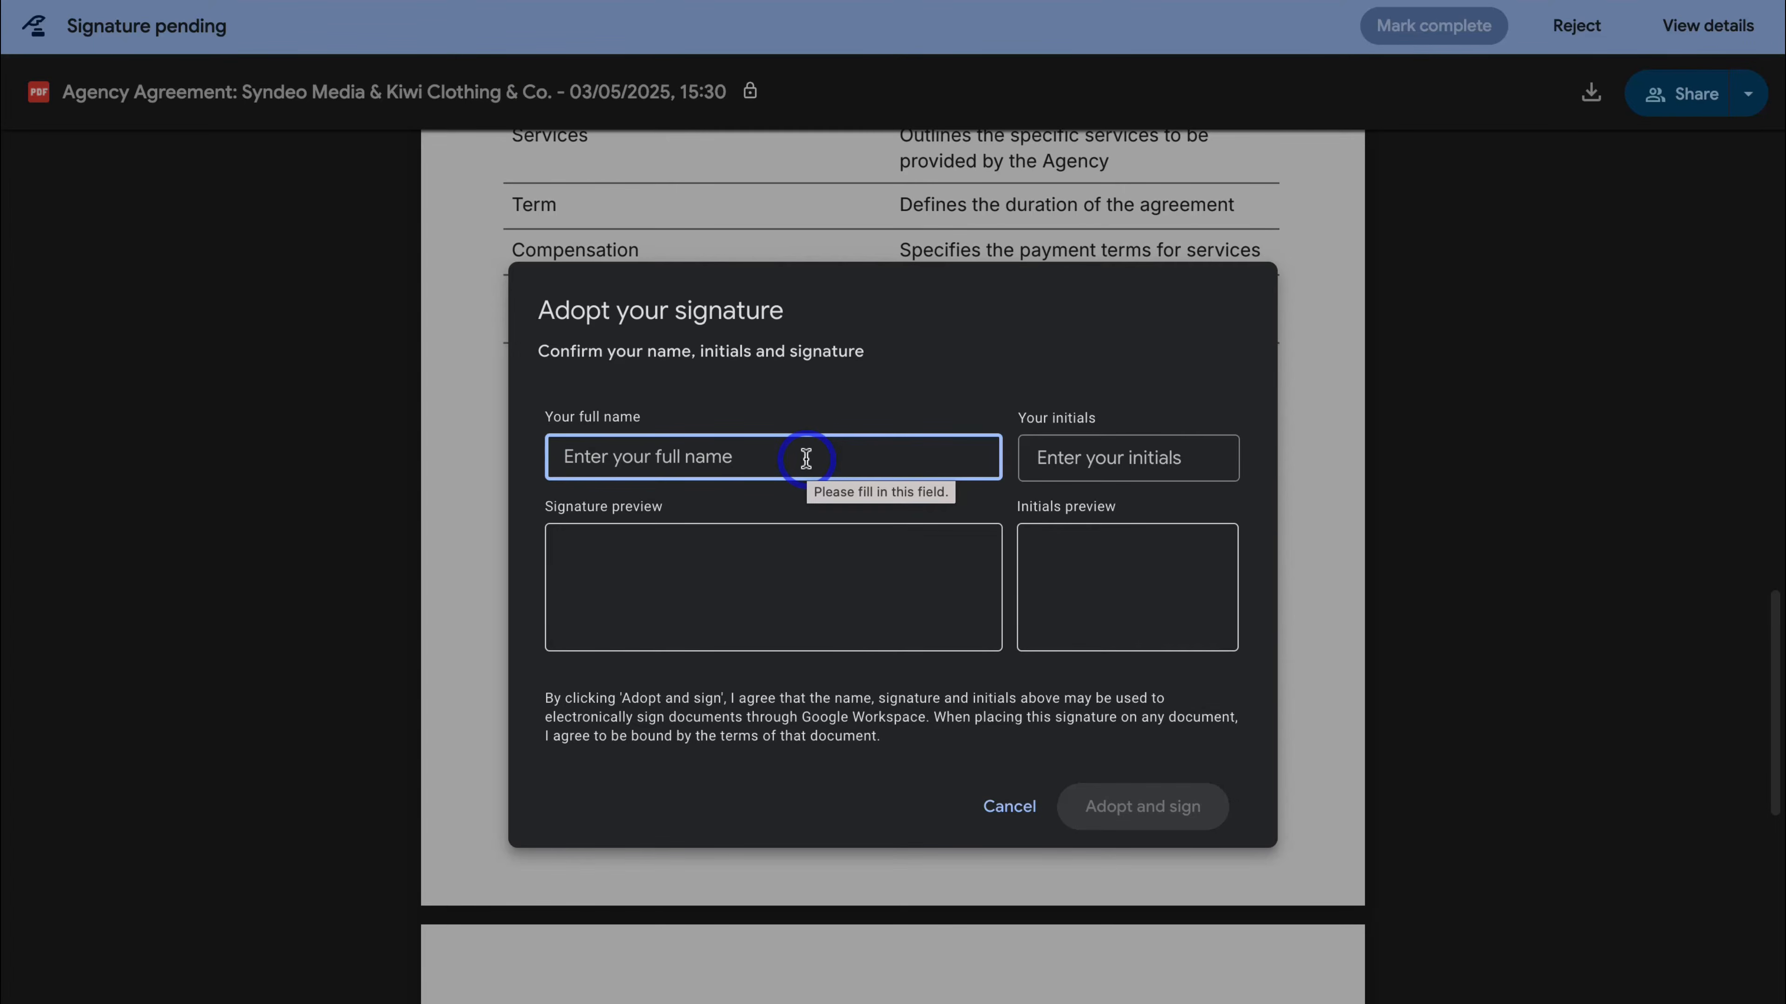
type("Stewart Gauld")
left_click(1056, 454)
type("SG")
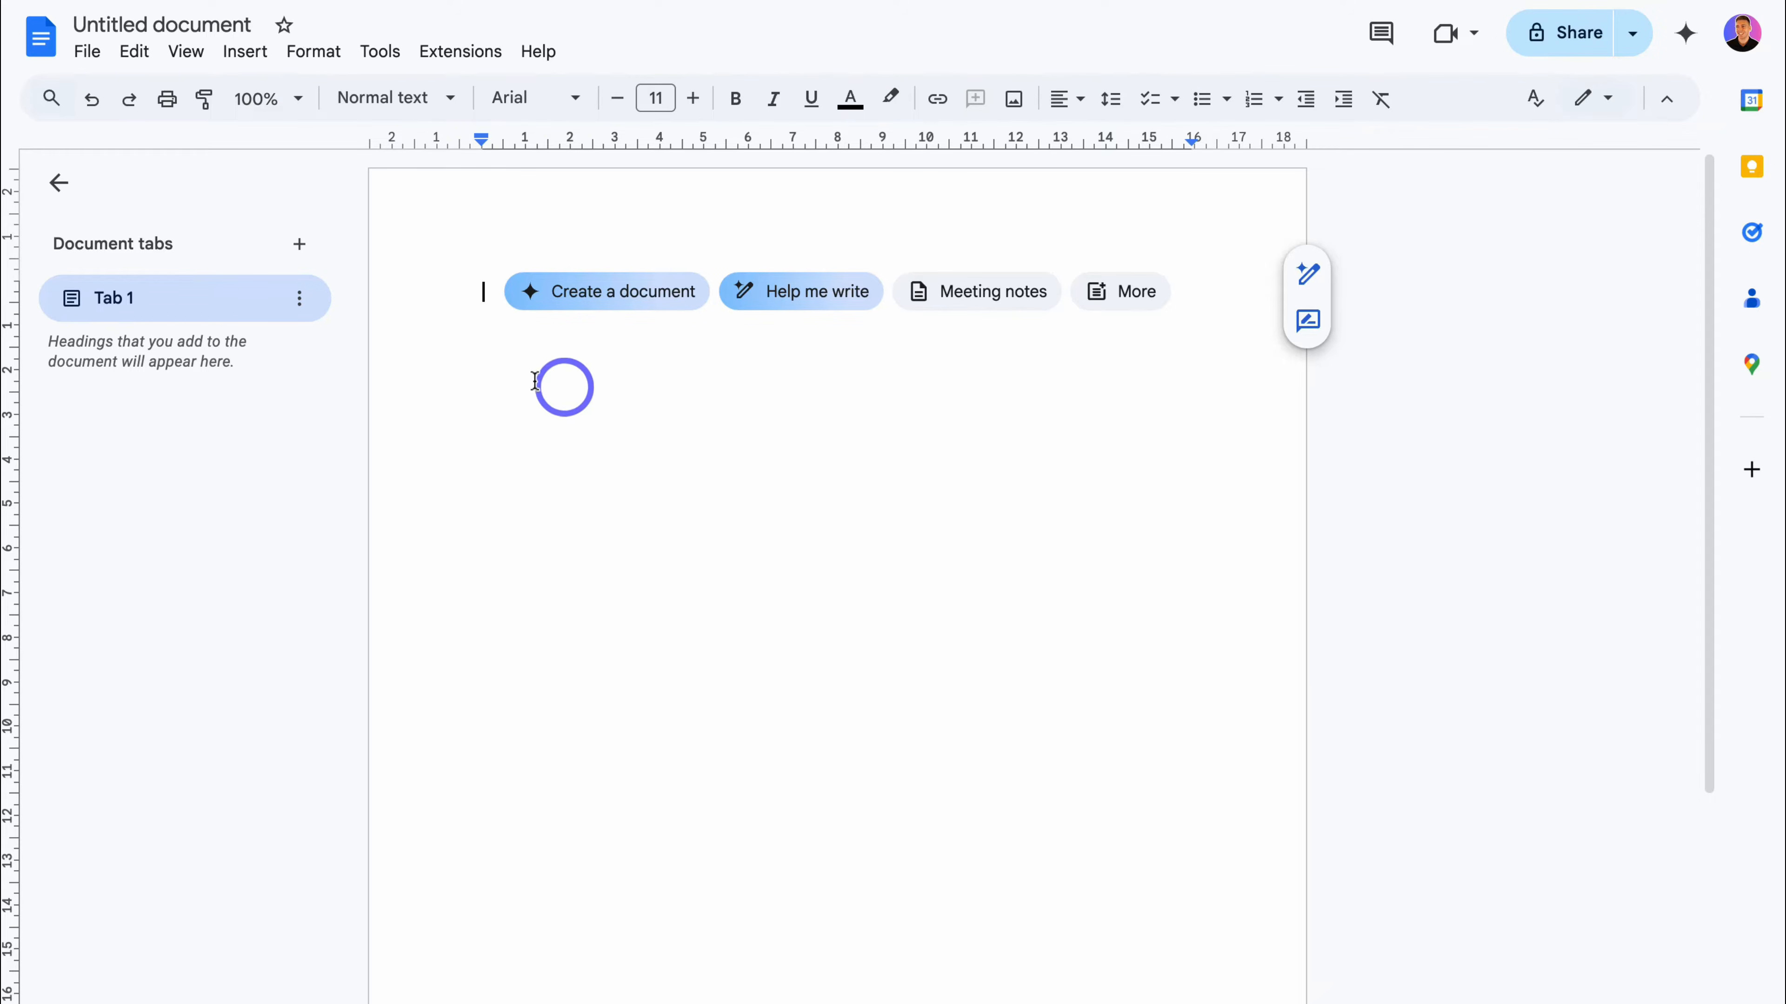
- Generate a document with Gemini from the prompt "Please create an agreement contract between syndeo media as the agency doing work for a business client called Kiwi Clothing & Co."
left_click(623, 293)
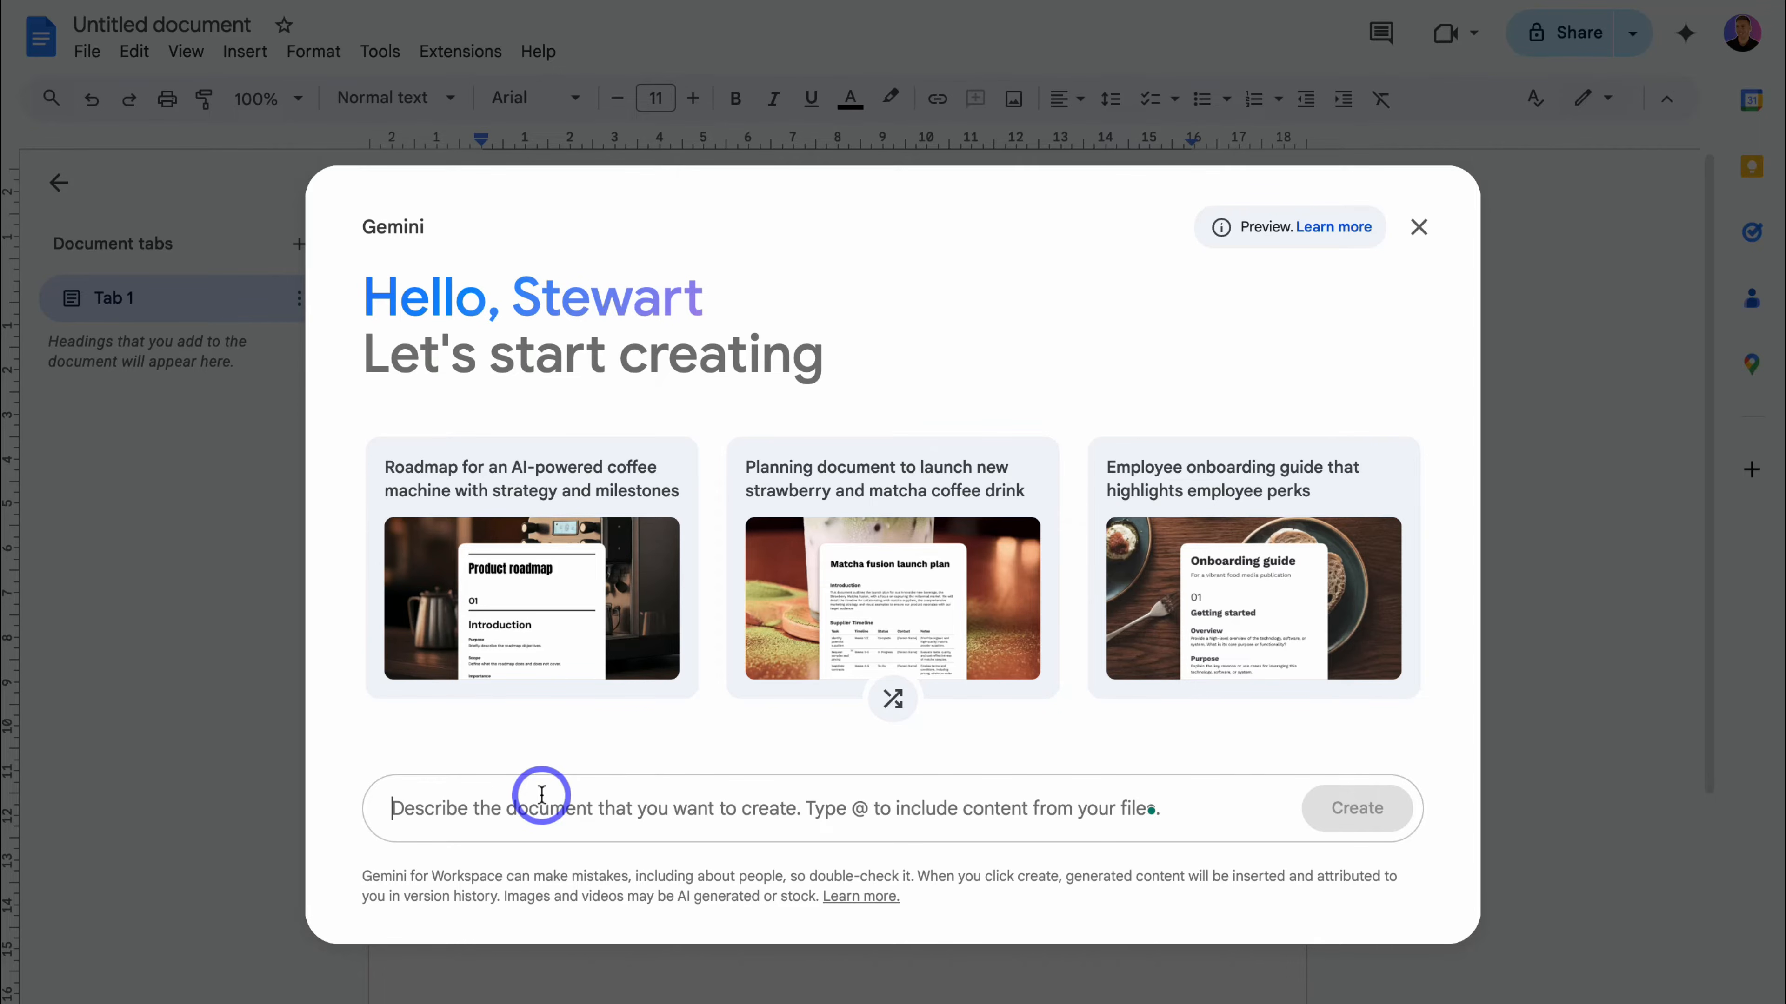
type("Please create an agreement contract between syndeo media as the agency doing work for a business client called Kiwi Clothing & Co.")
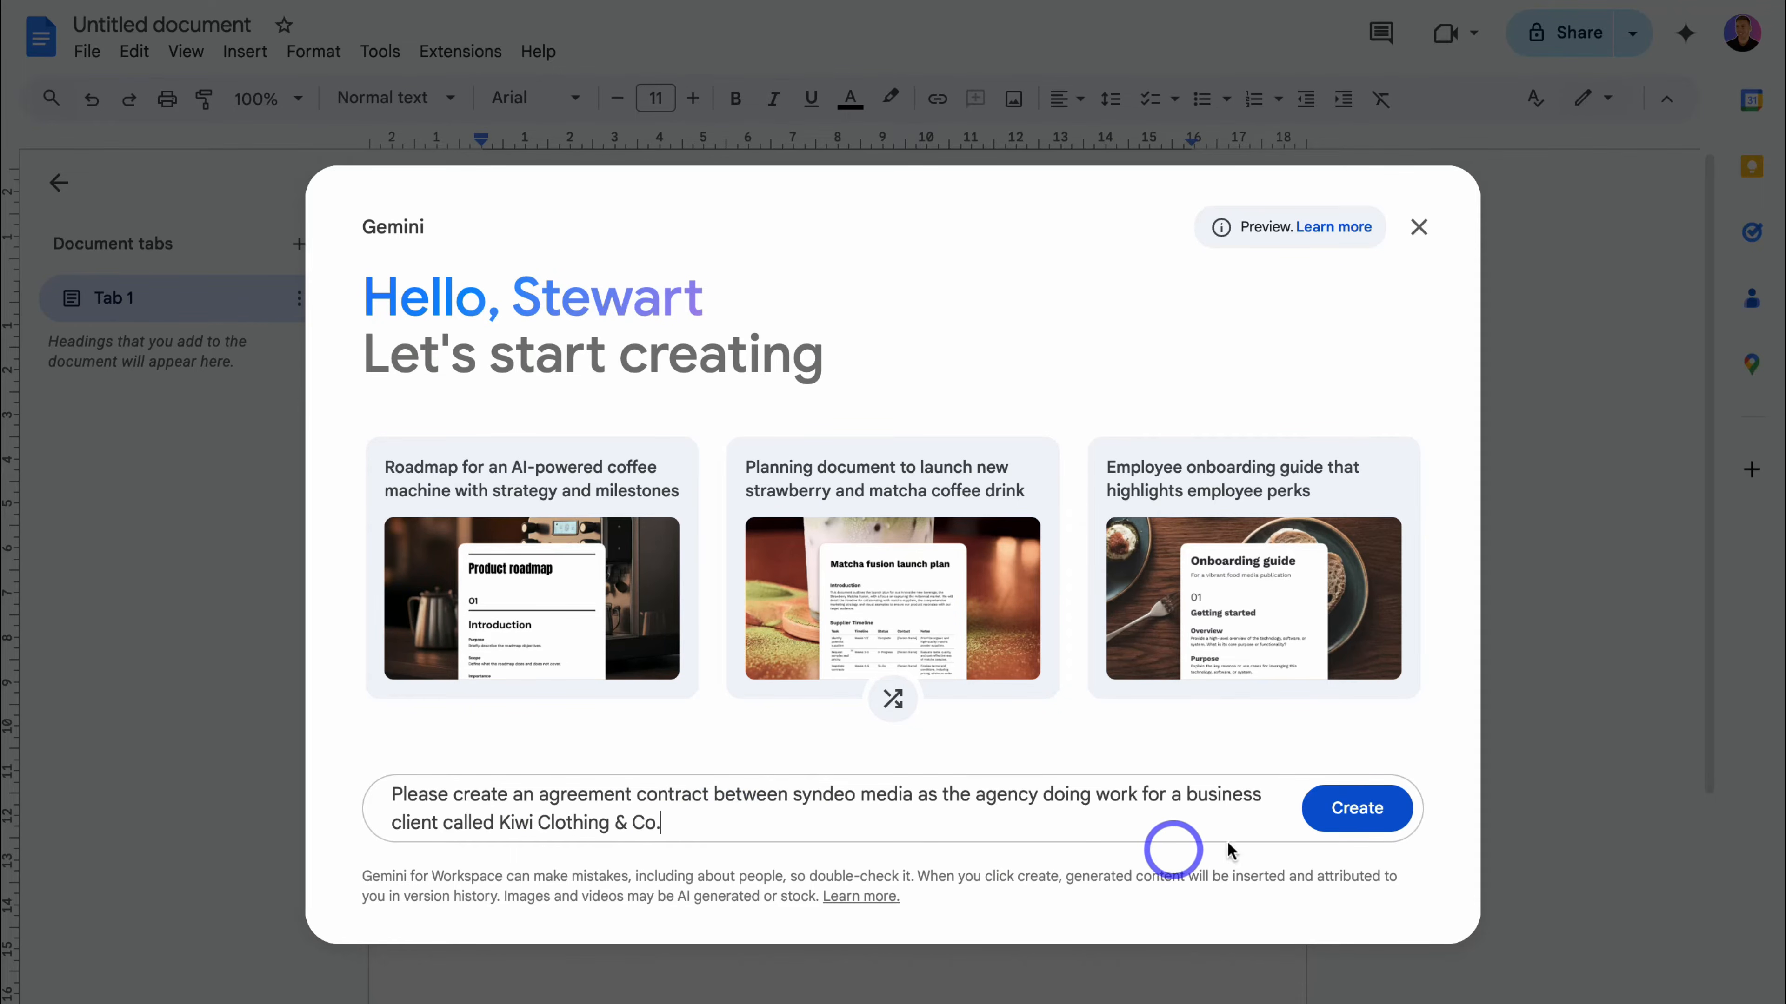
left_click(1331, 823)
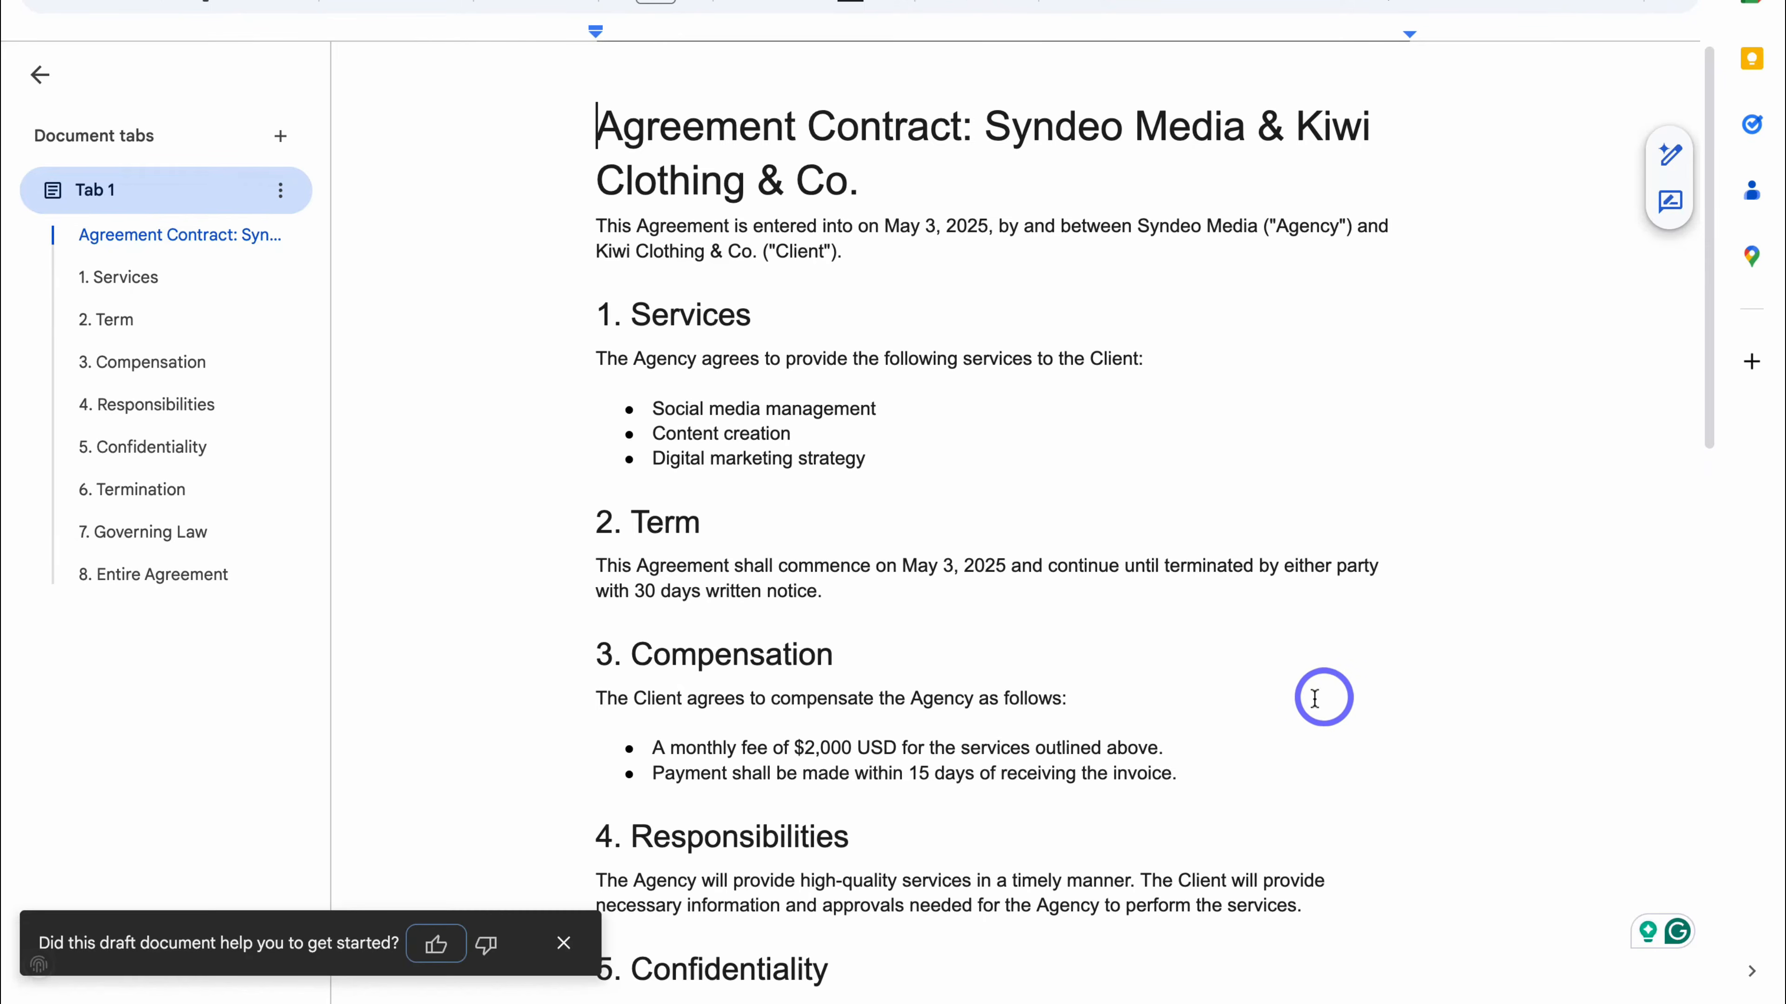
left_click(564, 943)
- Open the eSignature tools and delete the underscore lines after Syndeo Media and Kiwi Clothing & Co. at the end of the agreement
scroll(1290, 837, "down", 18)
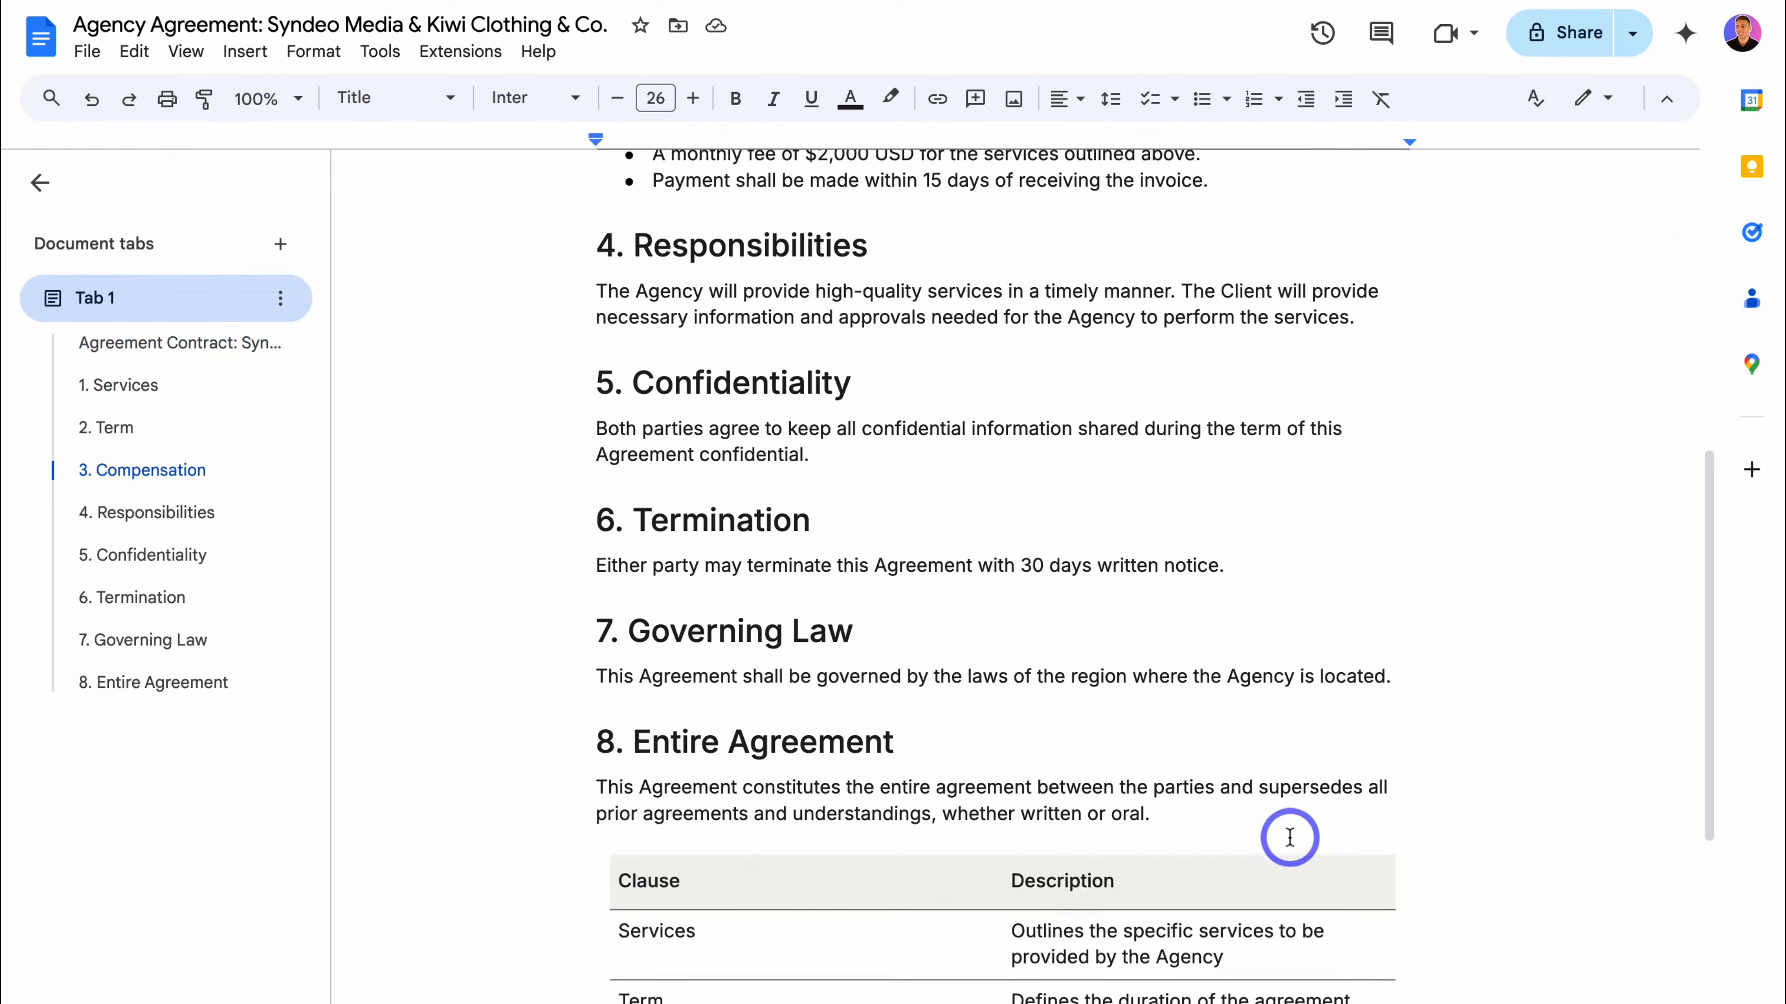
scroll(1290, 837, "up", 18)
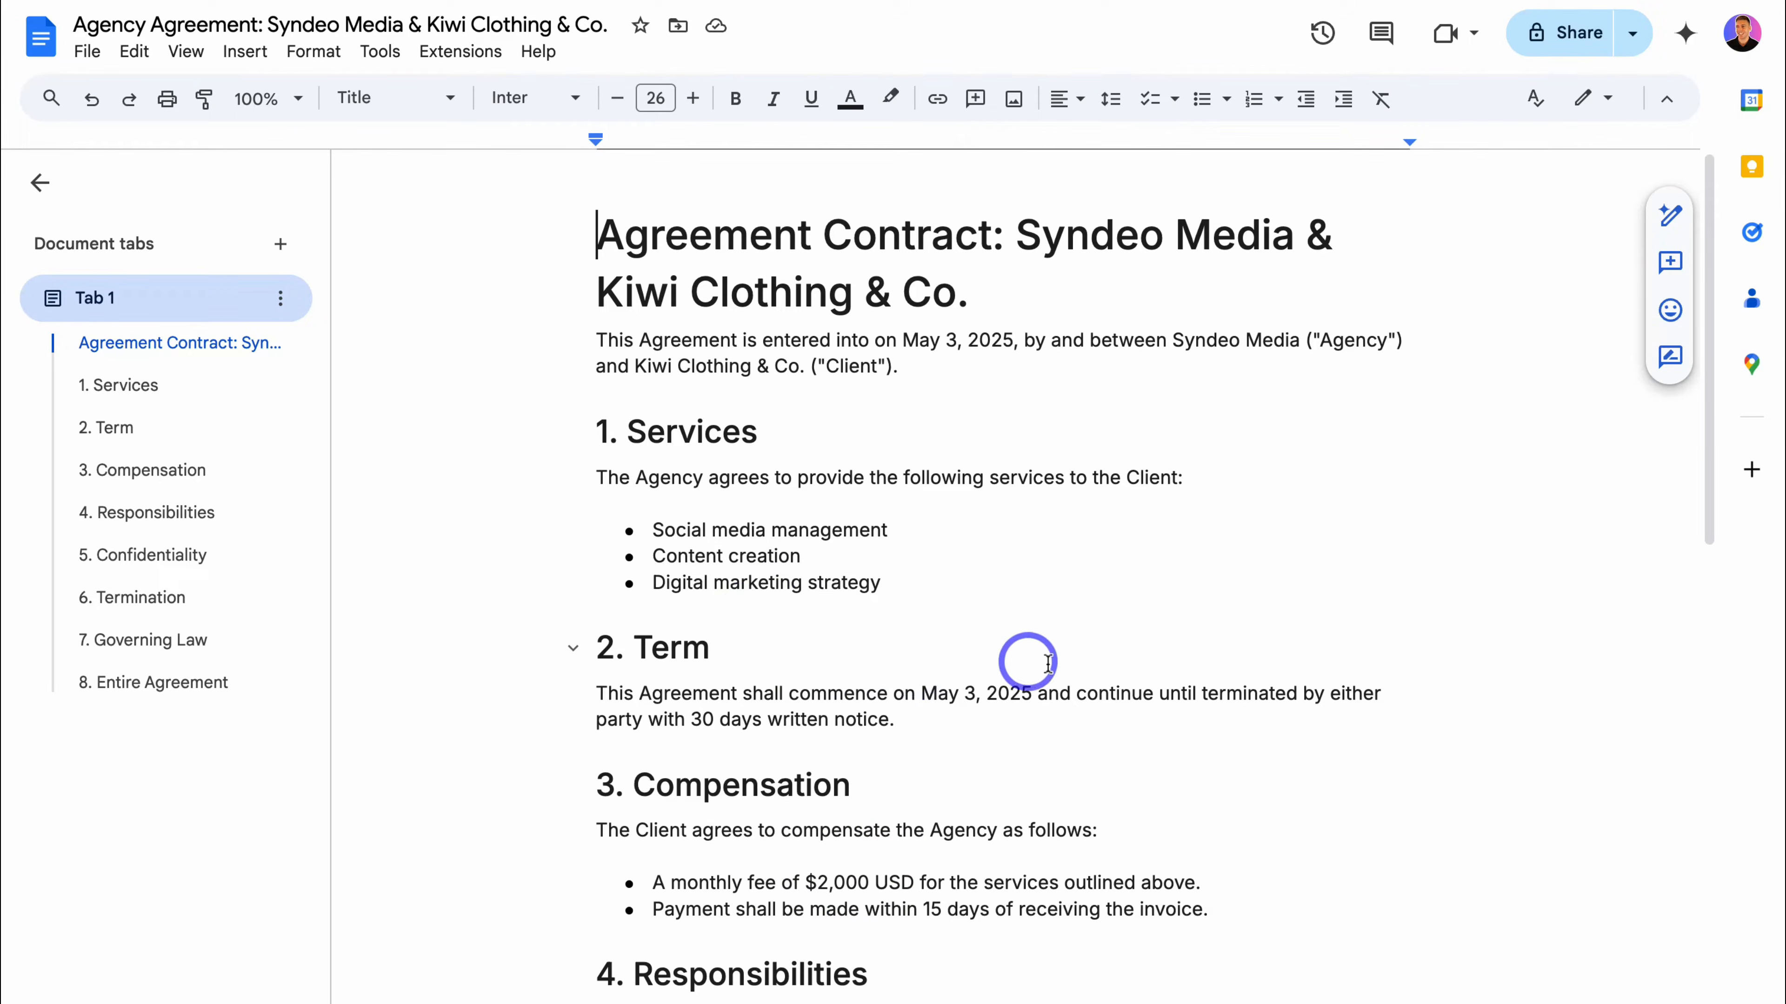
scroll(1075, 457, "down", 15)
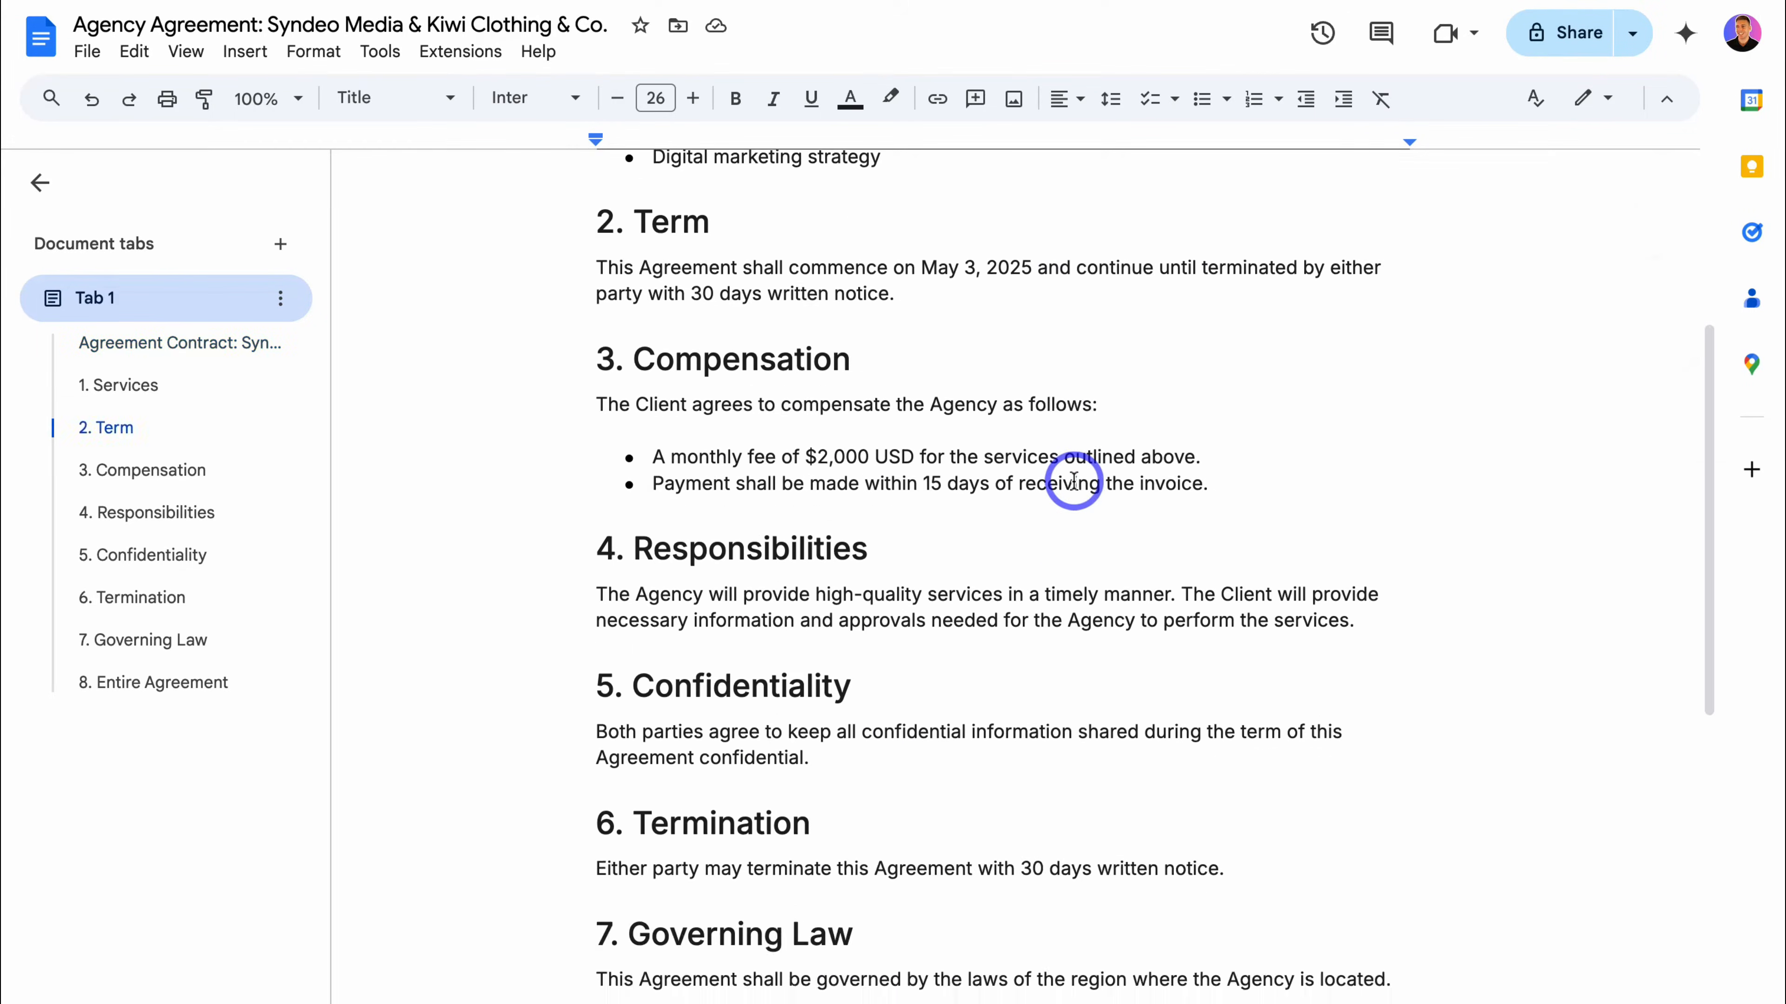
scroll(1045, 535, "down", 4)
scroll(1037, 519, "up", 2)
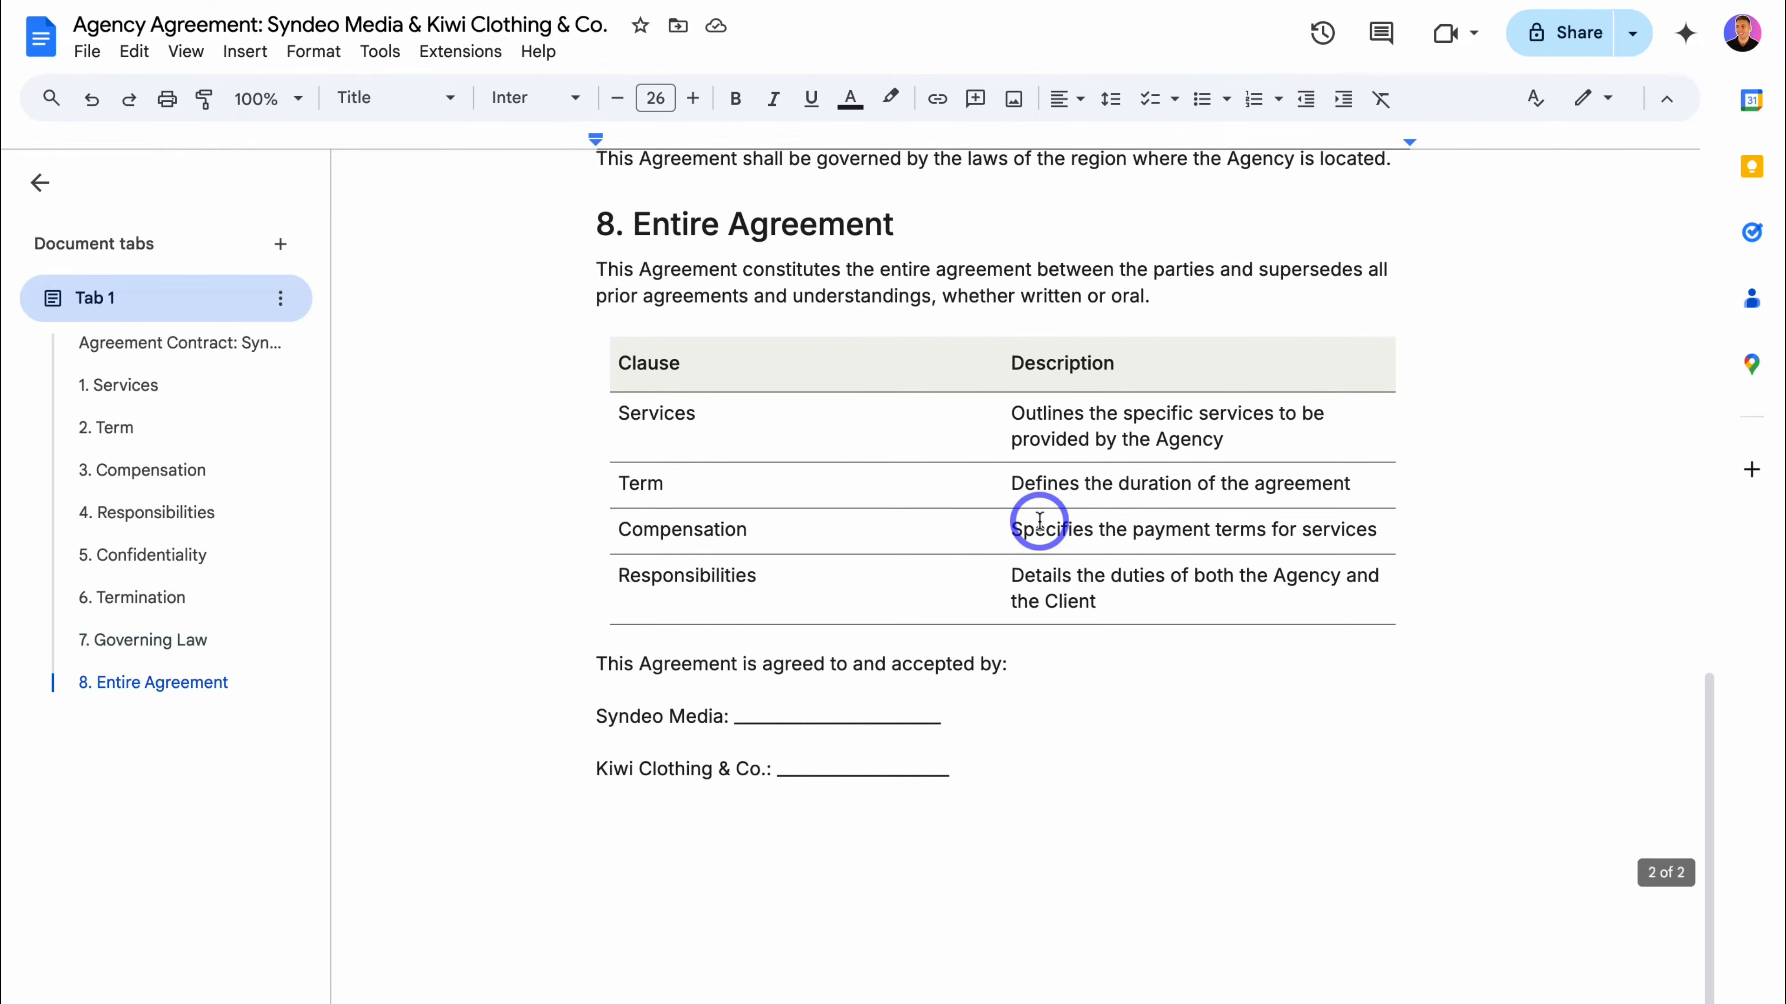
left_click(380, 51)
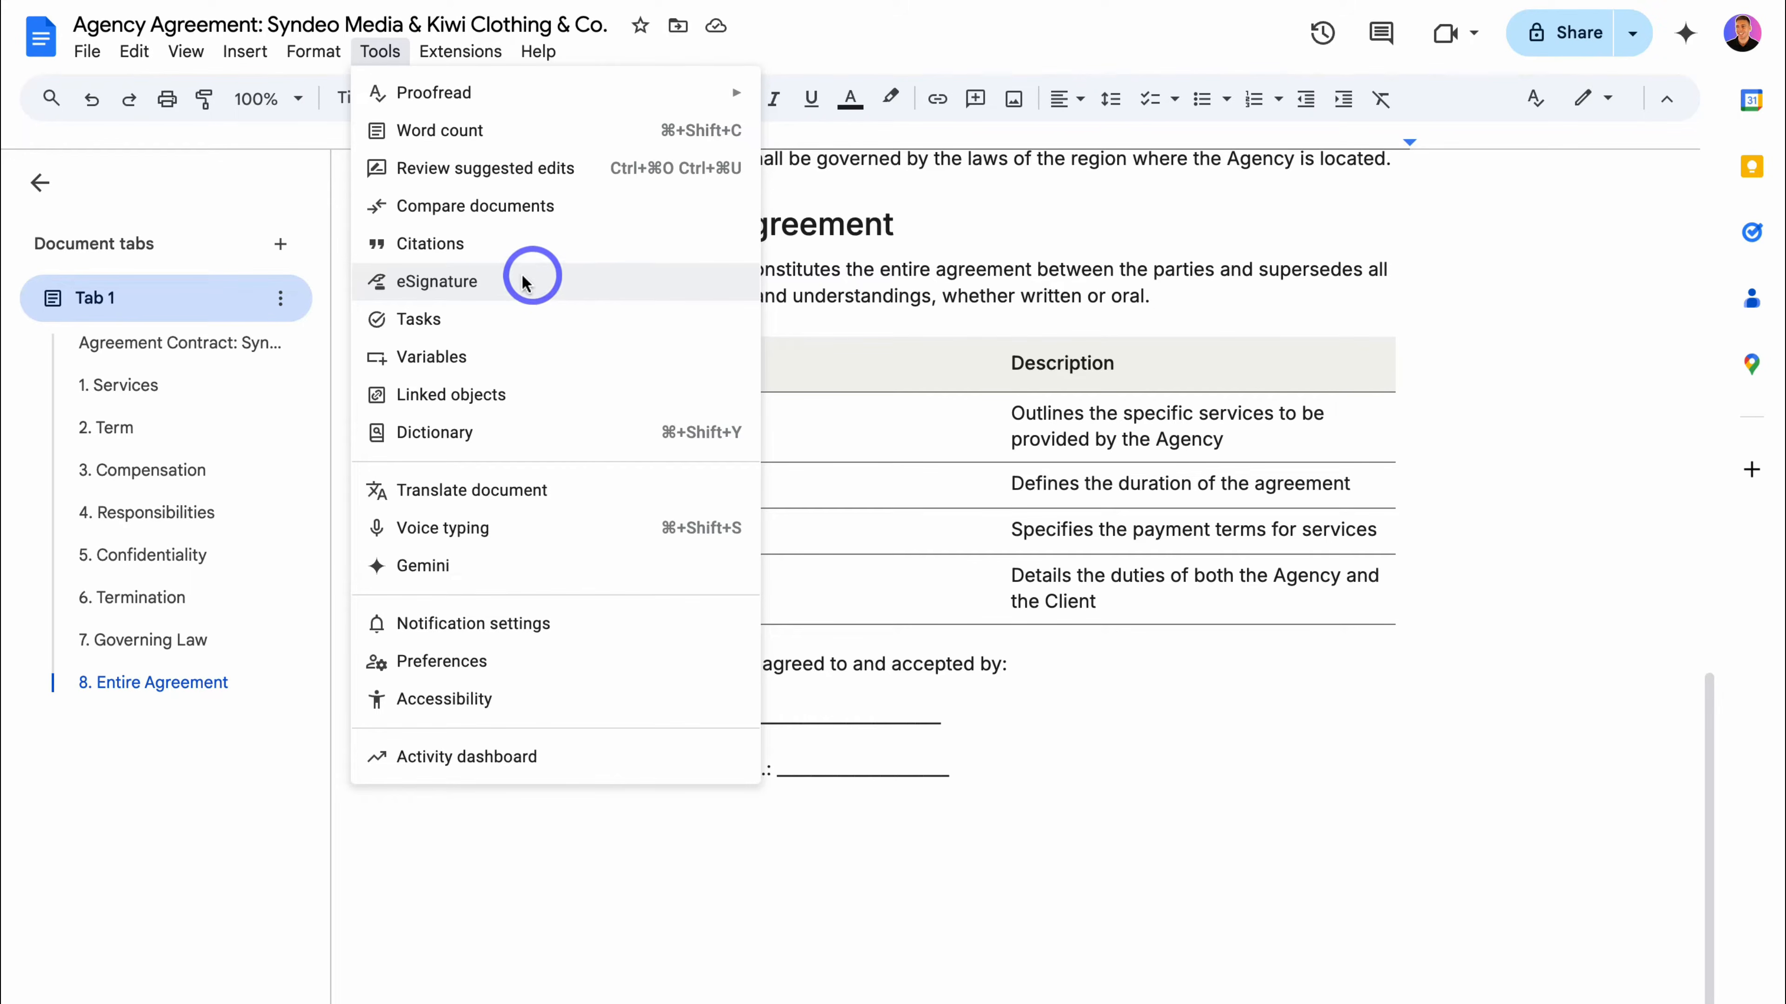
left_click(534, 288)
left_click_drag(767, 788, 552, 789)
key("BackSpace")
left_click_drag(774, 842, 590, 844)
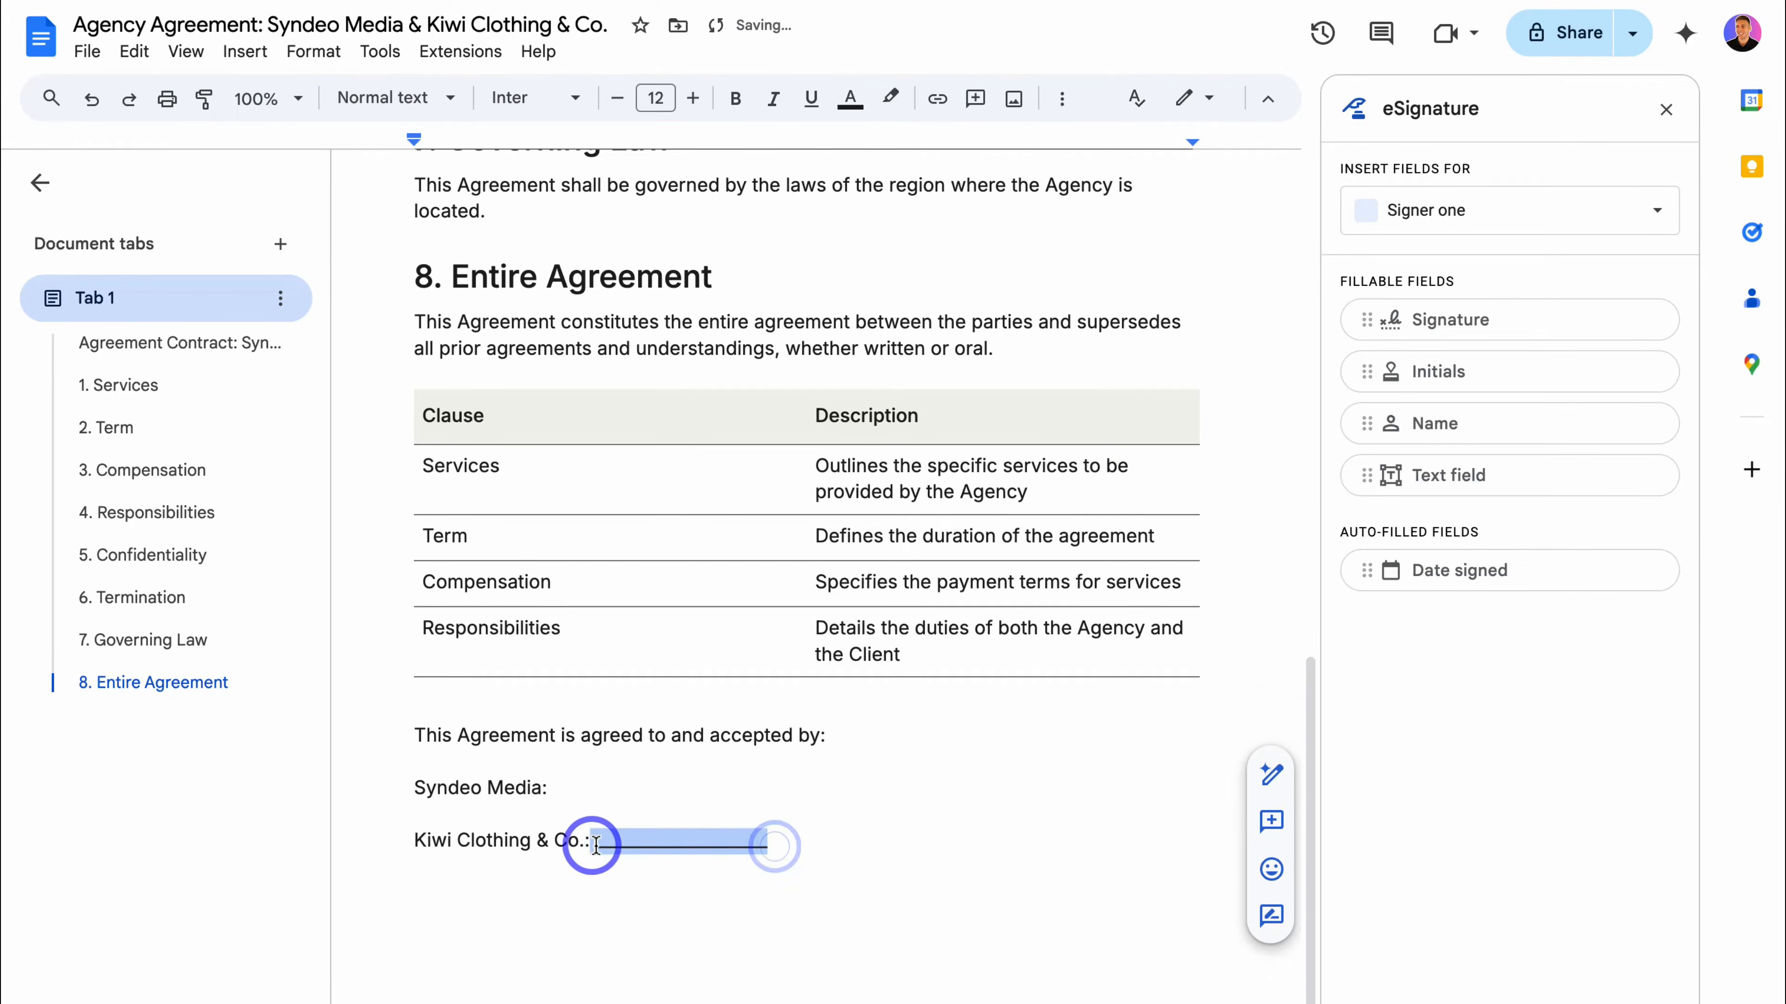
key("BackSpace")
- Add "Partner Name:" and "Date:" lines under Syndeo Media, and "Client Name:" and "Date:" lines under Kiwi Clothing & Co
key("Return")
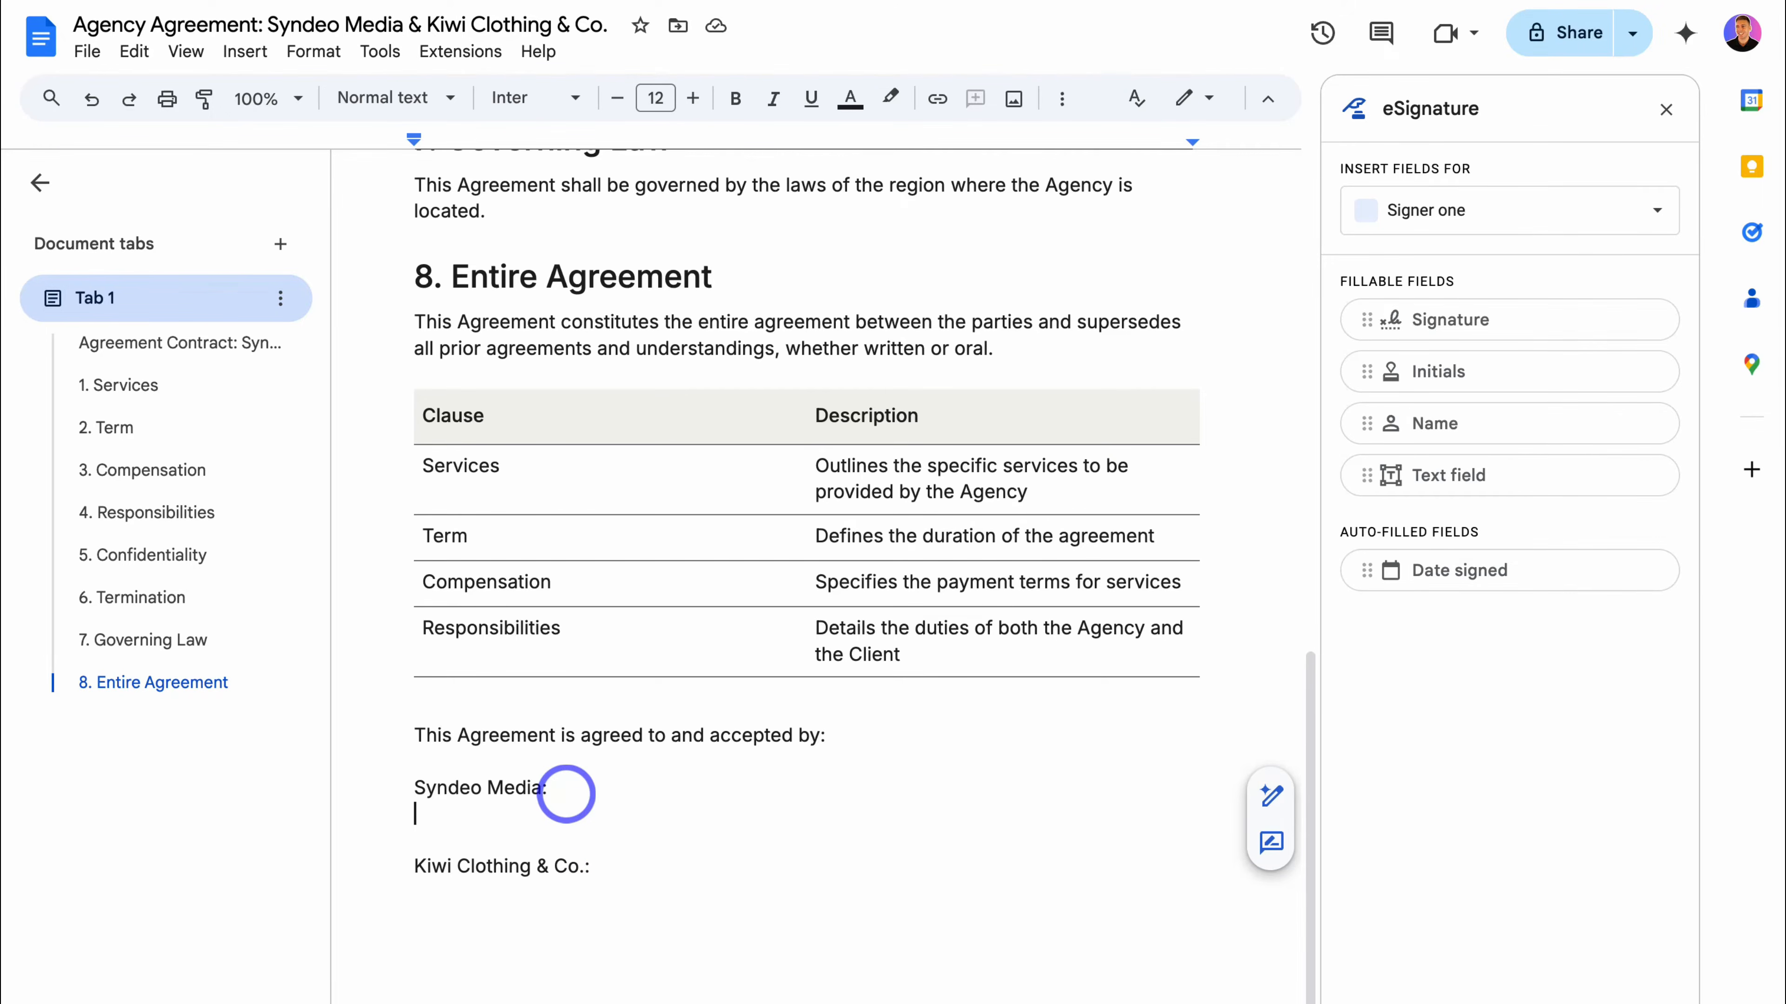
type("Partner Name:")
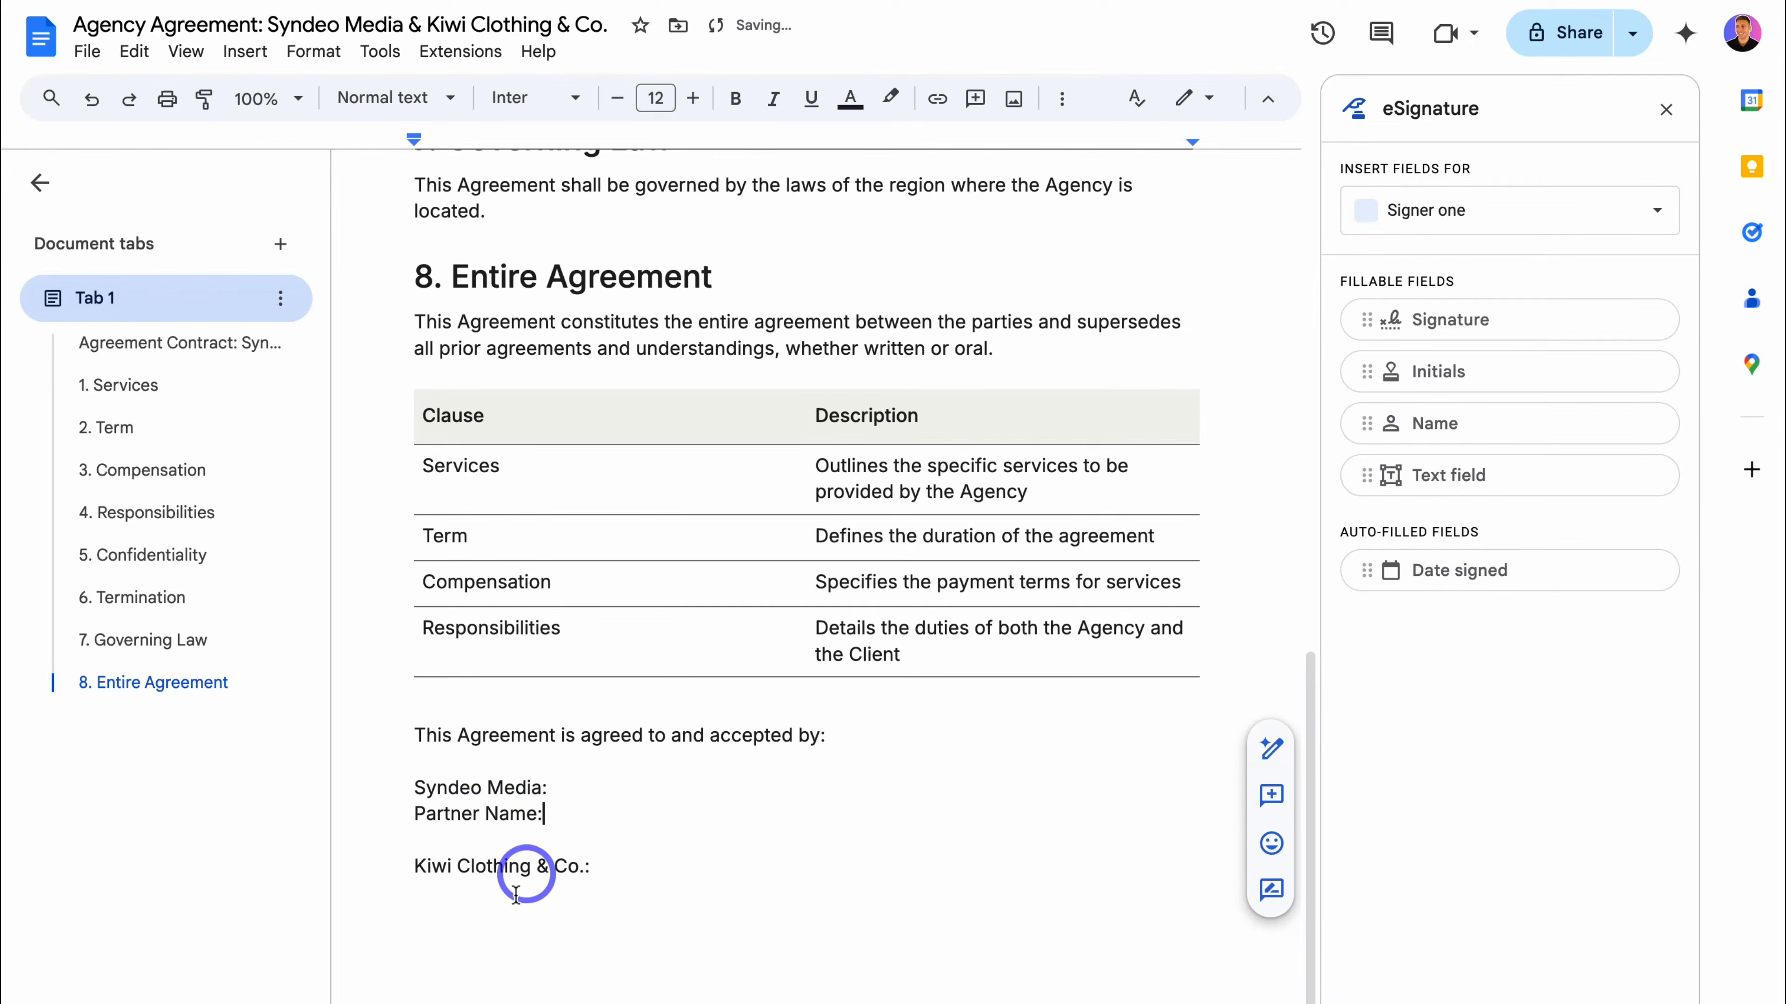
left_click(509, 899)
type("Client Name:")
key("Return")
type("Date:")
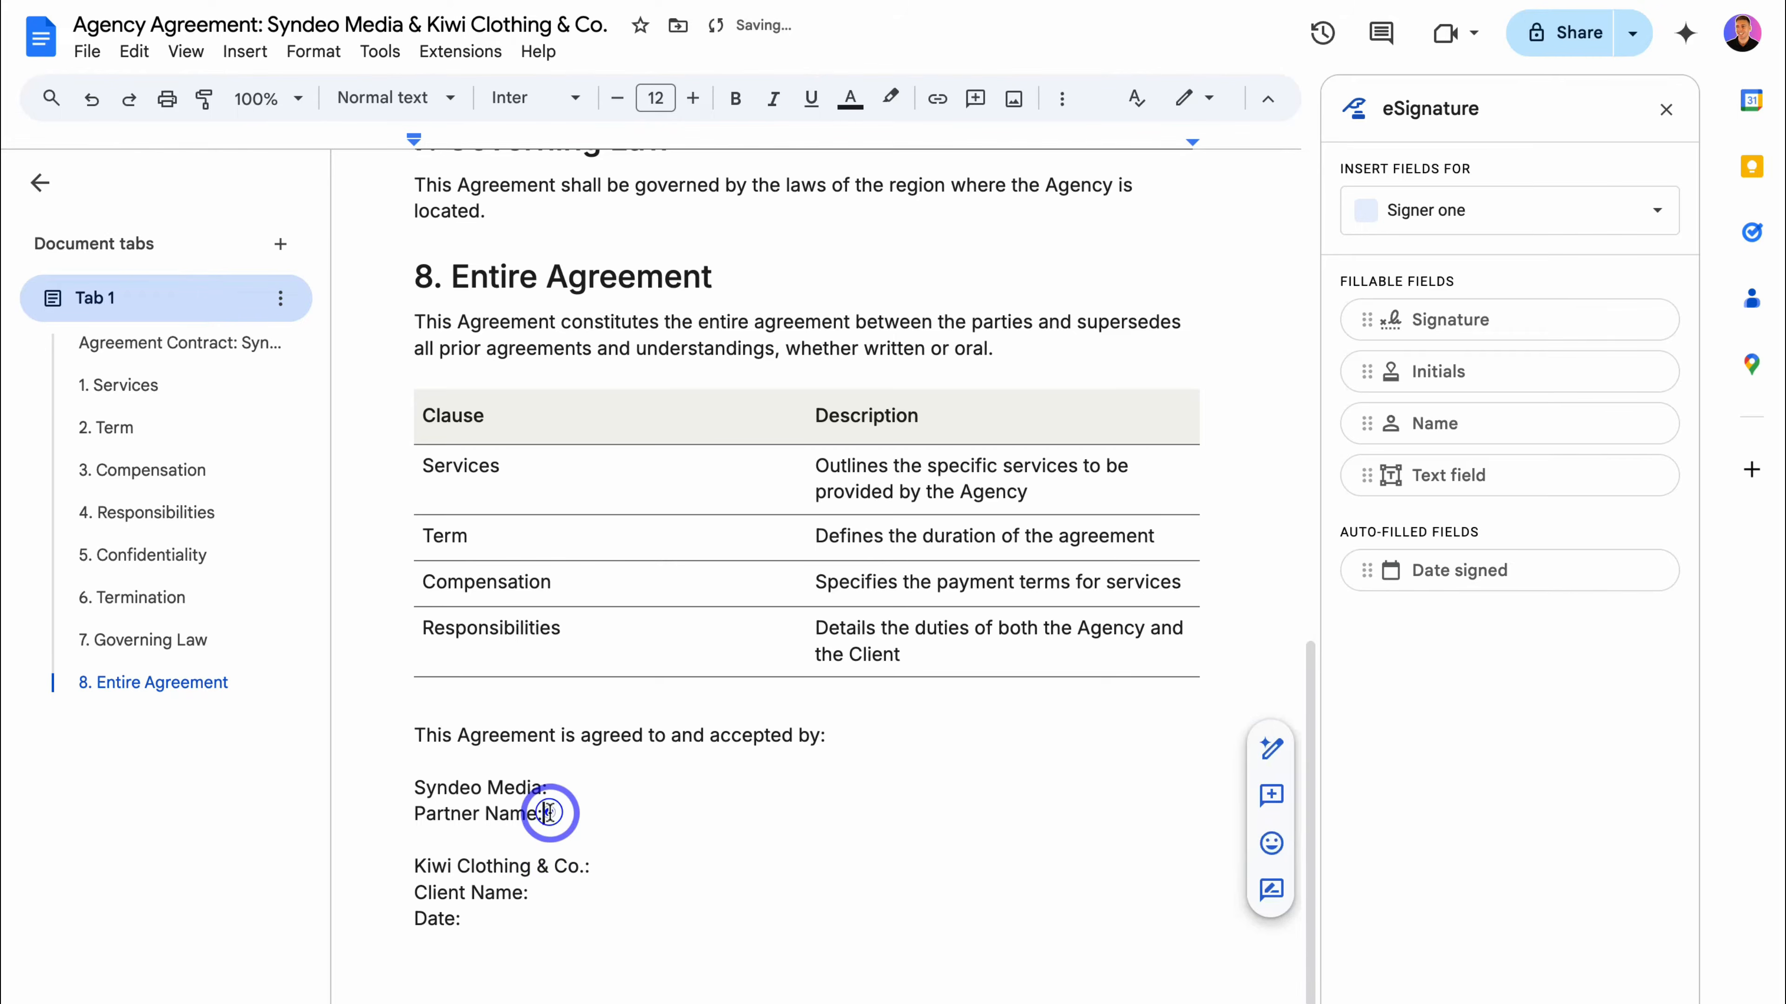
left_click(550, 813)
key("Return")
type("Date:")
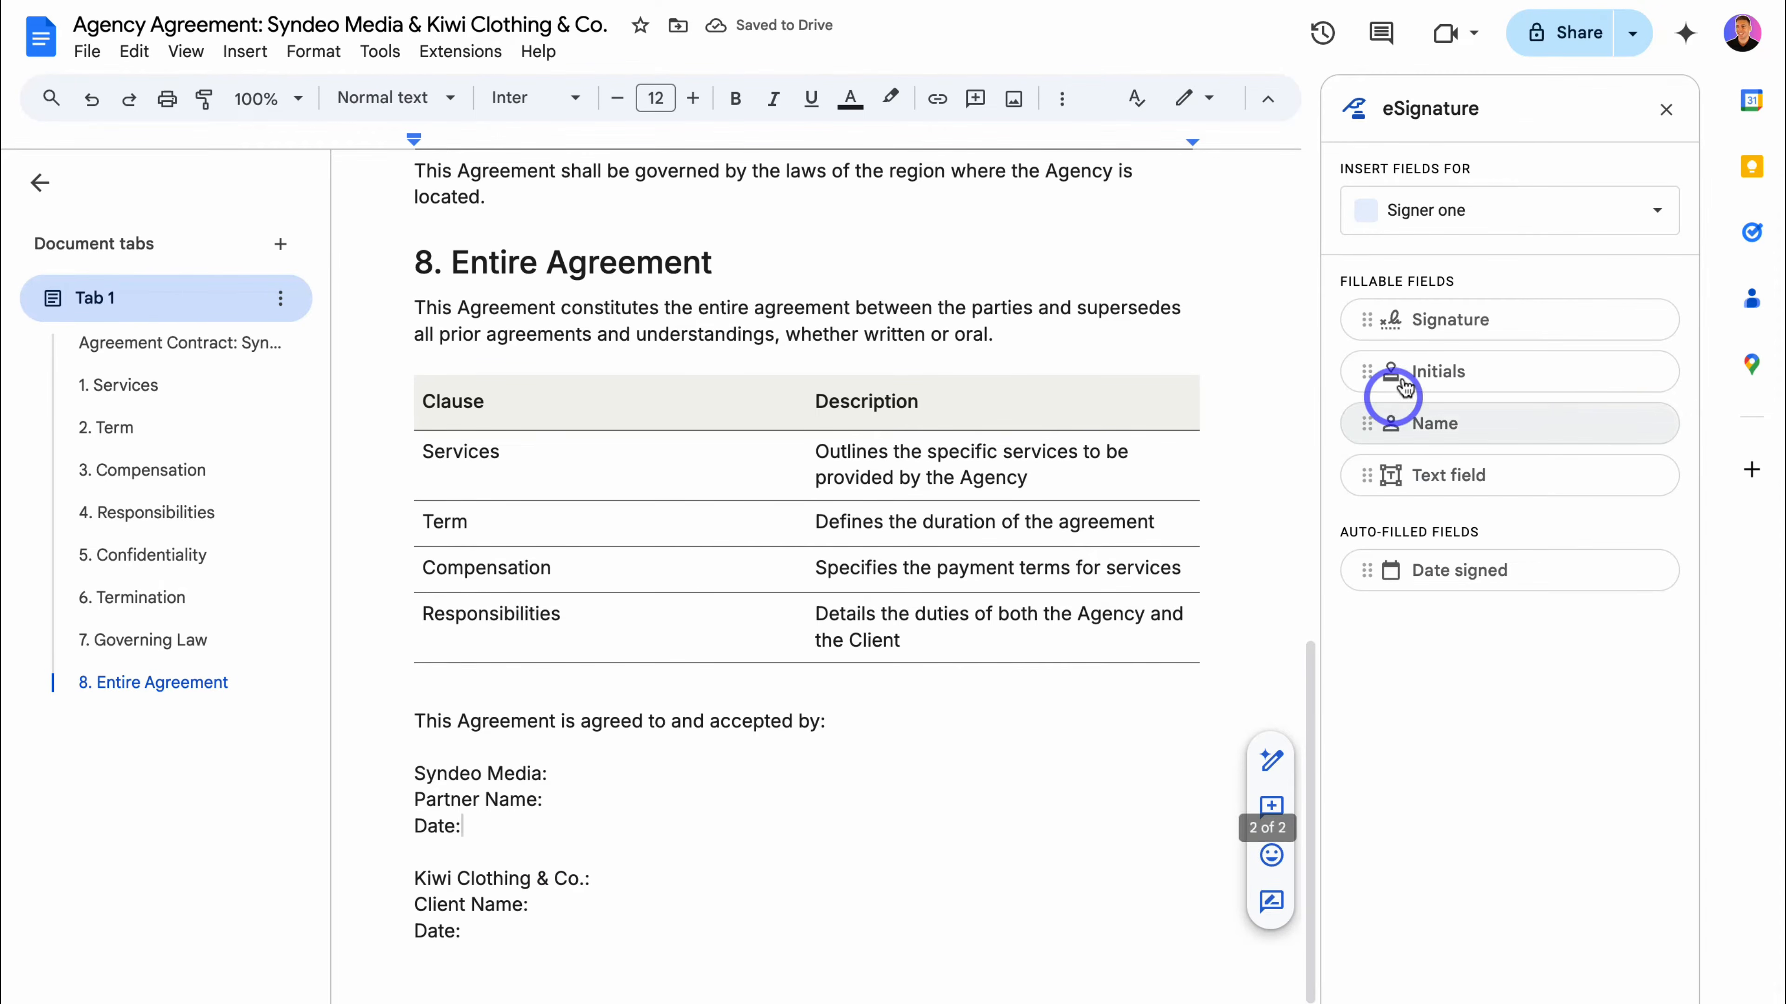
- Separate the signing lines with blank space and insert Signer one's Signature, Name and Date signed fields beside Syndeo Media, Partner Name and its Date
left_click(571, 777)
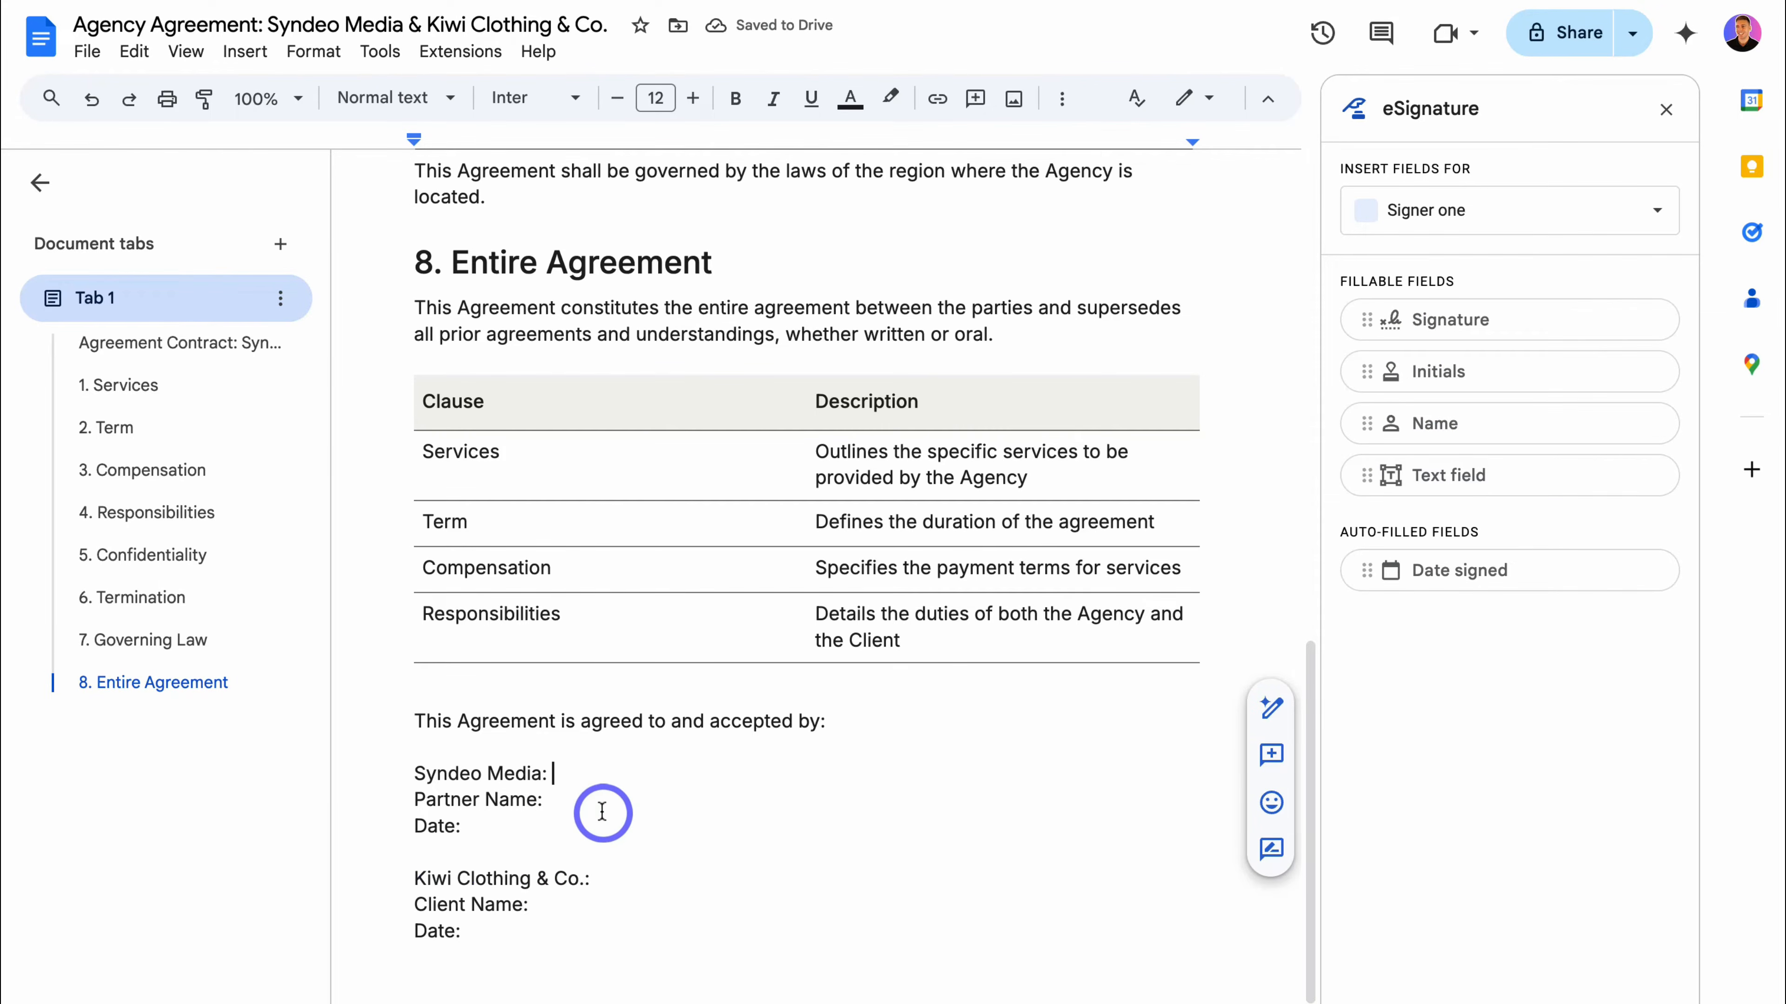
key("Return")
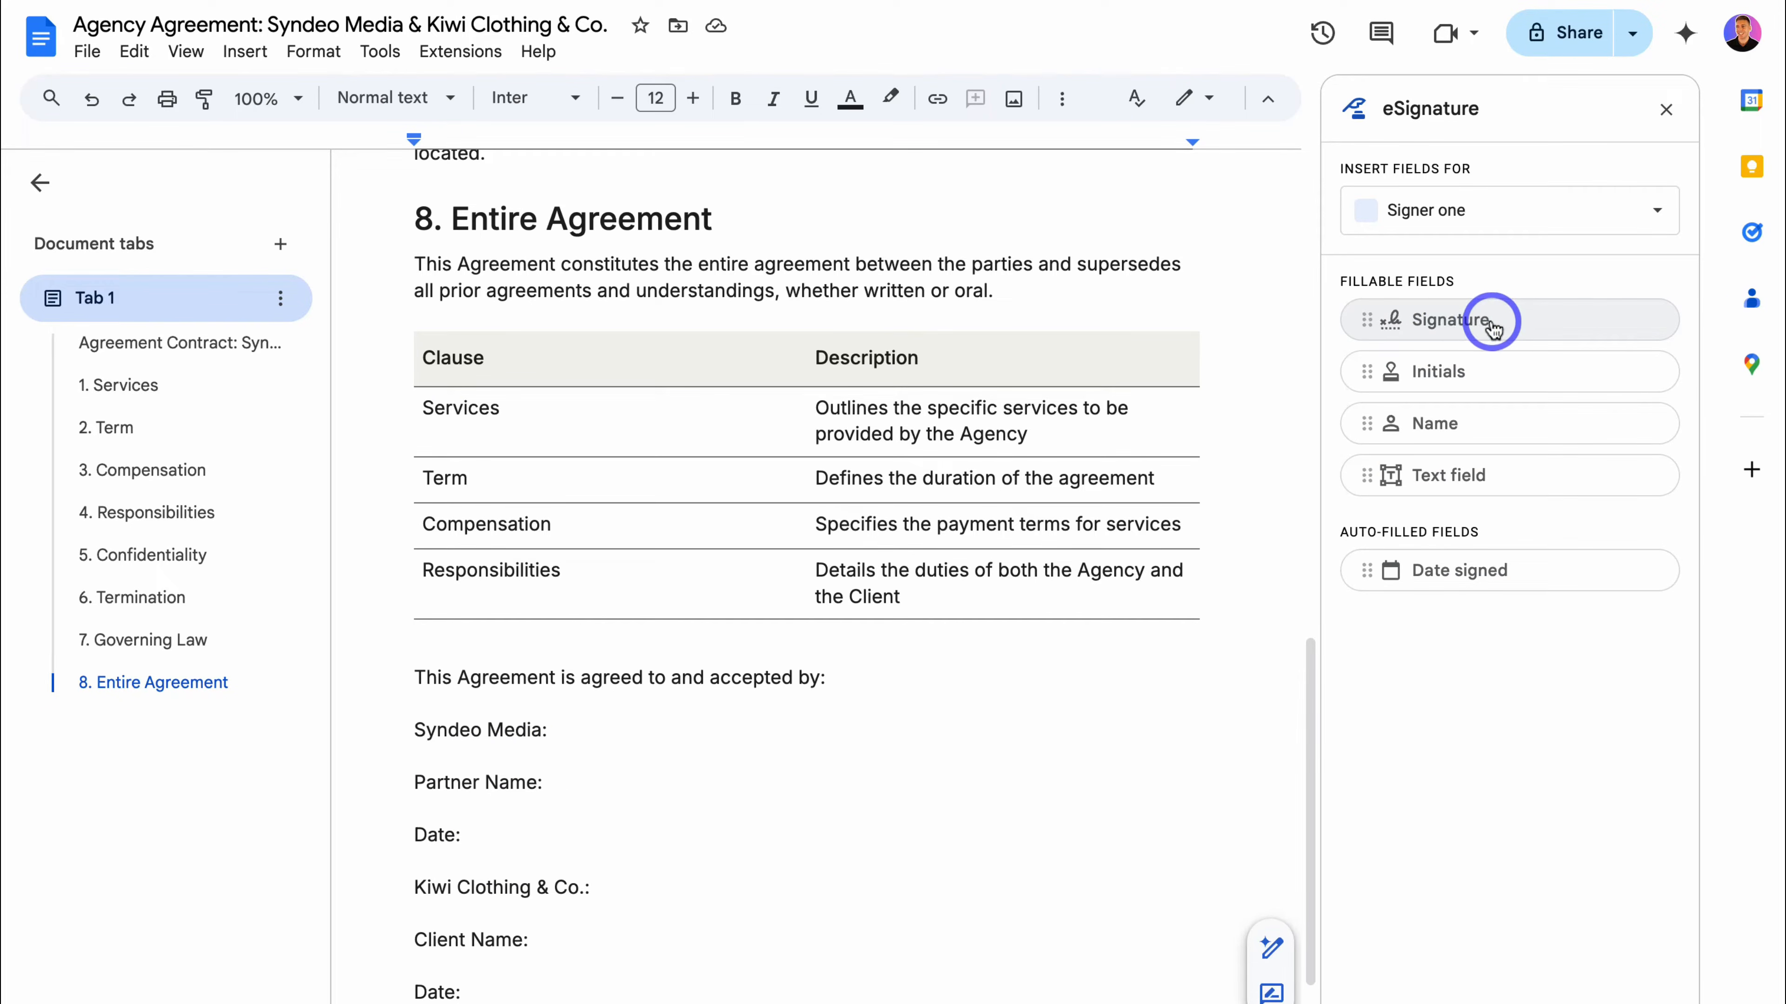
mouse_move(1492, 325)
left_mouse_down()
mouse_move(1462, 321)
mouse_move(1467, 379)
mouse_move(614, 735)
left_mouse_up()
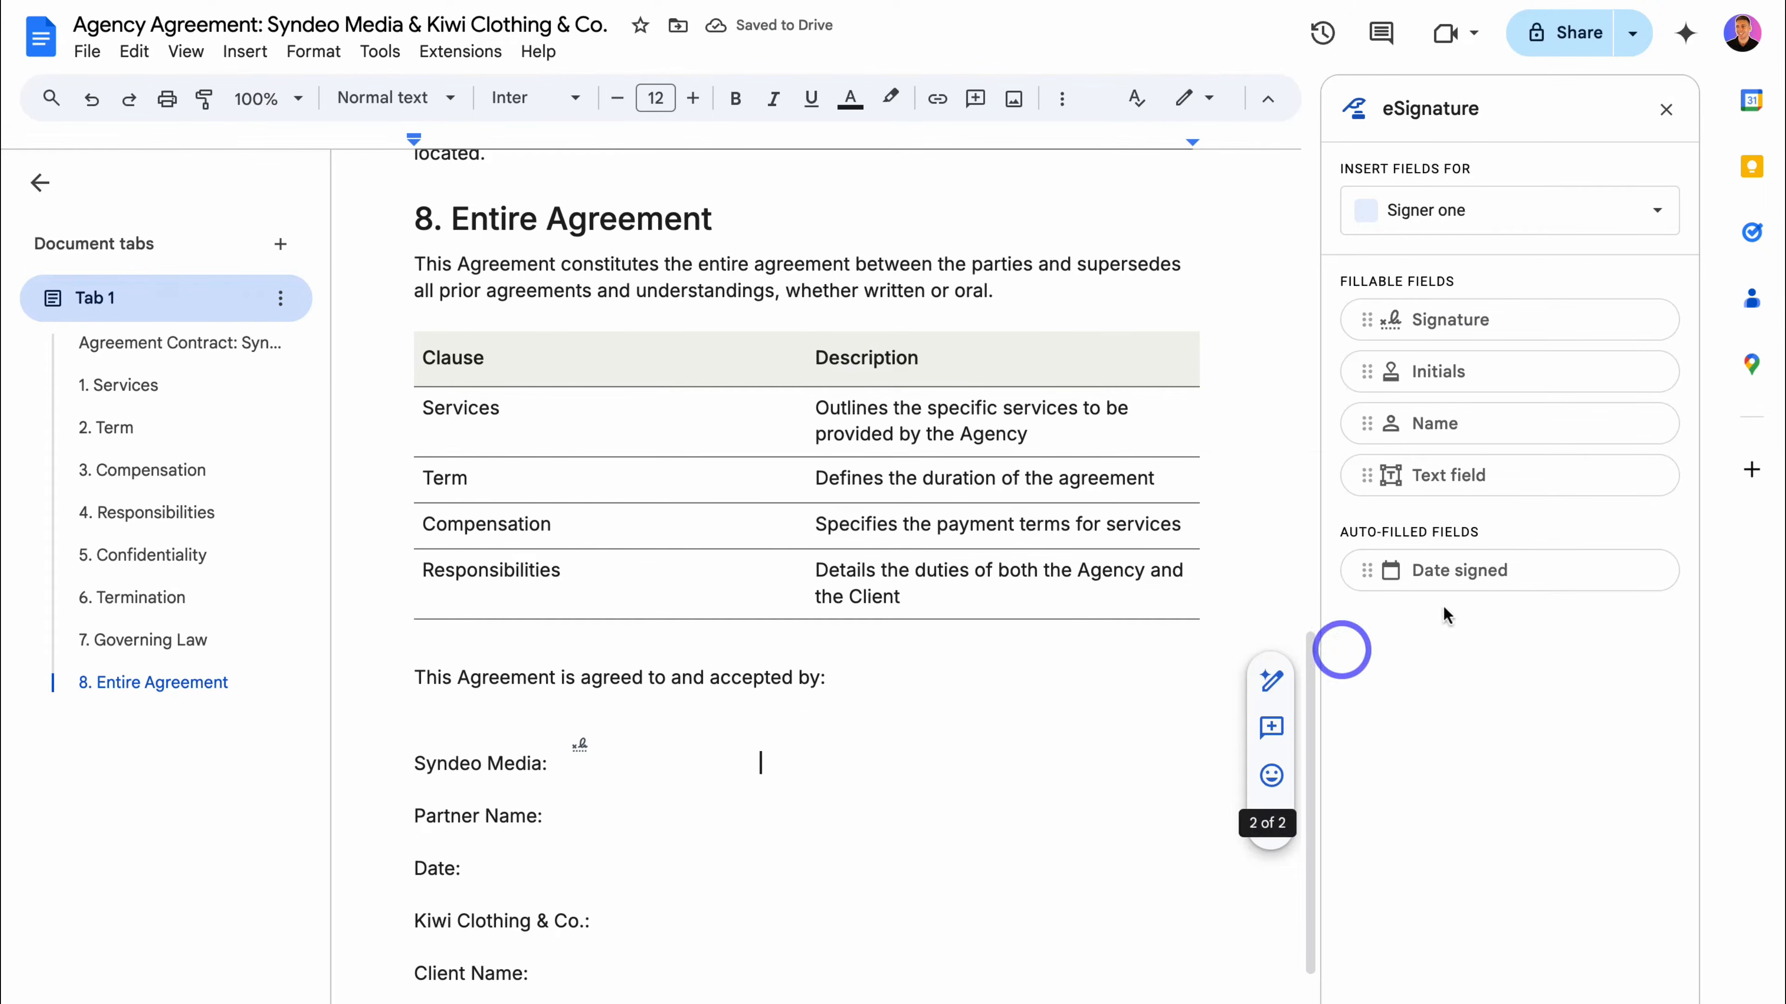
left_click_drag(1485, 426, 616, 828)
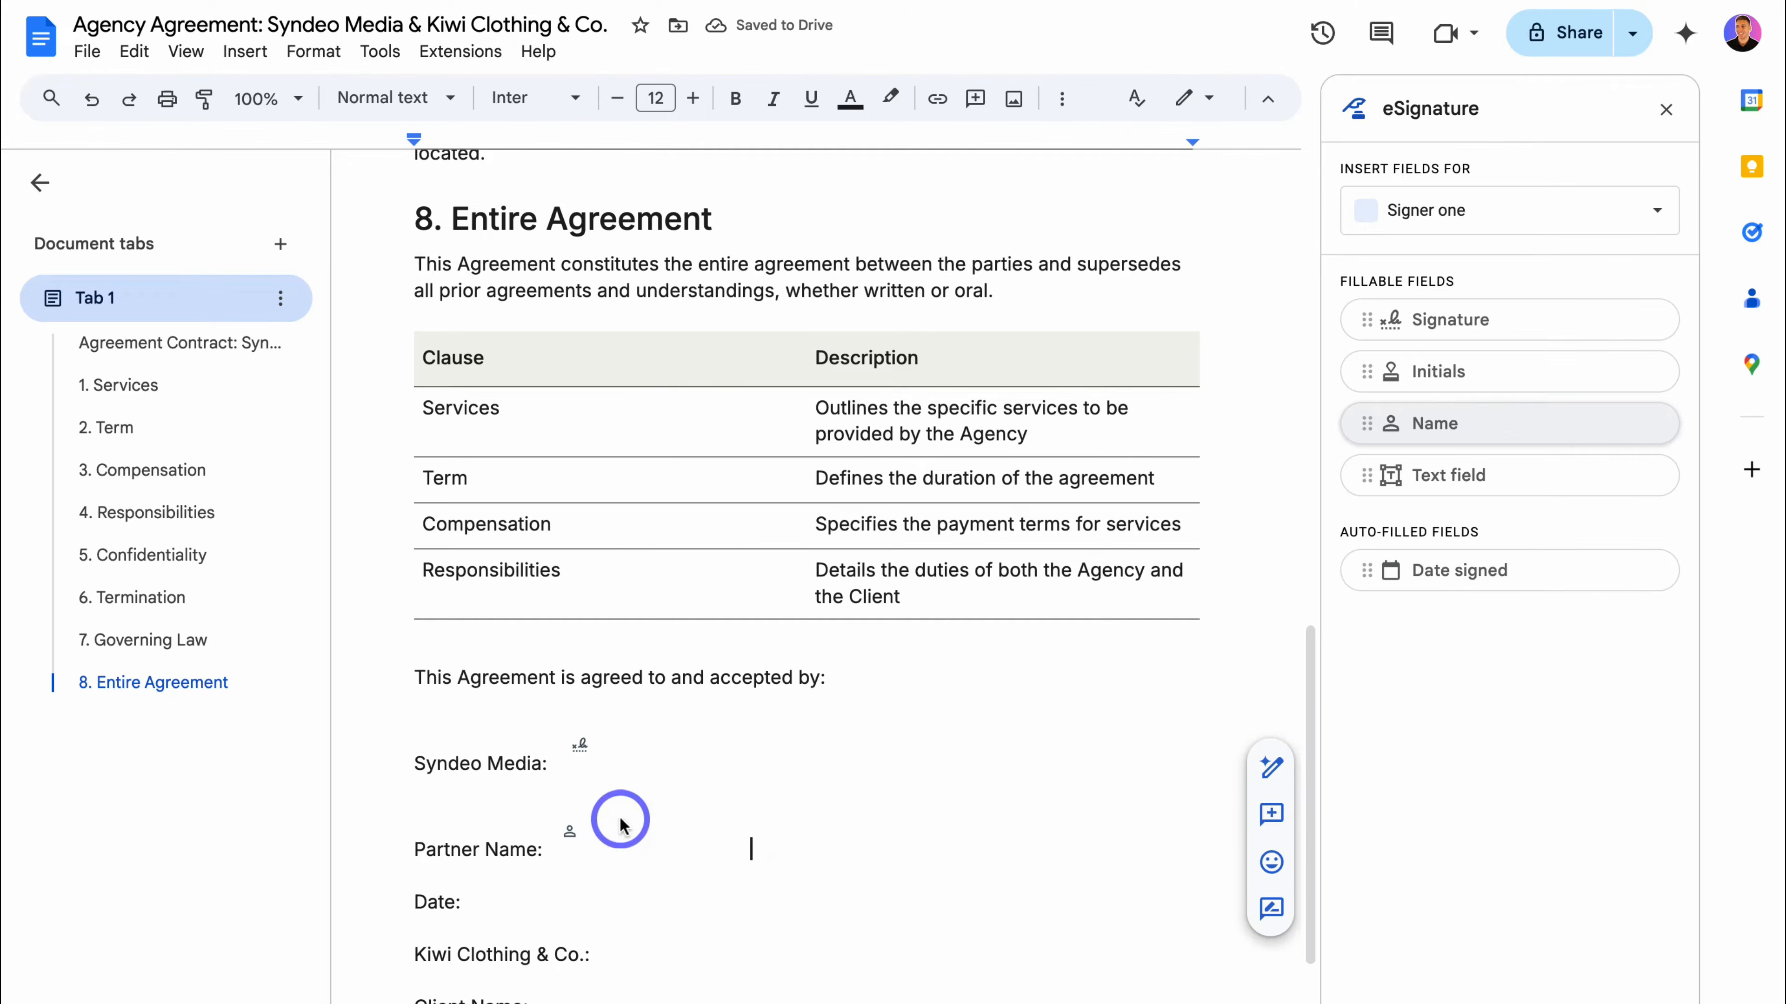
left_click_drag(1566, 571, 589, 901)
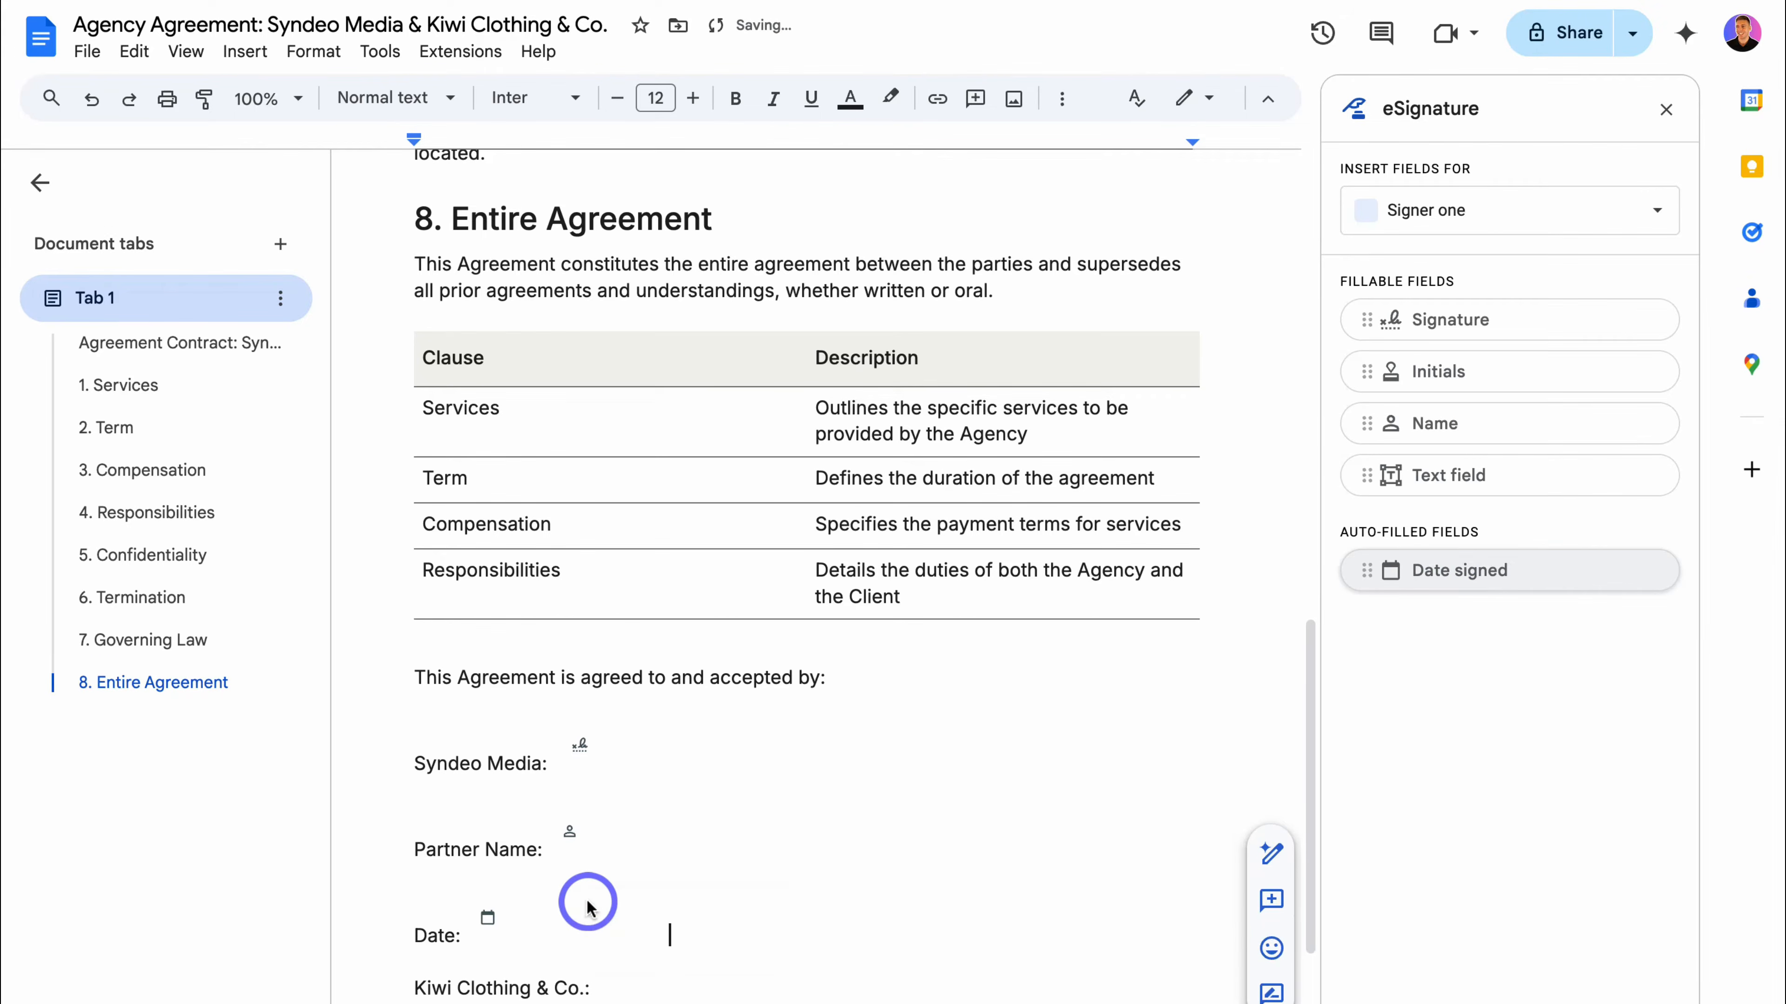
scroll(698, 900, "down", 1)
left_click(865, 805)
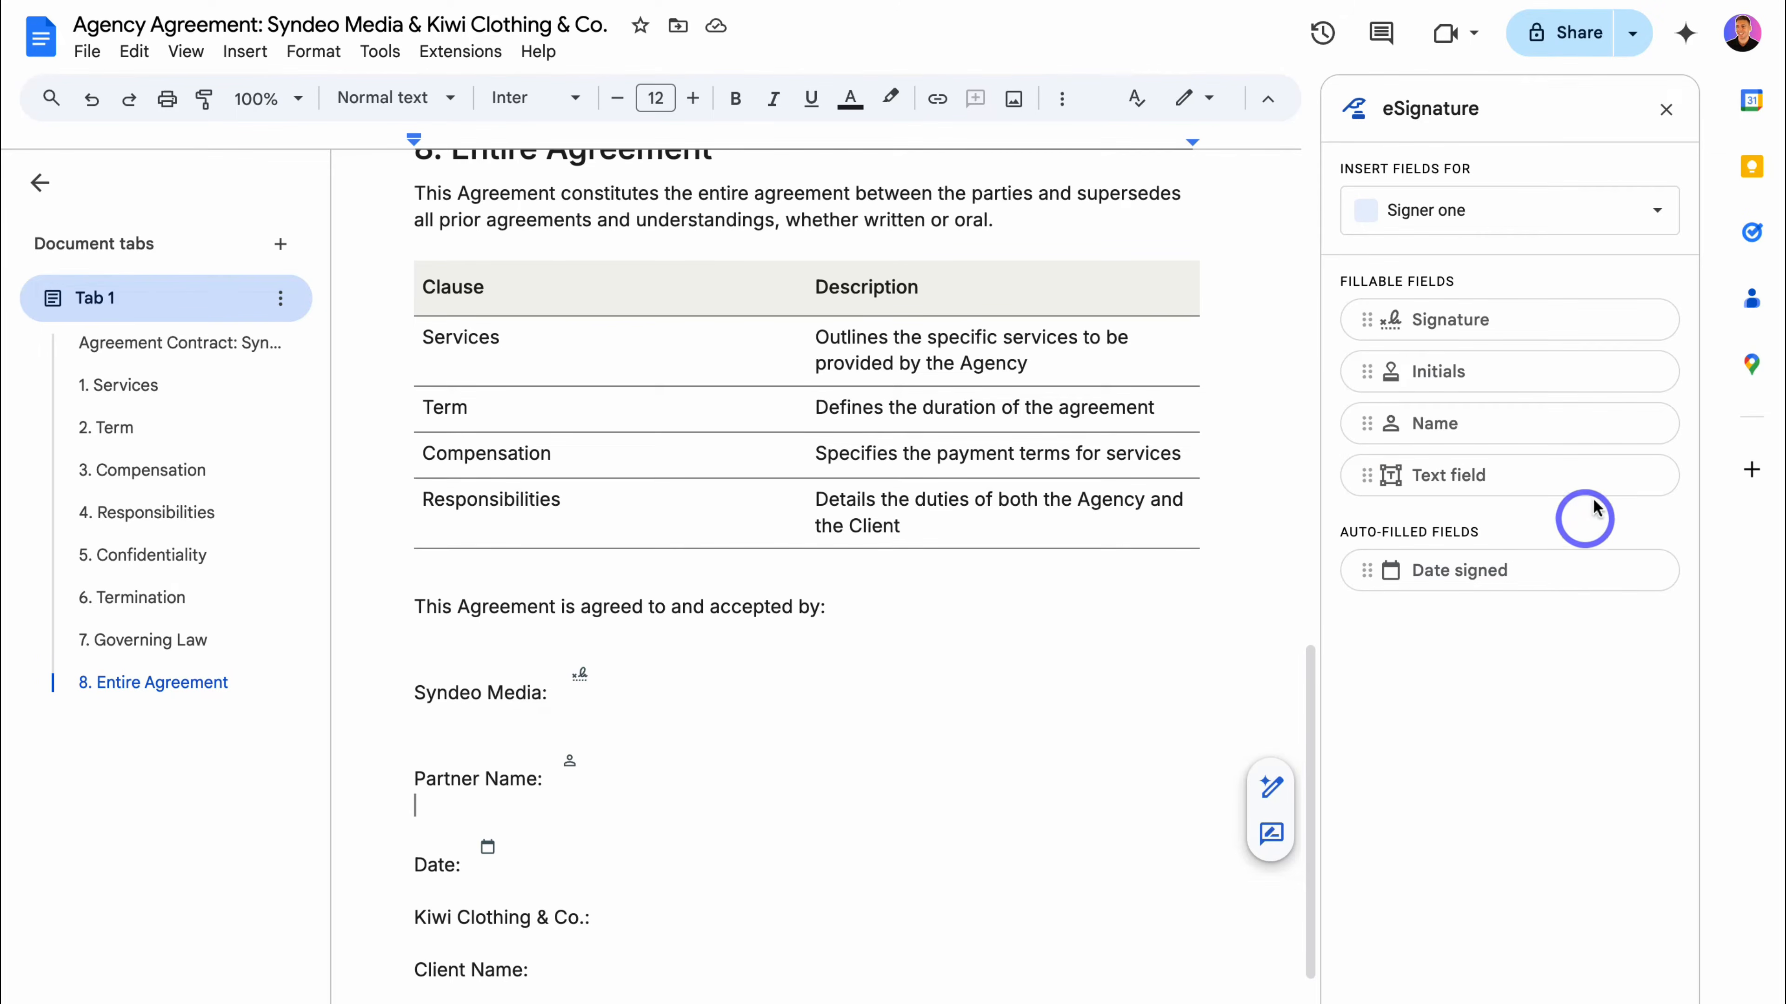
- Add a second signer labelled "Signer two" and save the signer list
left_click(1553, 209)
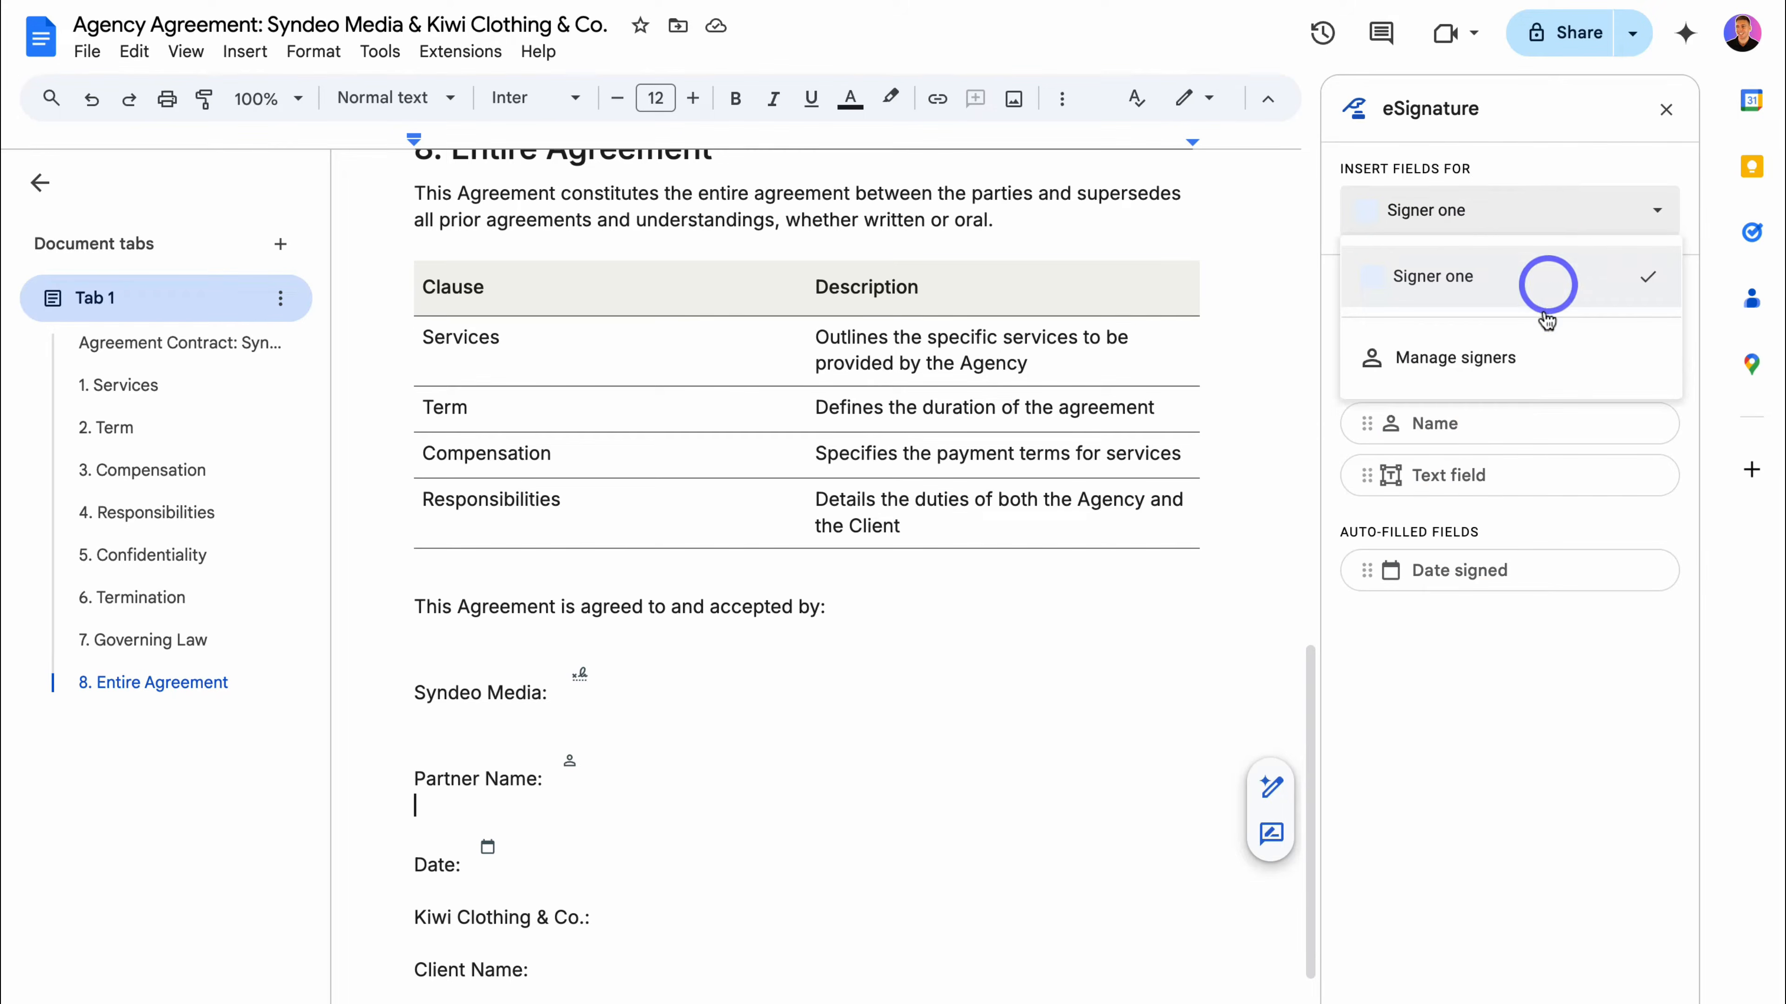
left_click(1531, 359)
left_click(730, 654)
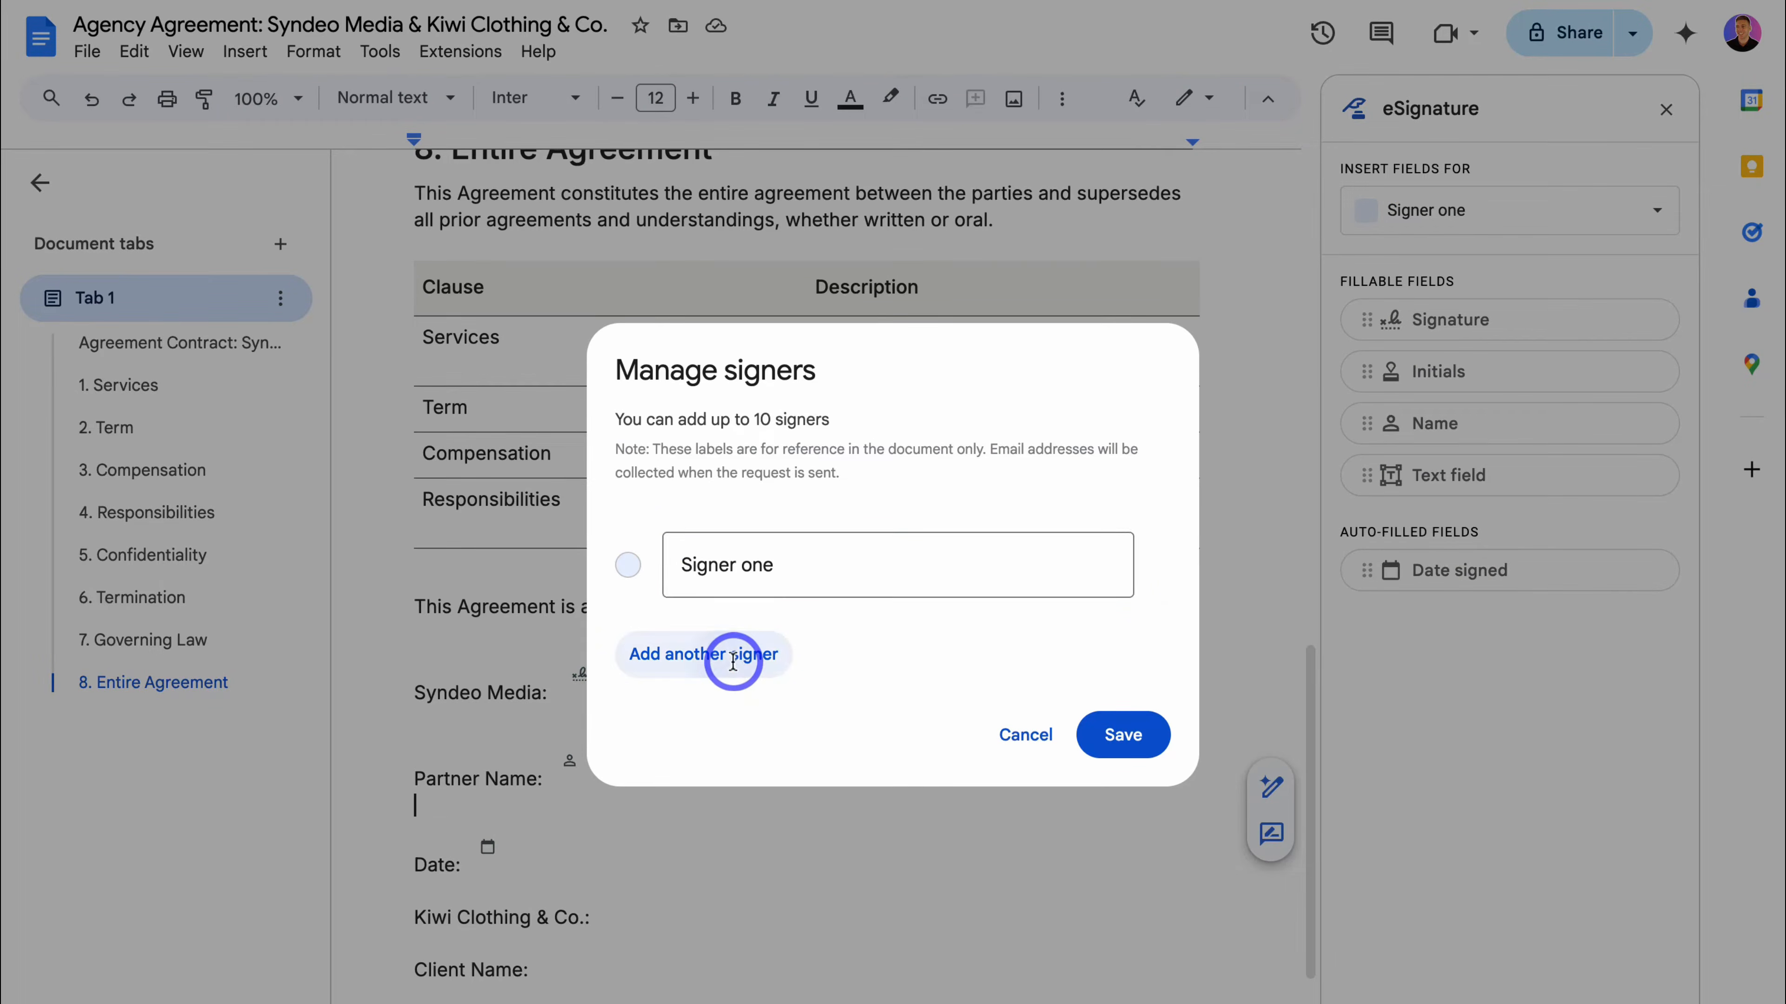
left_click(731, 612)
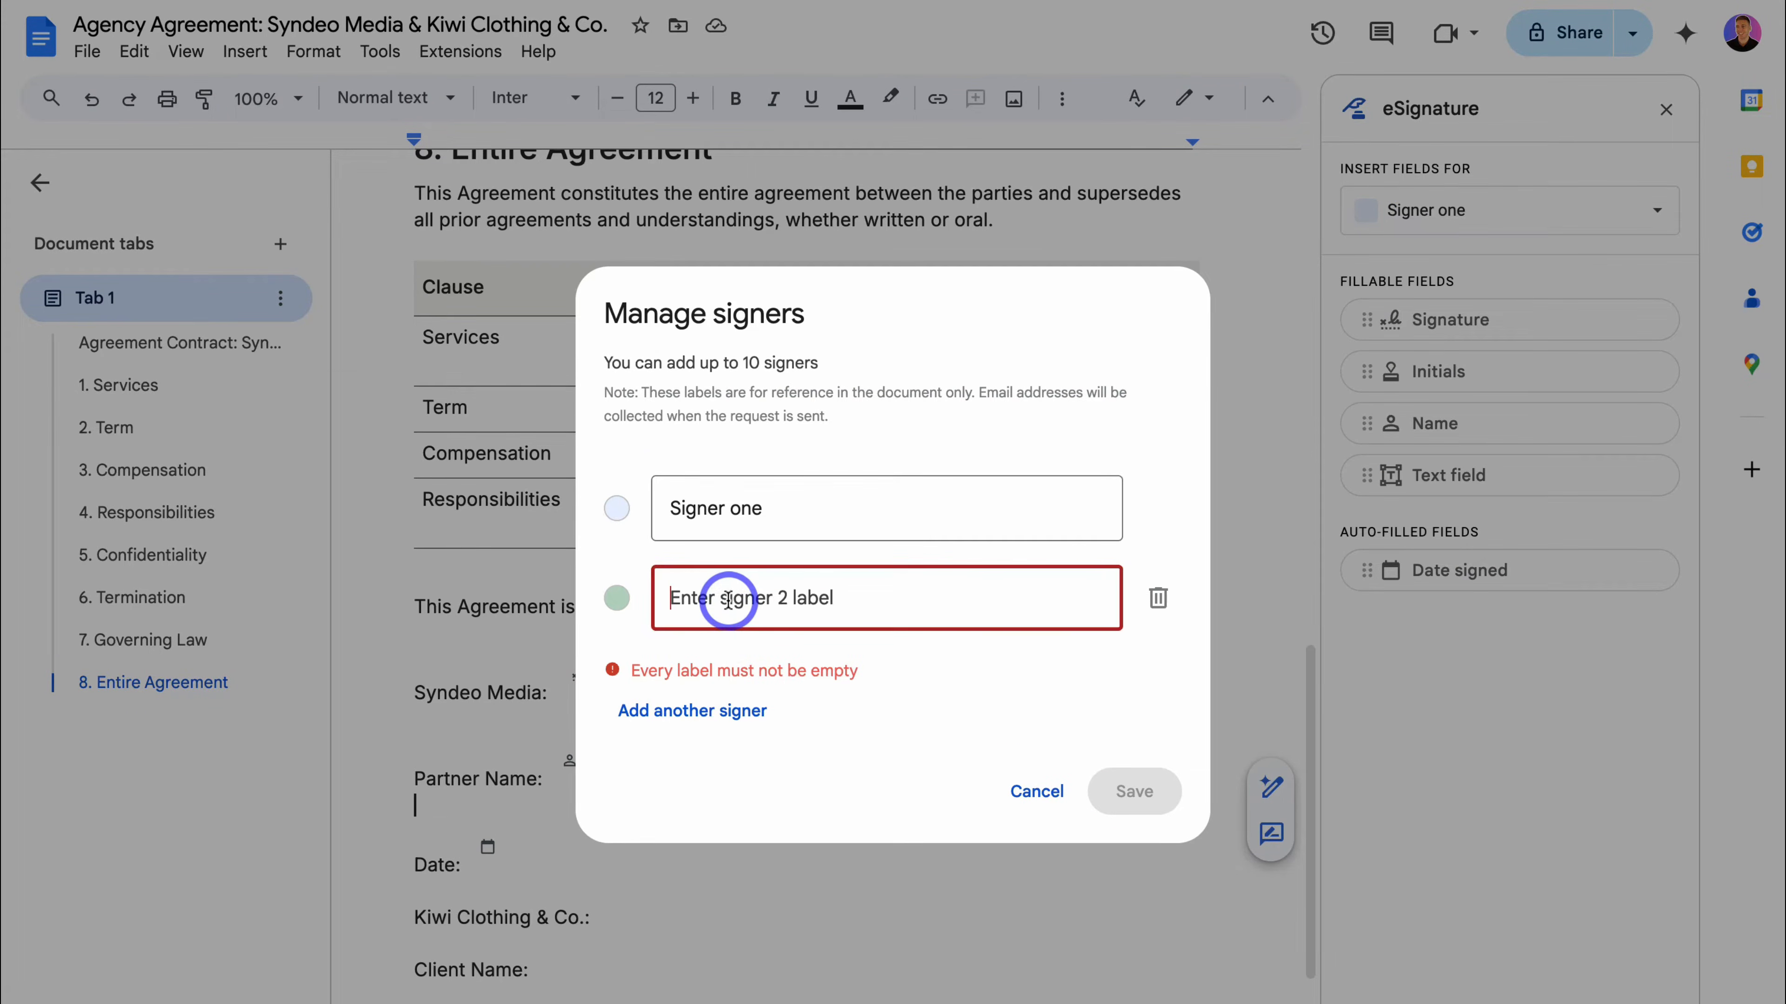
type("Signer two")
left_click(1150, 797)
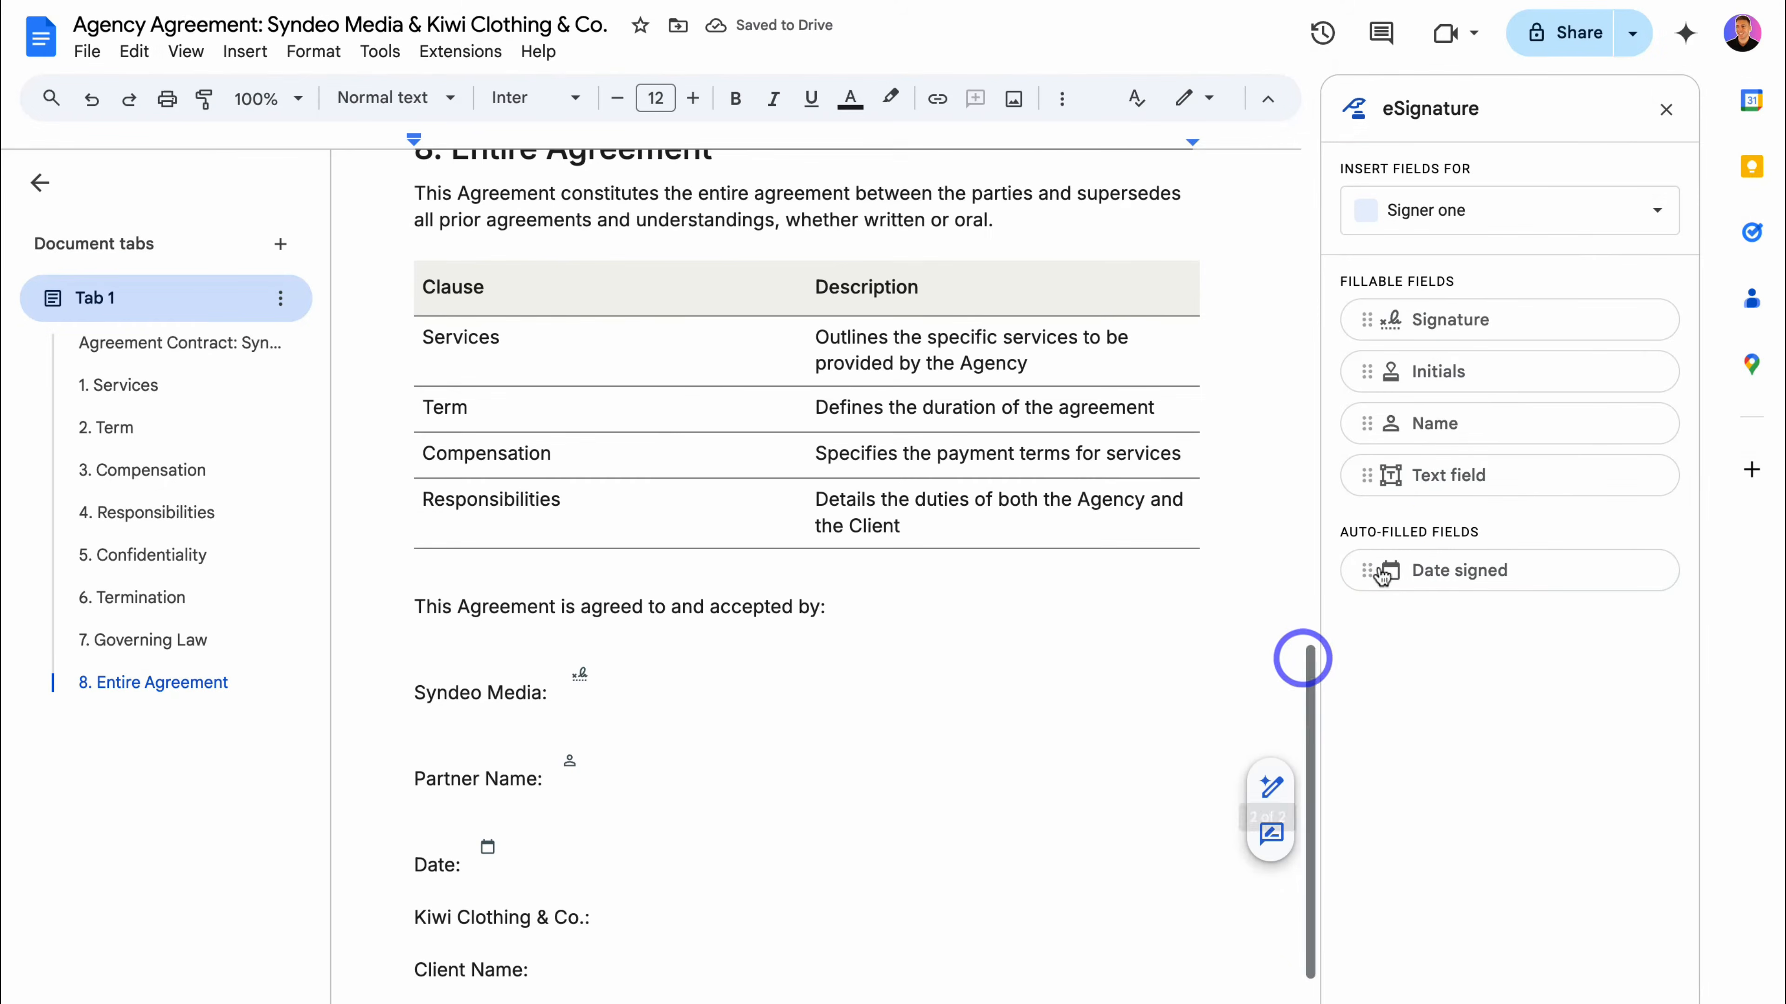
- Insert Signer two's Signature, Name and Date signed fields beside Kiwi Clothing & Co., Client Name and its Date
left_click(1504, 211)
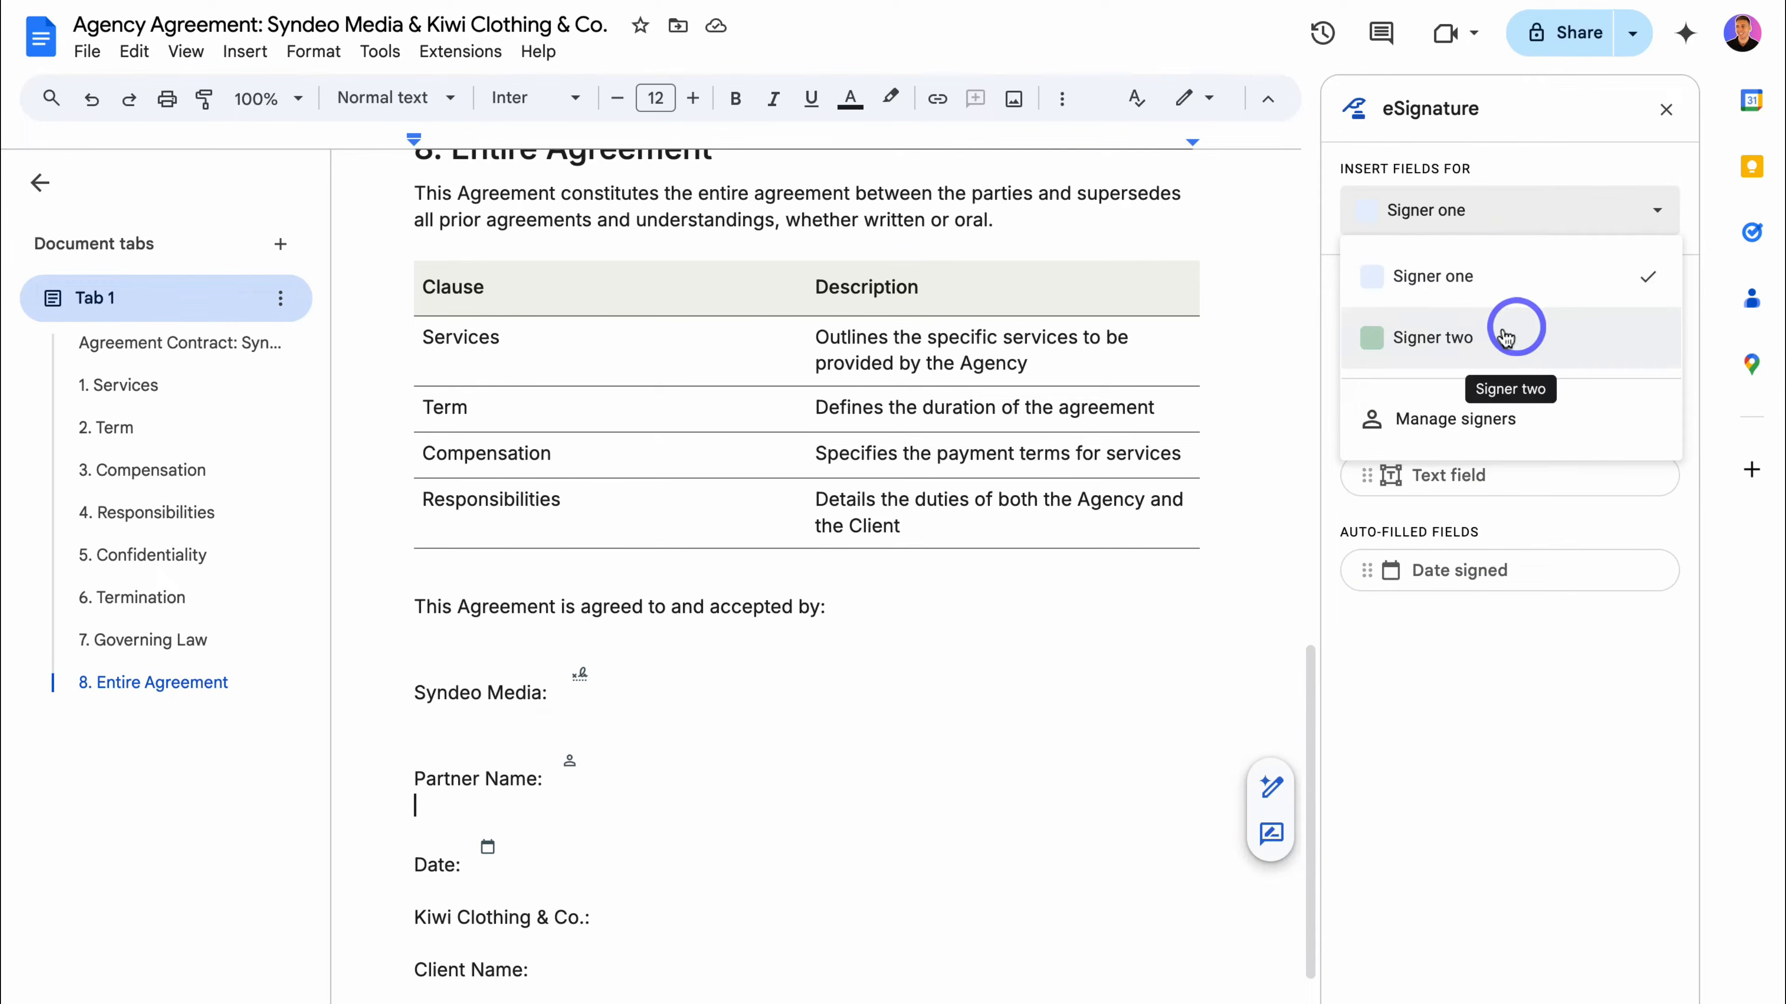
left_click(1536, 336)
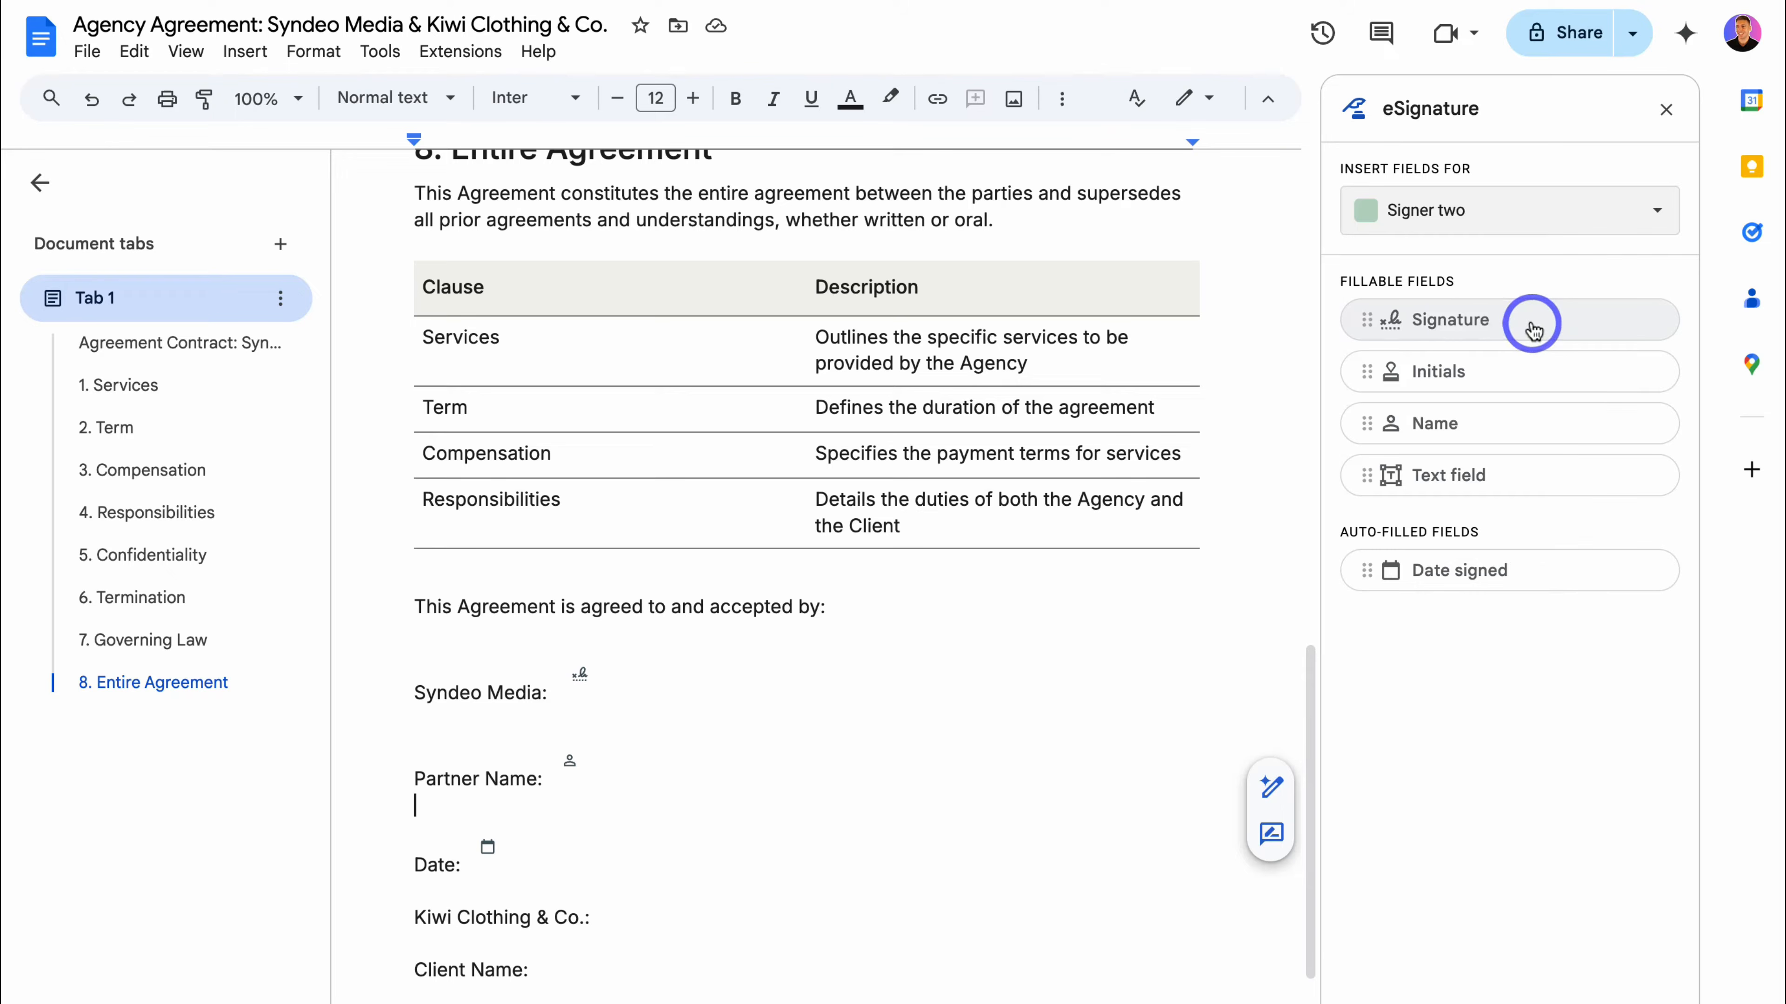
mouse_move(1534, 331)
left_mouse_down()
mouse_move(1579, 431)
mouse_move(854, 850)
mouse_move(612, 917)
mouse_move(632, 918)
left_mouse_up()
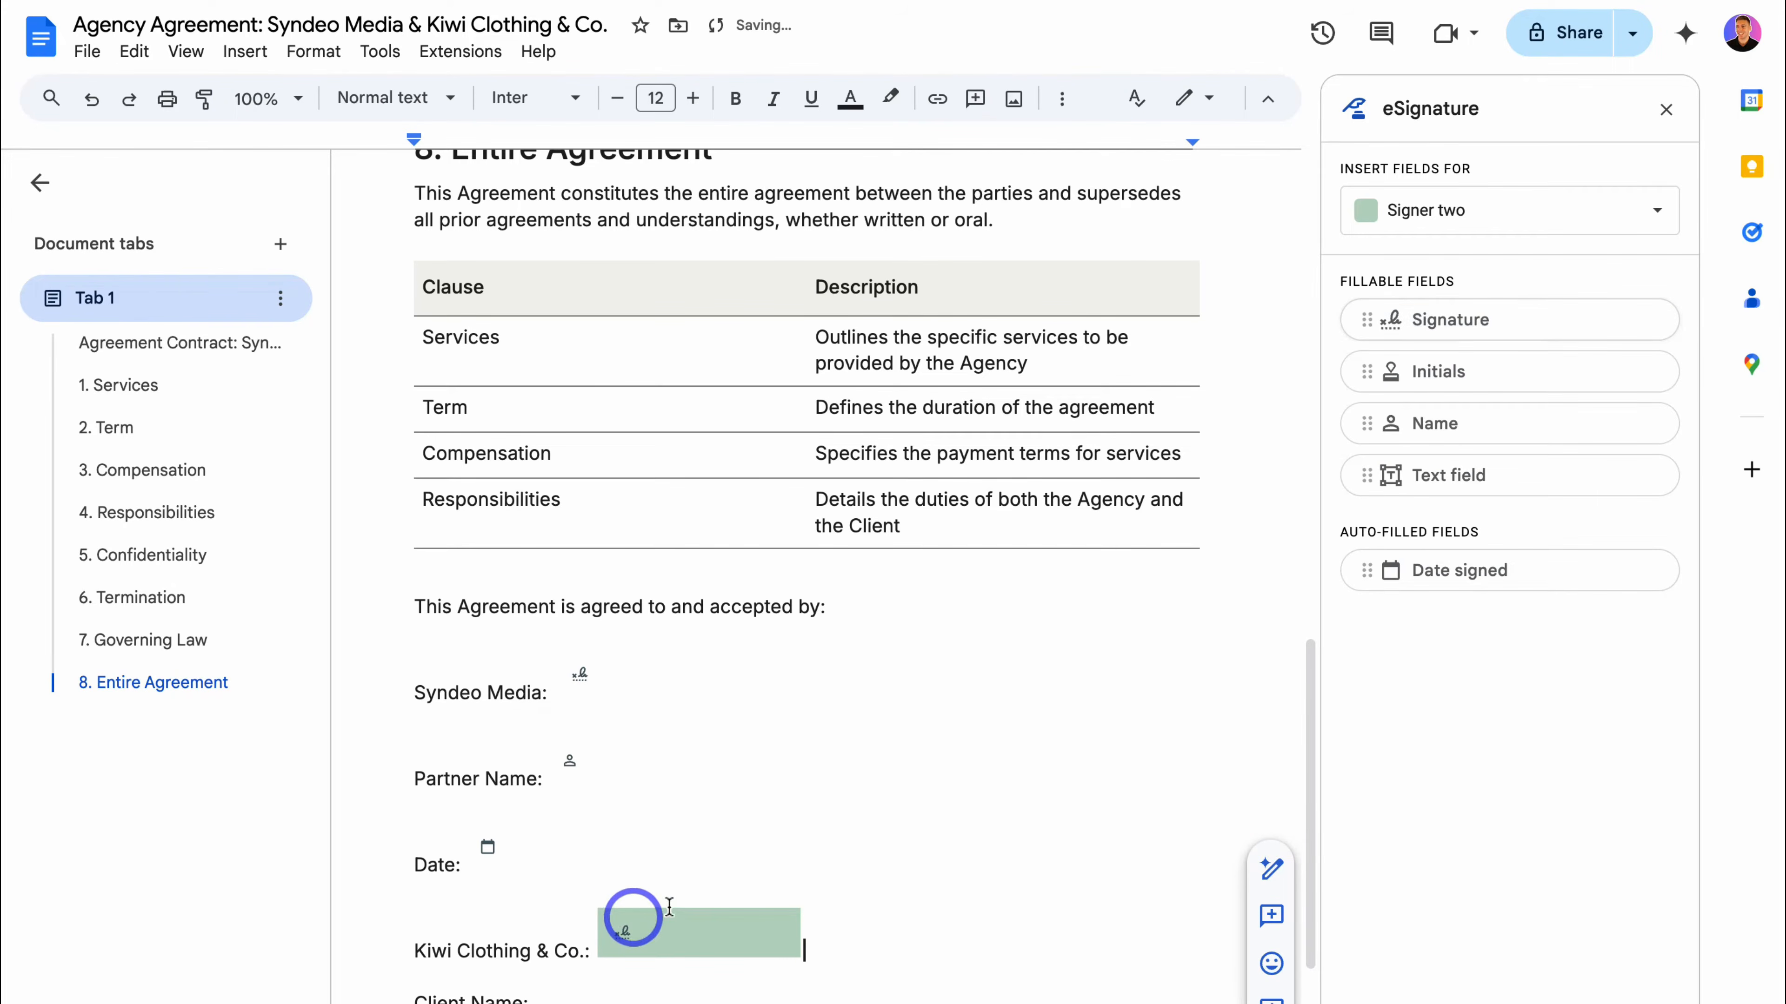
scroll(773, 879, "down", 3)
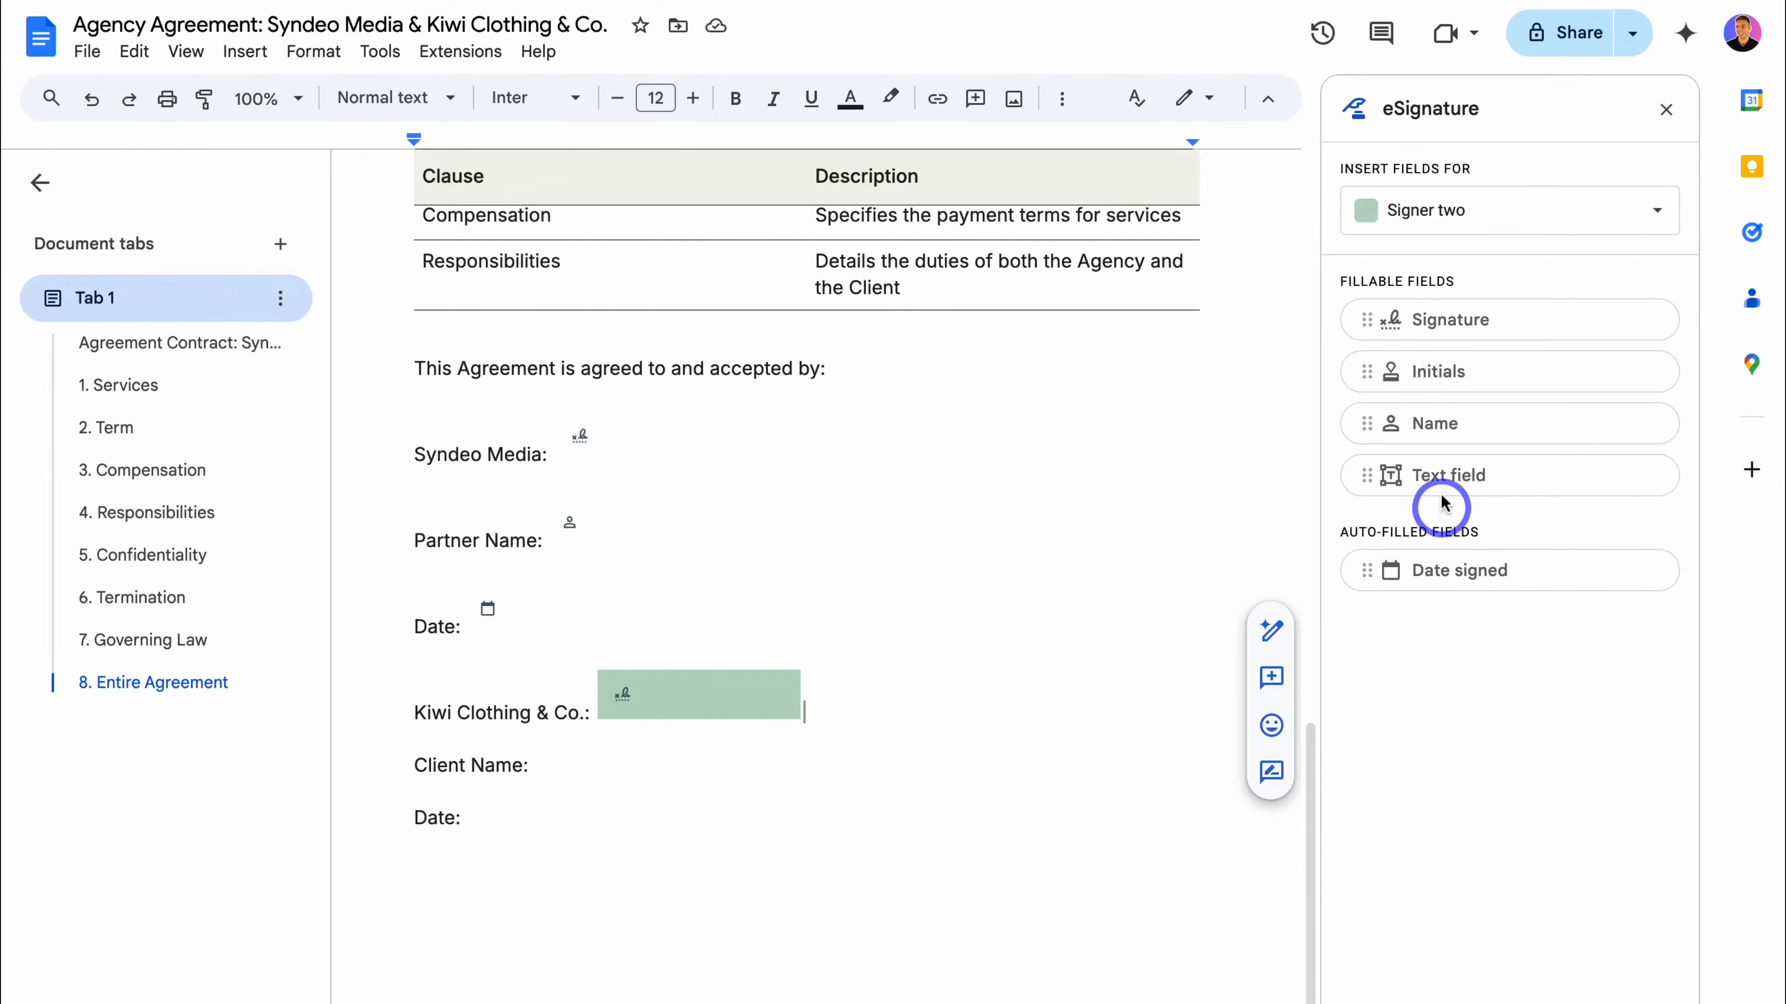
left_click(1438, 422)
left_click_drag(1476, 573, 545, 851)
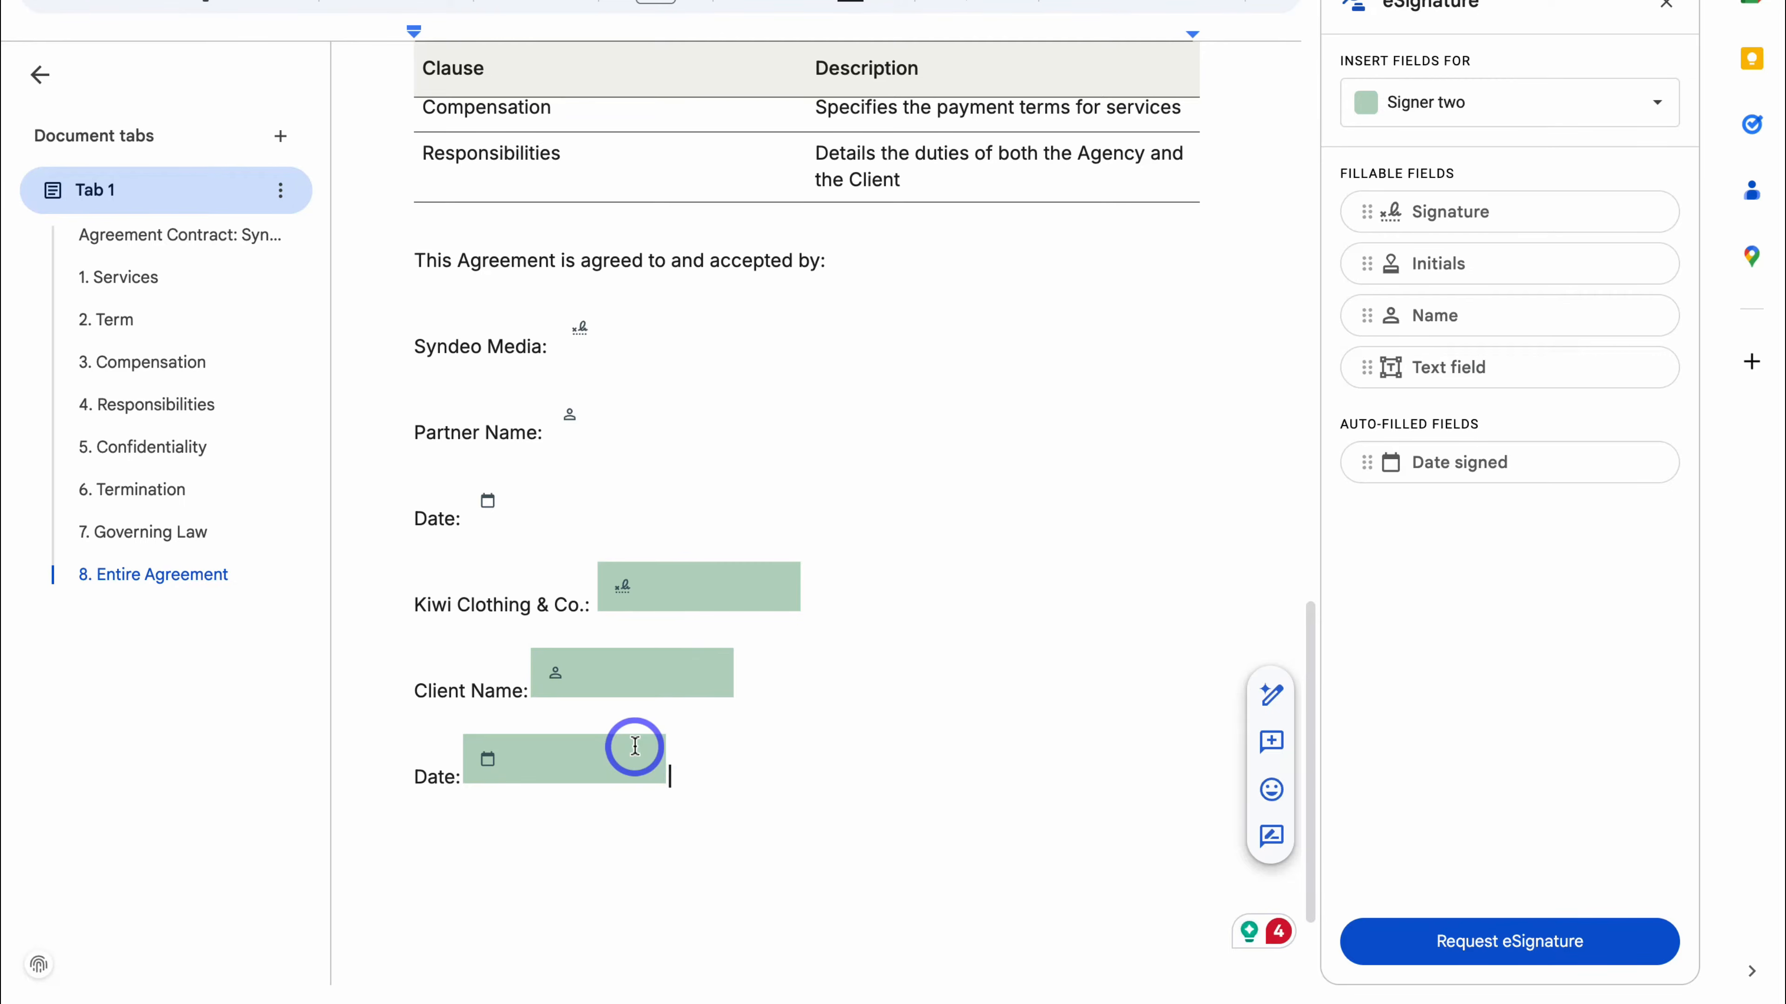
- Fill in the eSignature request with both signers' email addresses and the message "Please sign this agreement contract."
left_click(1492, 943)
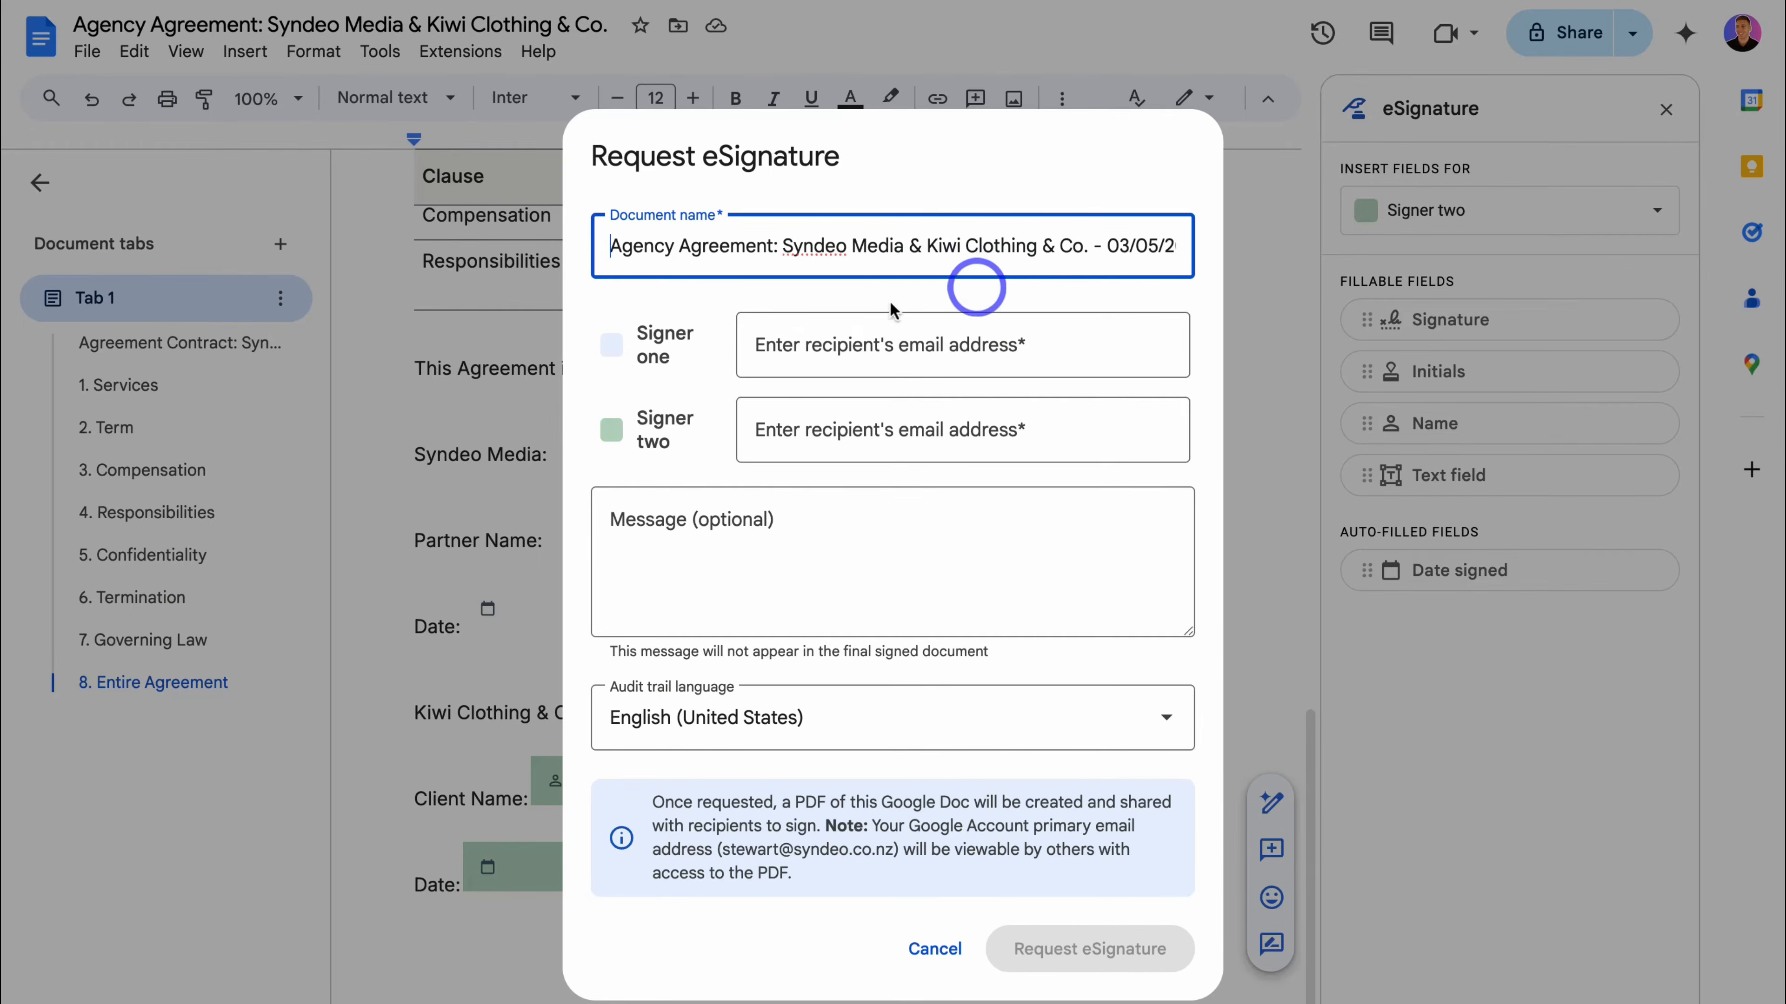
left_click(806, 343)
key("ctrl+v")
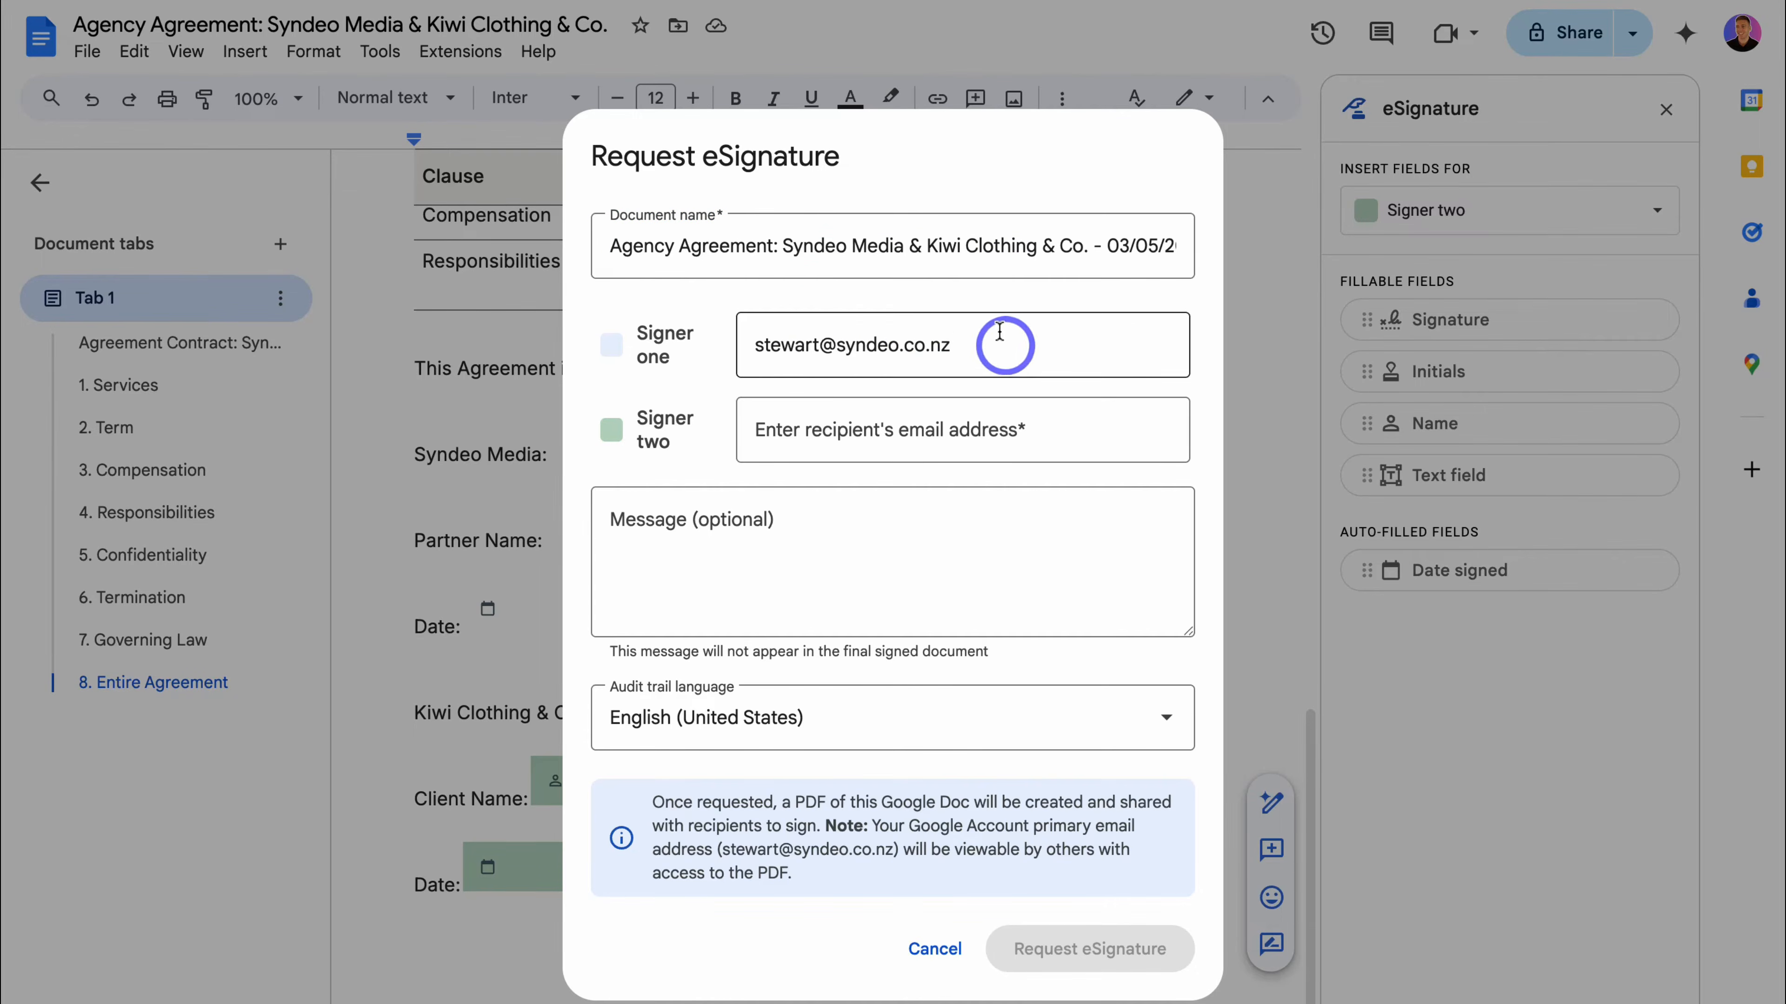
left_click(809, 430)
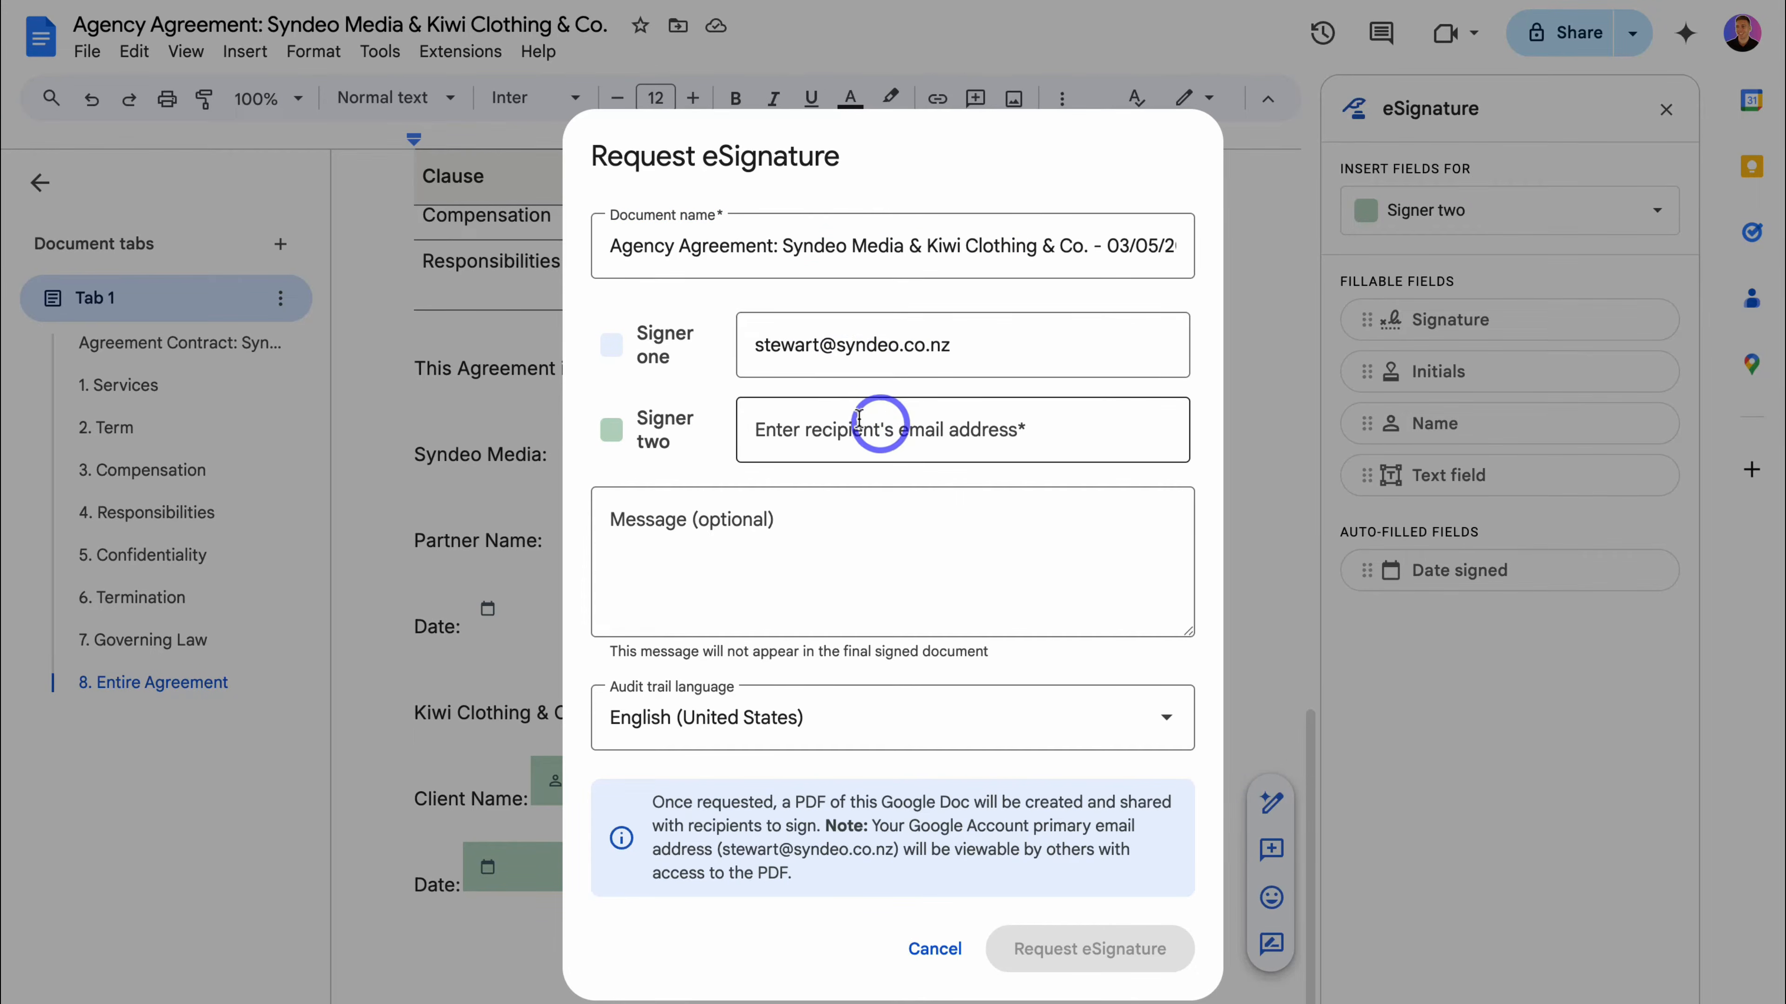
key("ctrl+v")
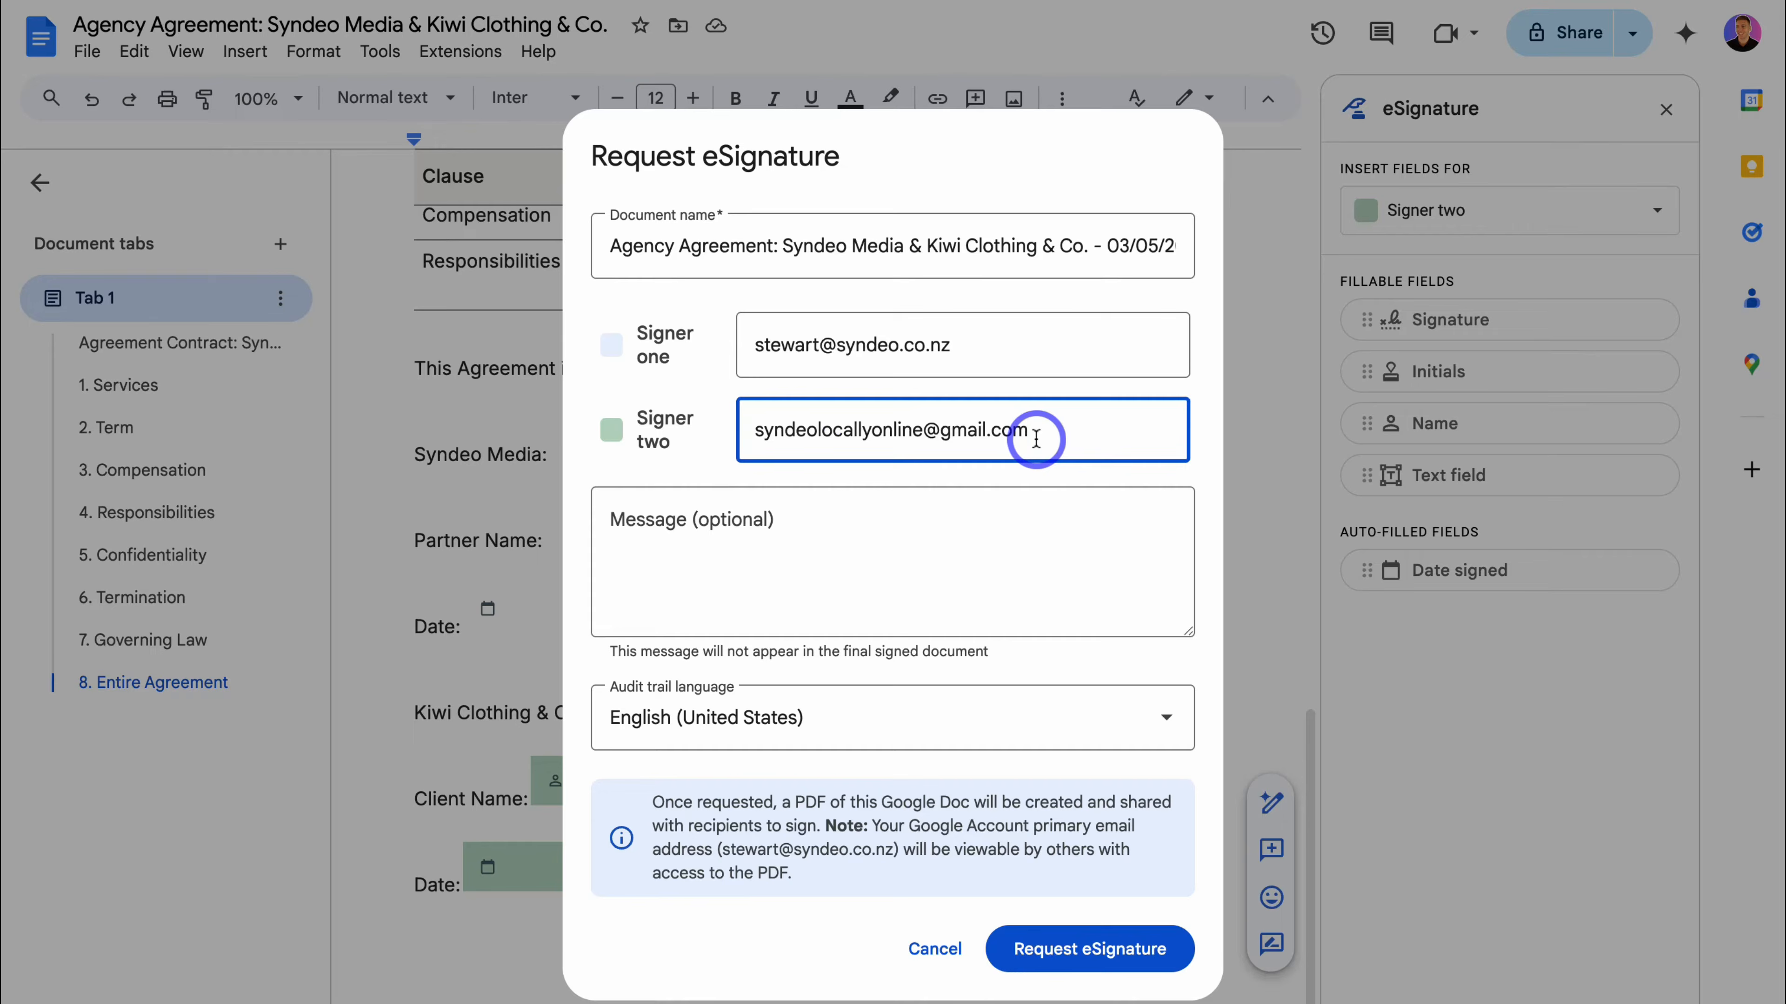
left_click(786, 521)
type("Please sign this agreement contract.")
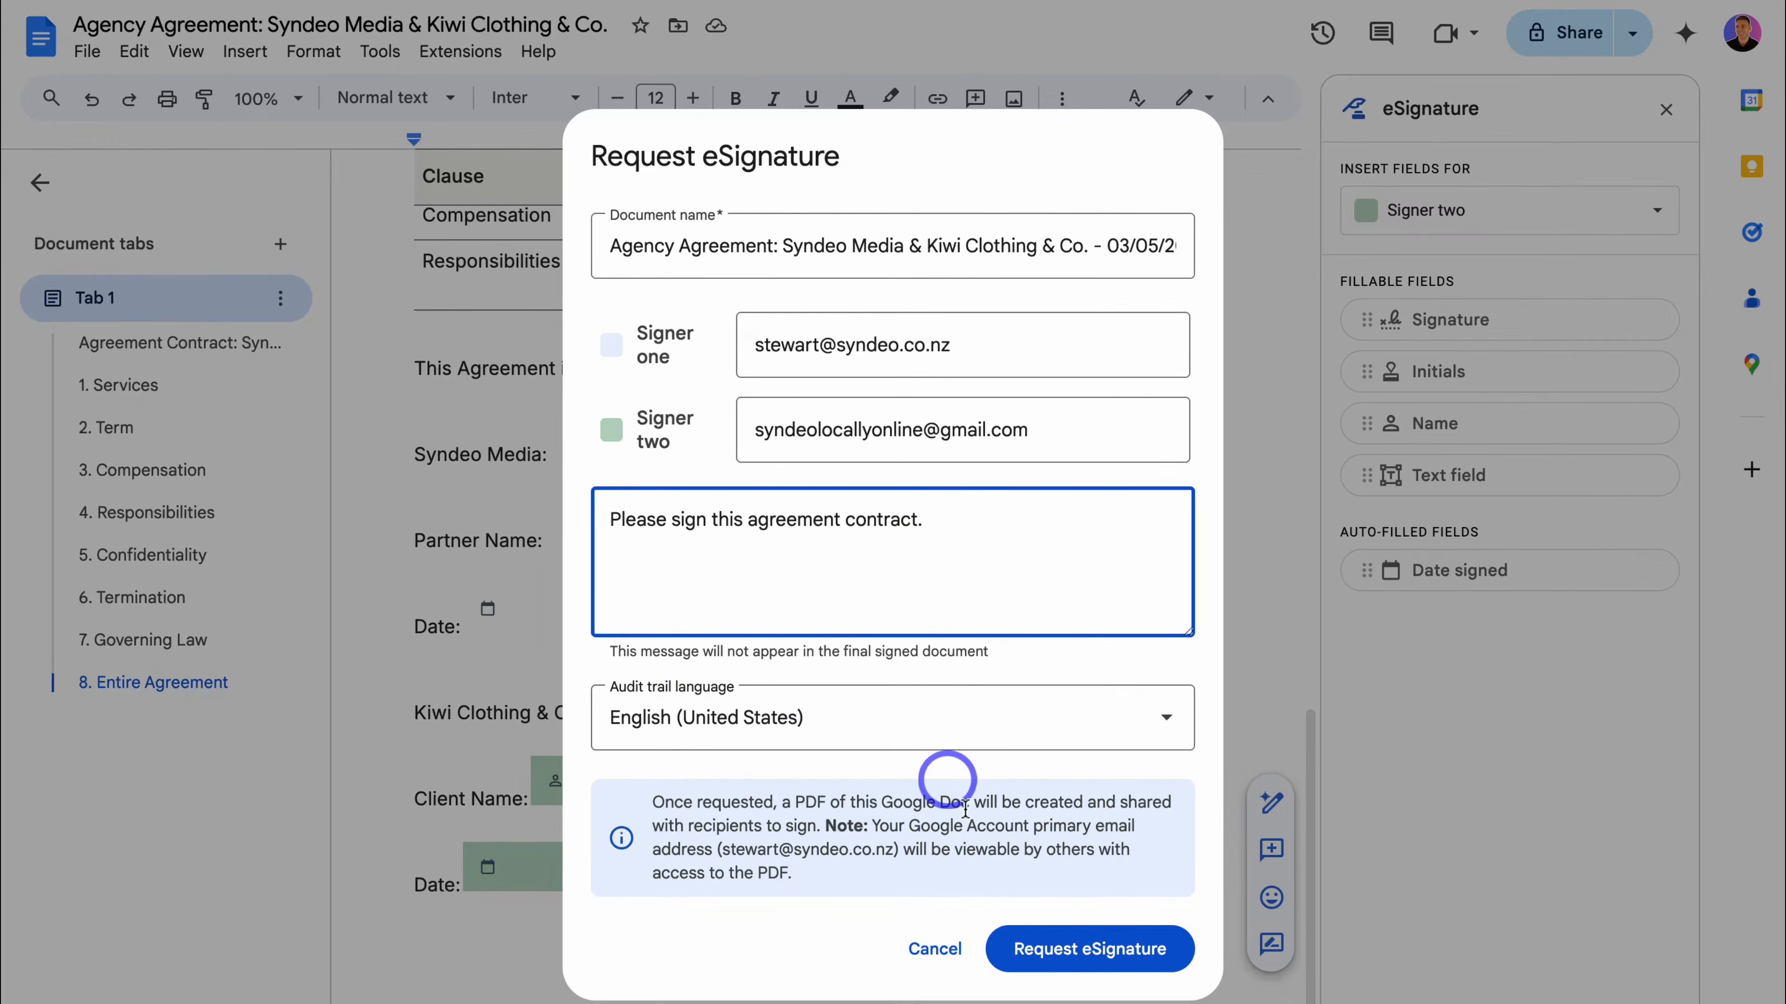
- Send the eSignature request, agree to share the PDF with the external signer, and dismiss the sent confirmation
left_click(1110, 951)
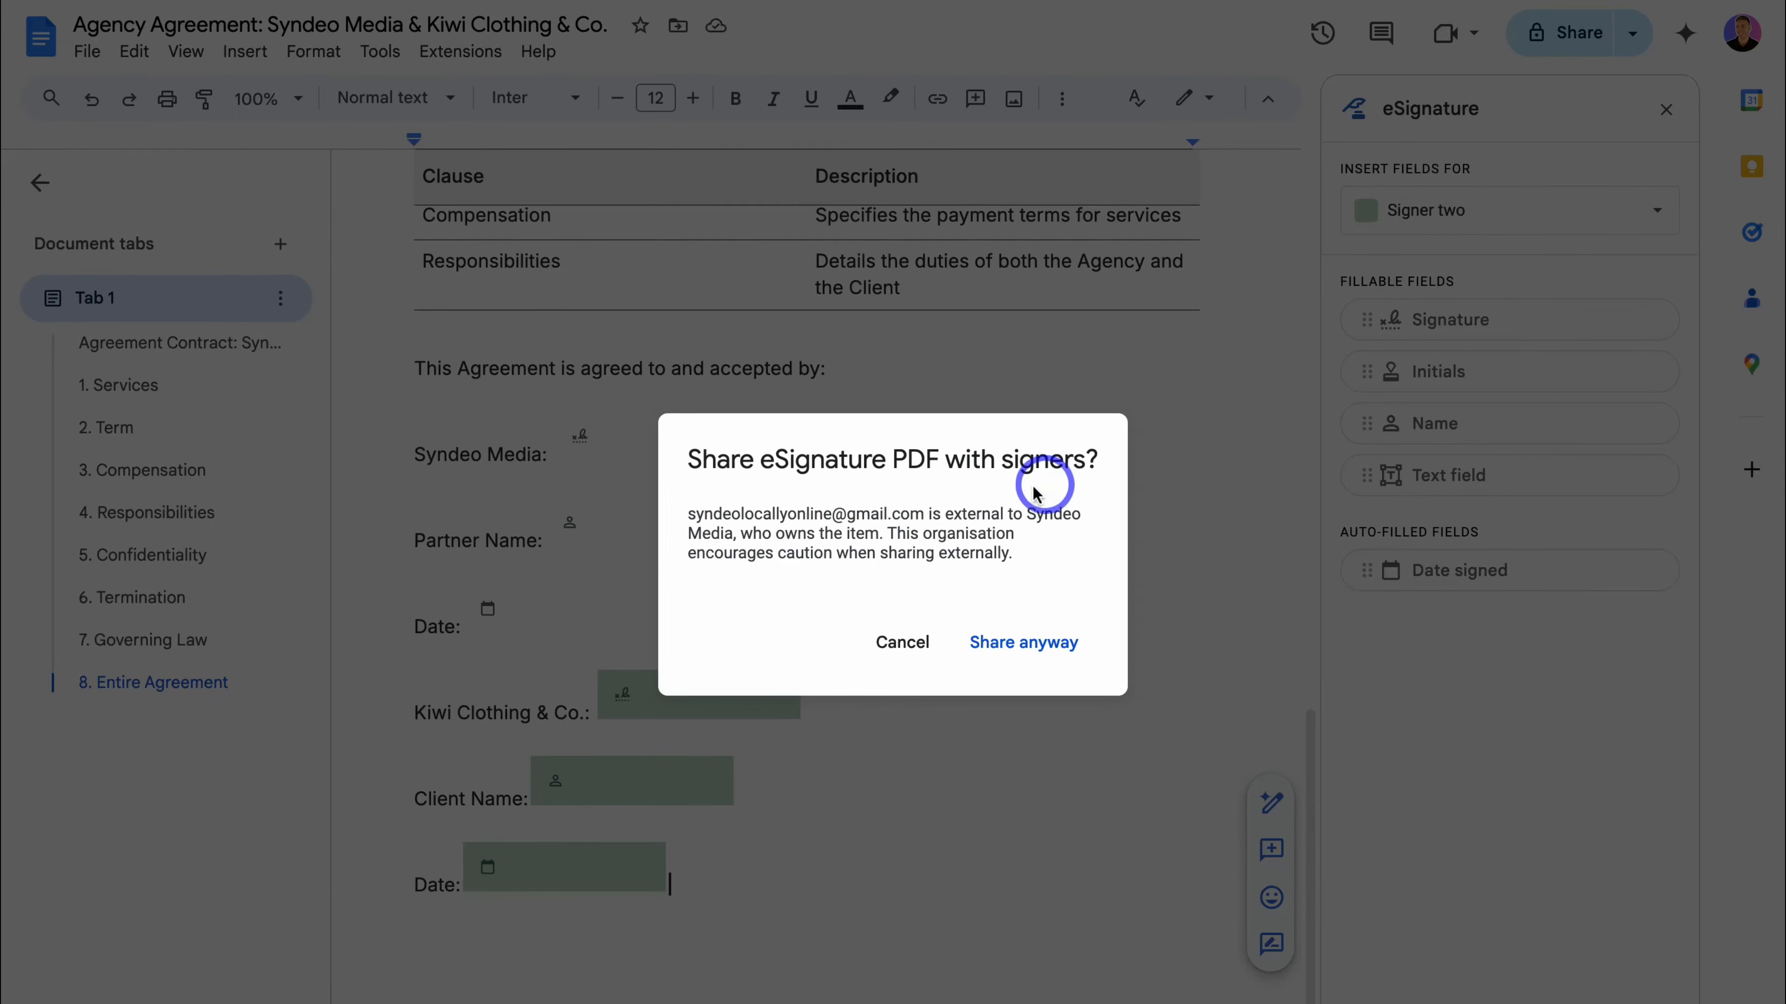
left_click(1032, 651)
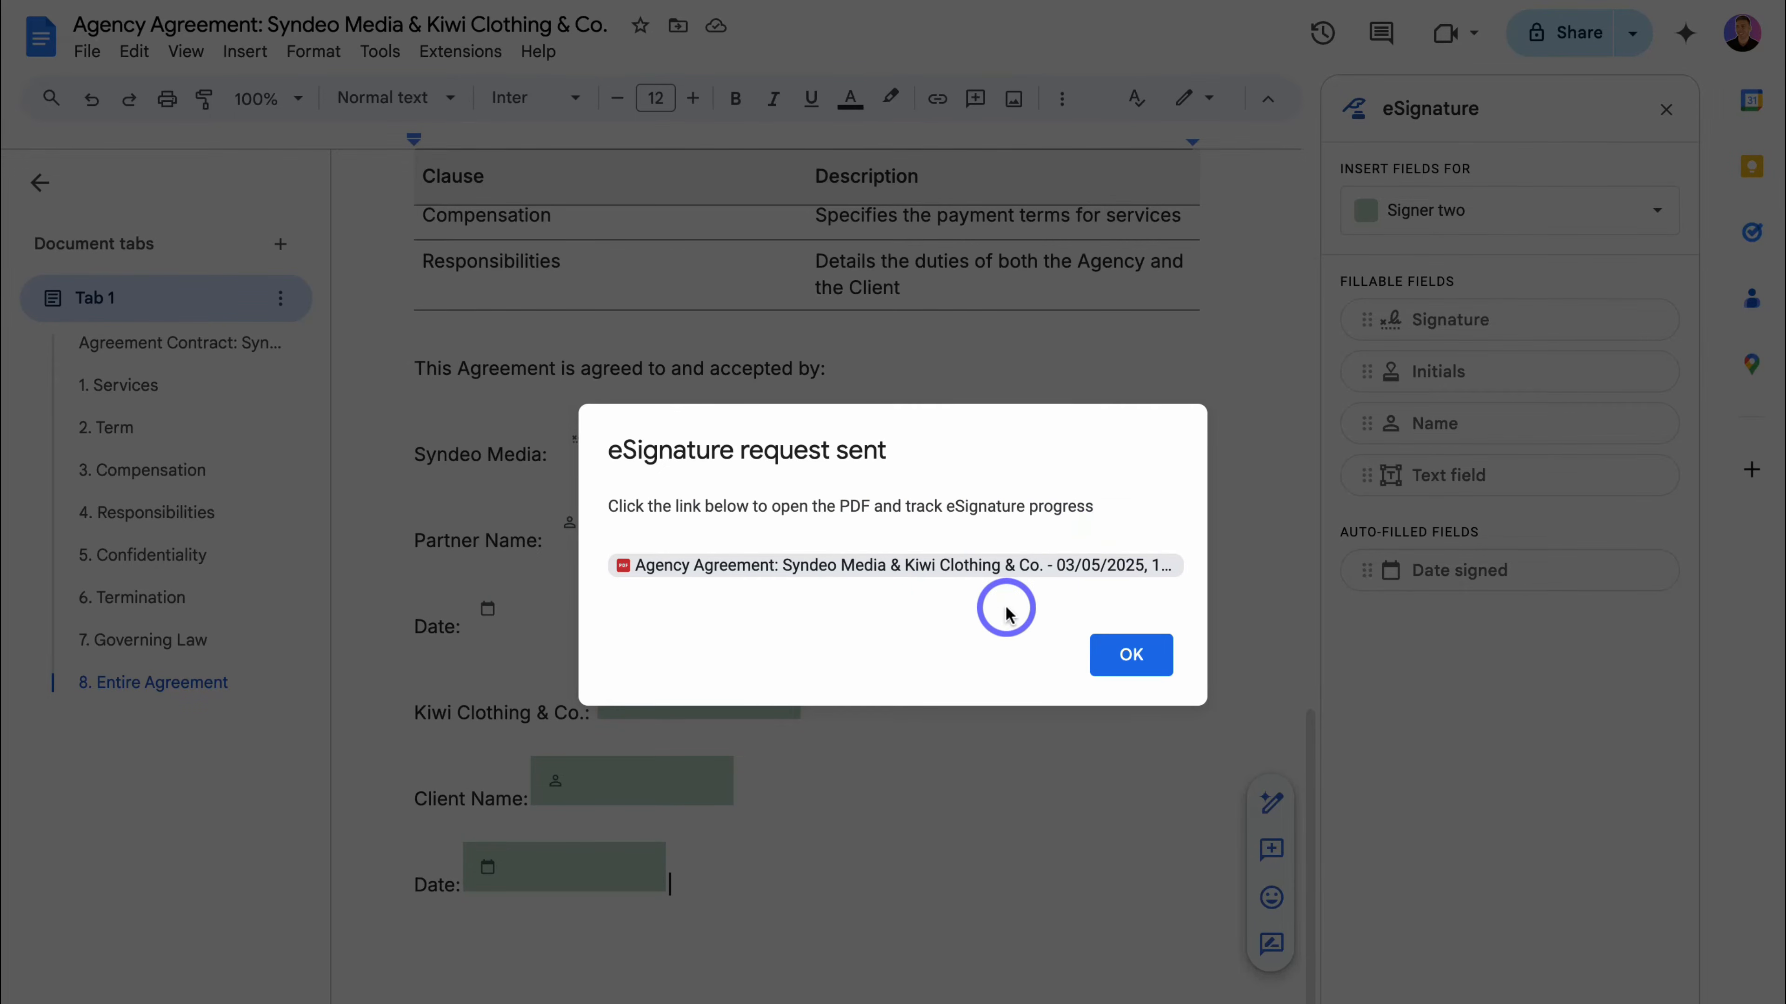
left_click(1129, 656)
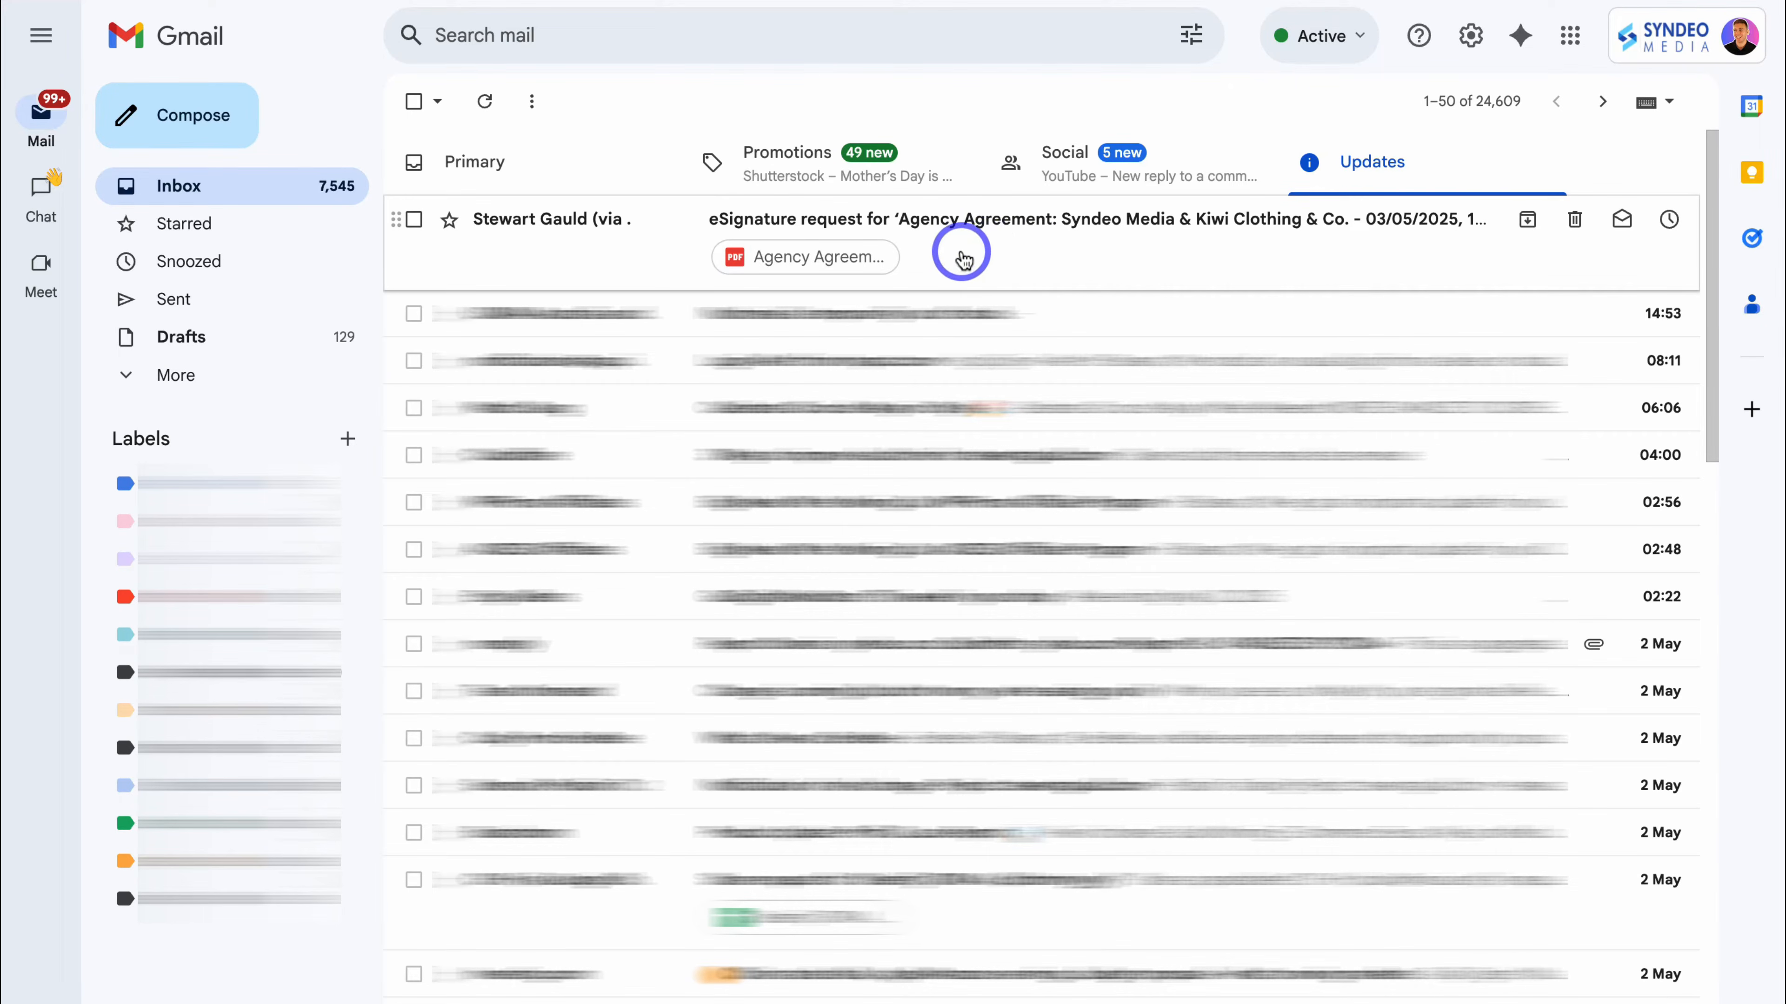
- Switch to Gmail and open the agreement PDF from the eSignature request email at the Syndeo Media signing fields
left_click(1075, 252)
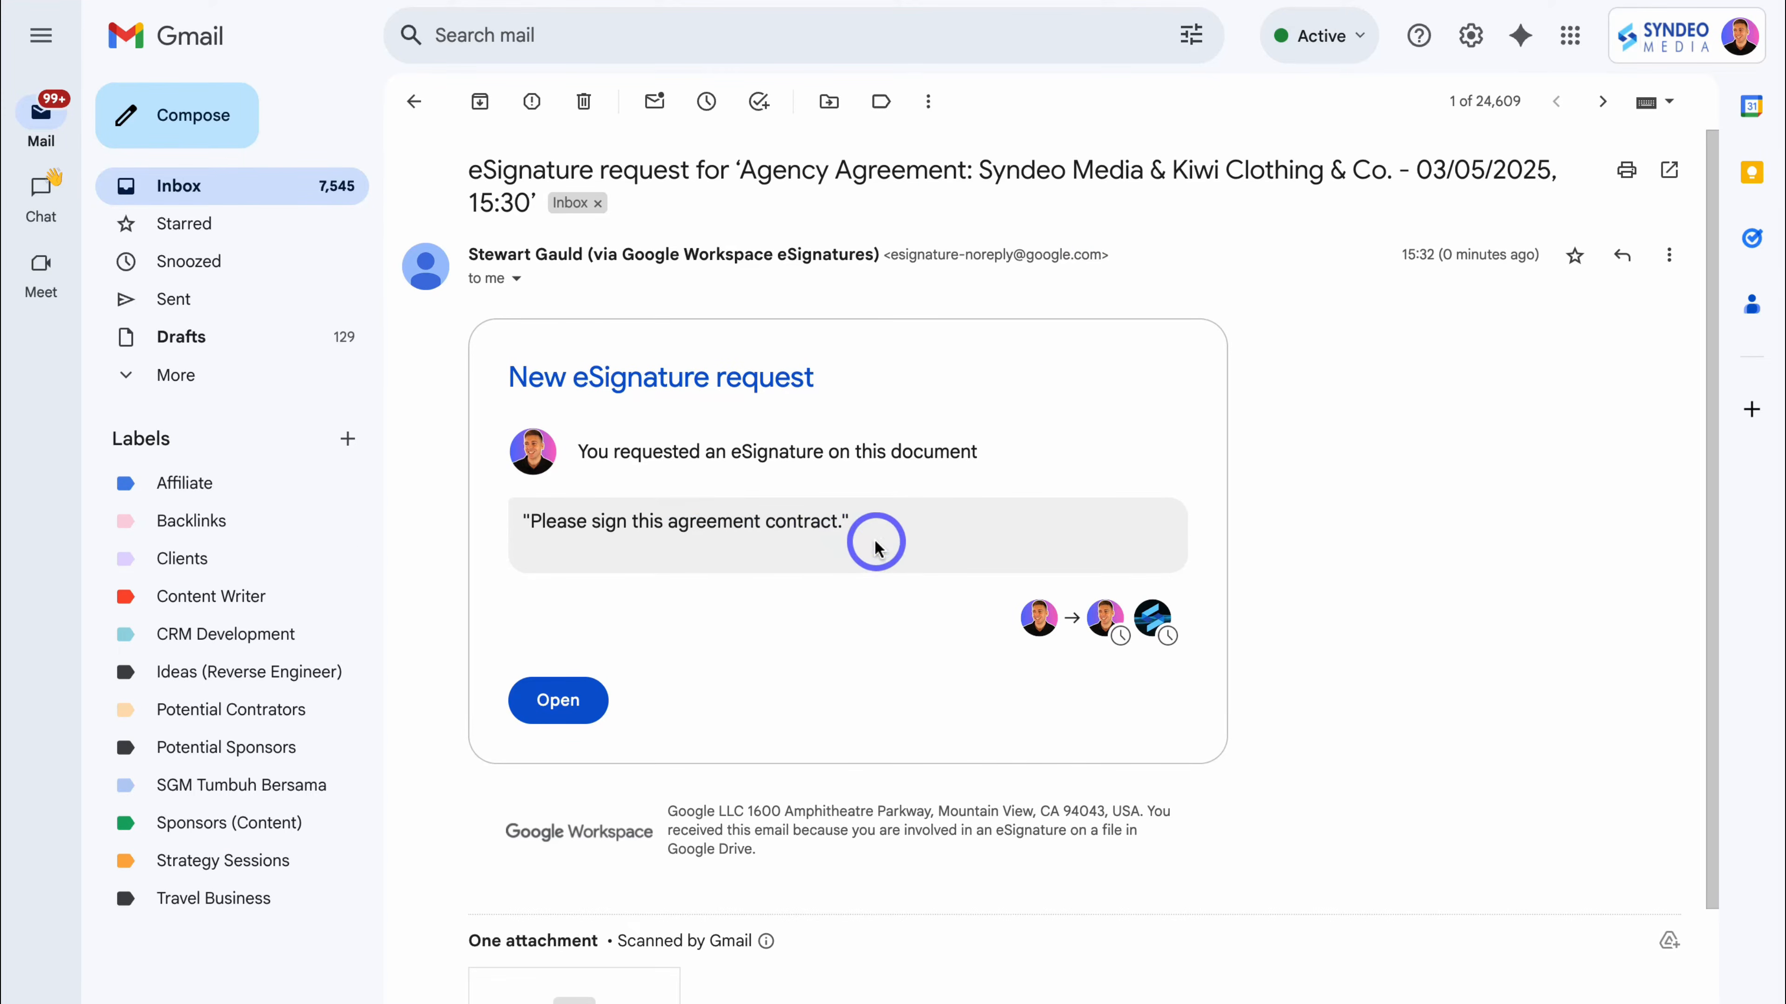
left_click(596, 709)
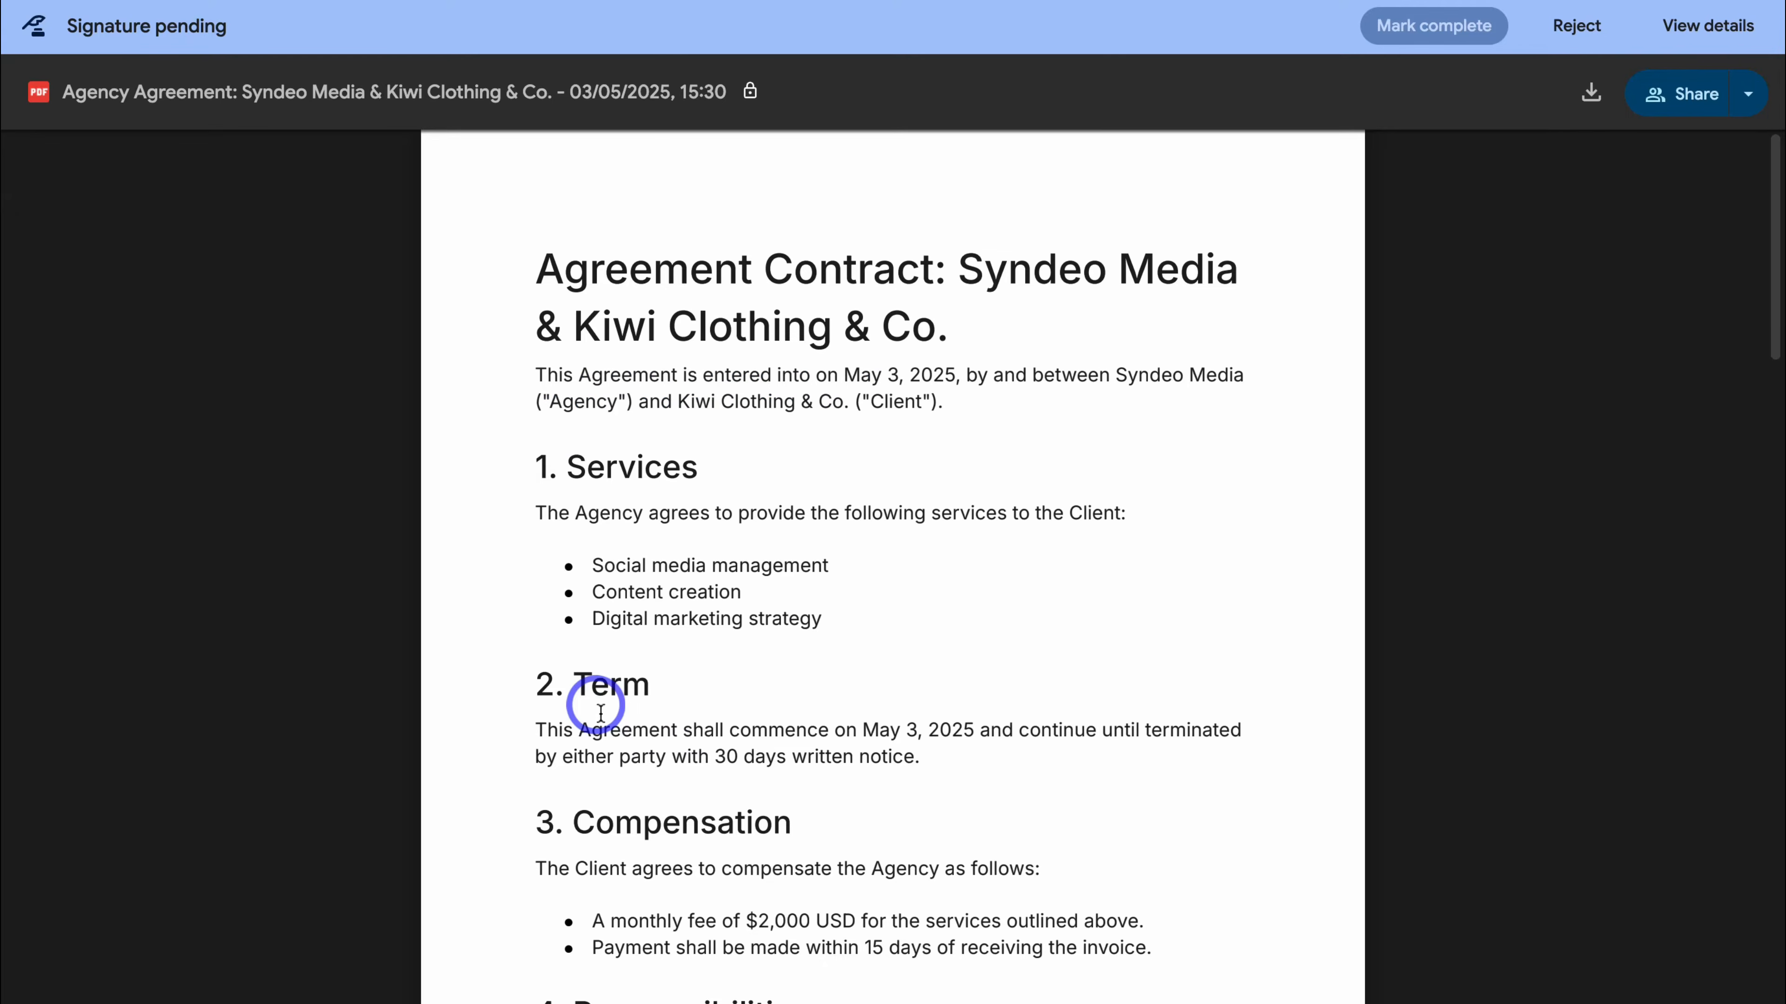
scroll(996, 666, "down", 5)
scroll(1002, 668, "down", 15)
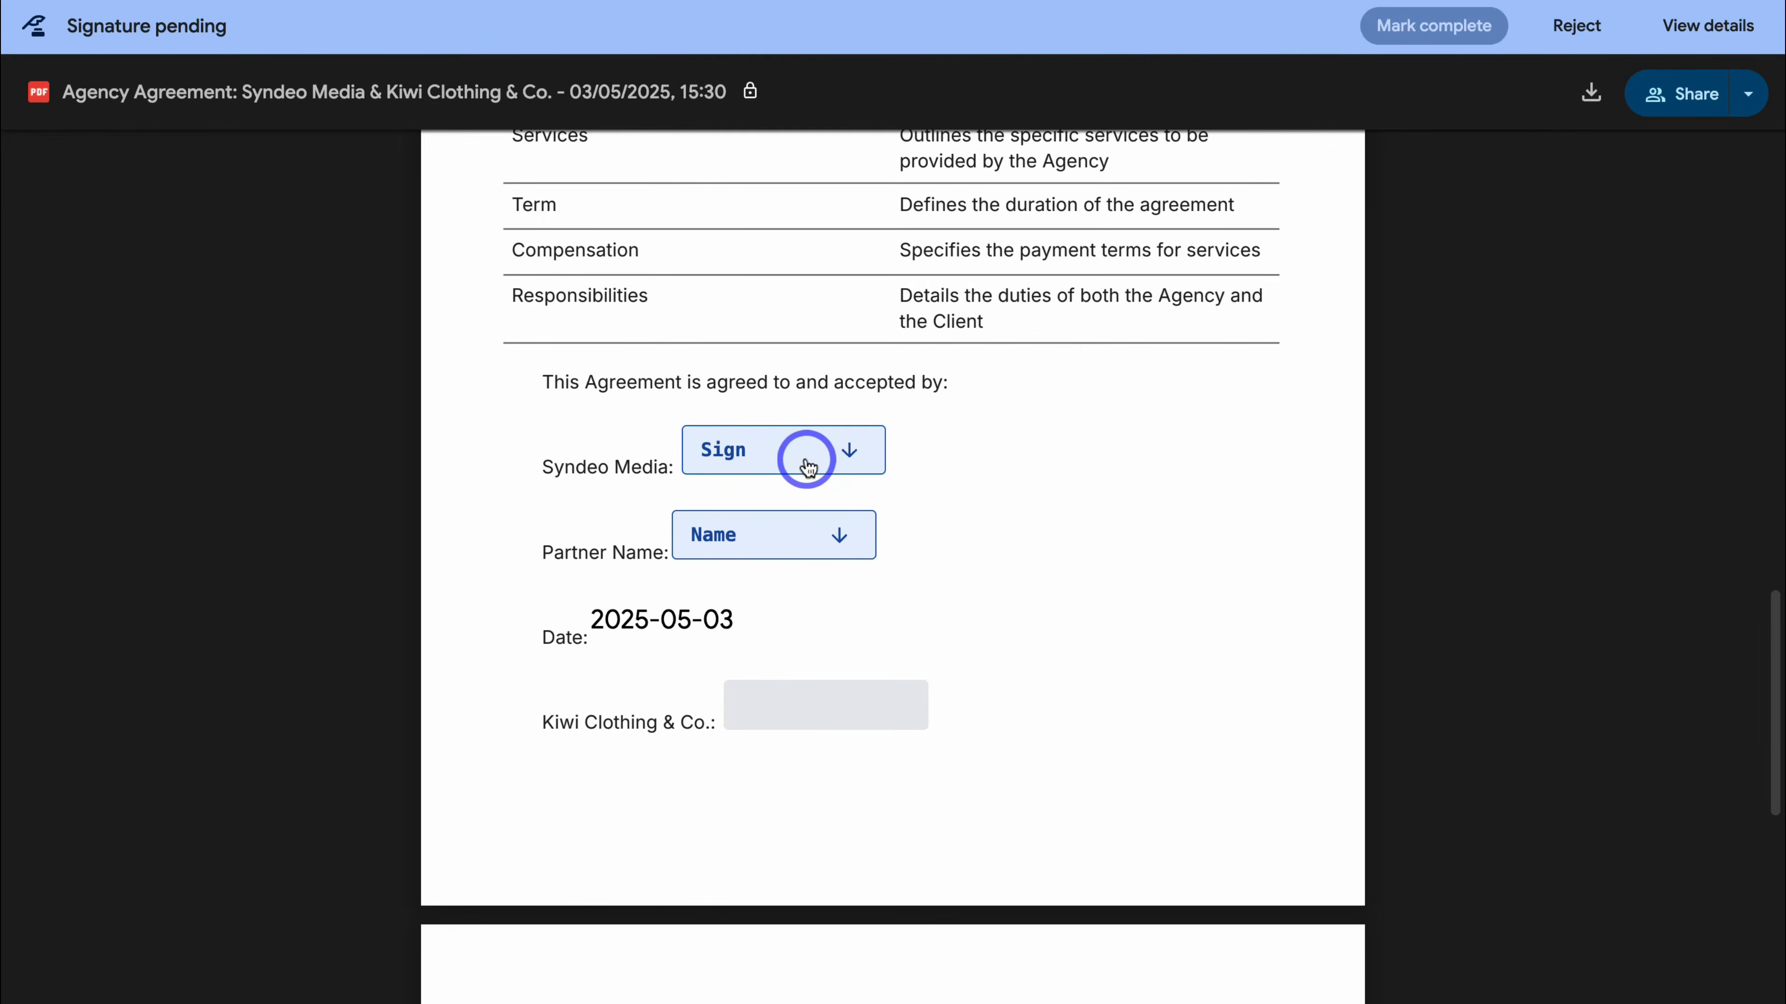
- Sign the Syndeo Media field by adopting a signature with the signer's full name and initials, and fill in the Partner Name field
left_click(807, 459)
type("Stewart Gauld")
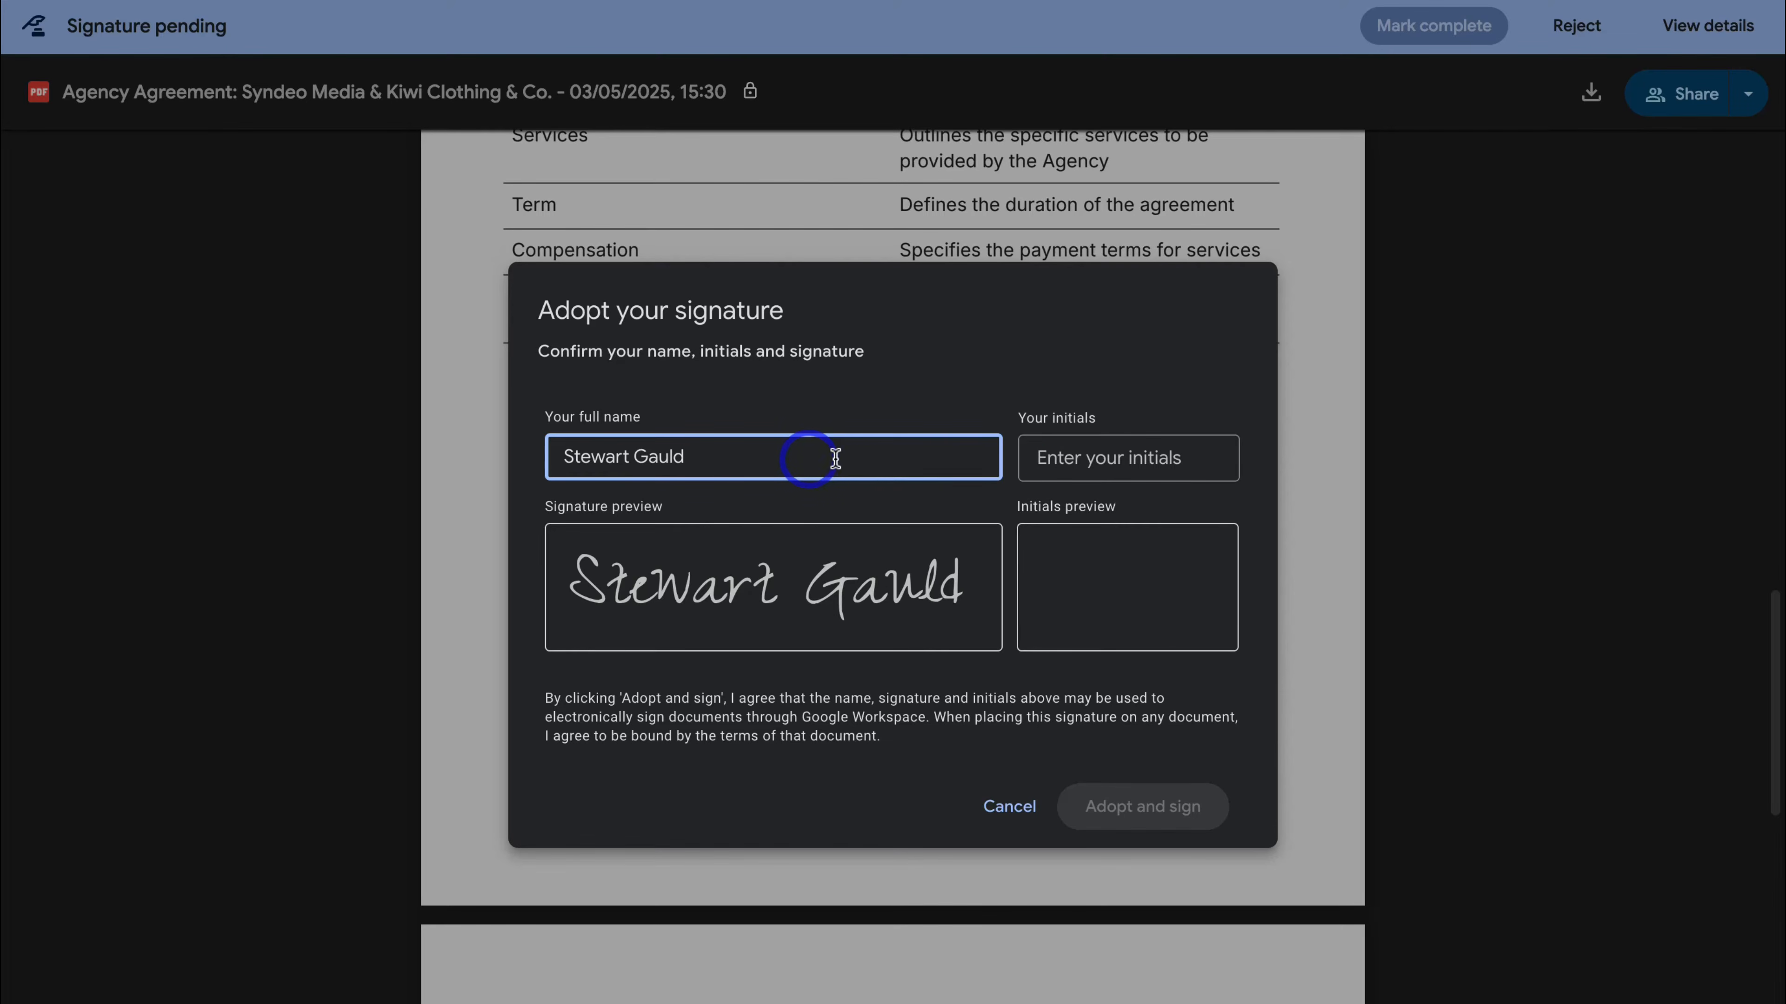
left_click(1073, 457)
type("SG")
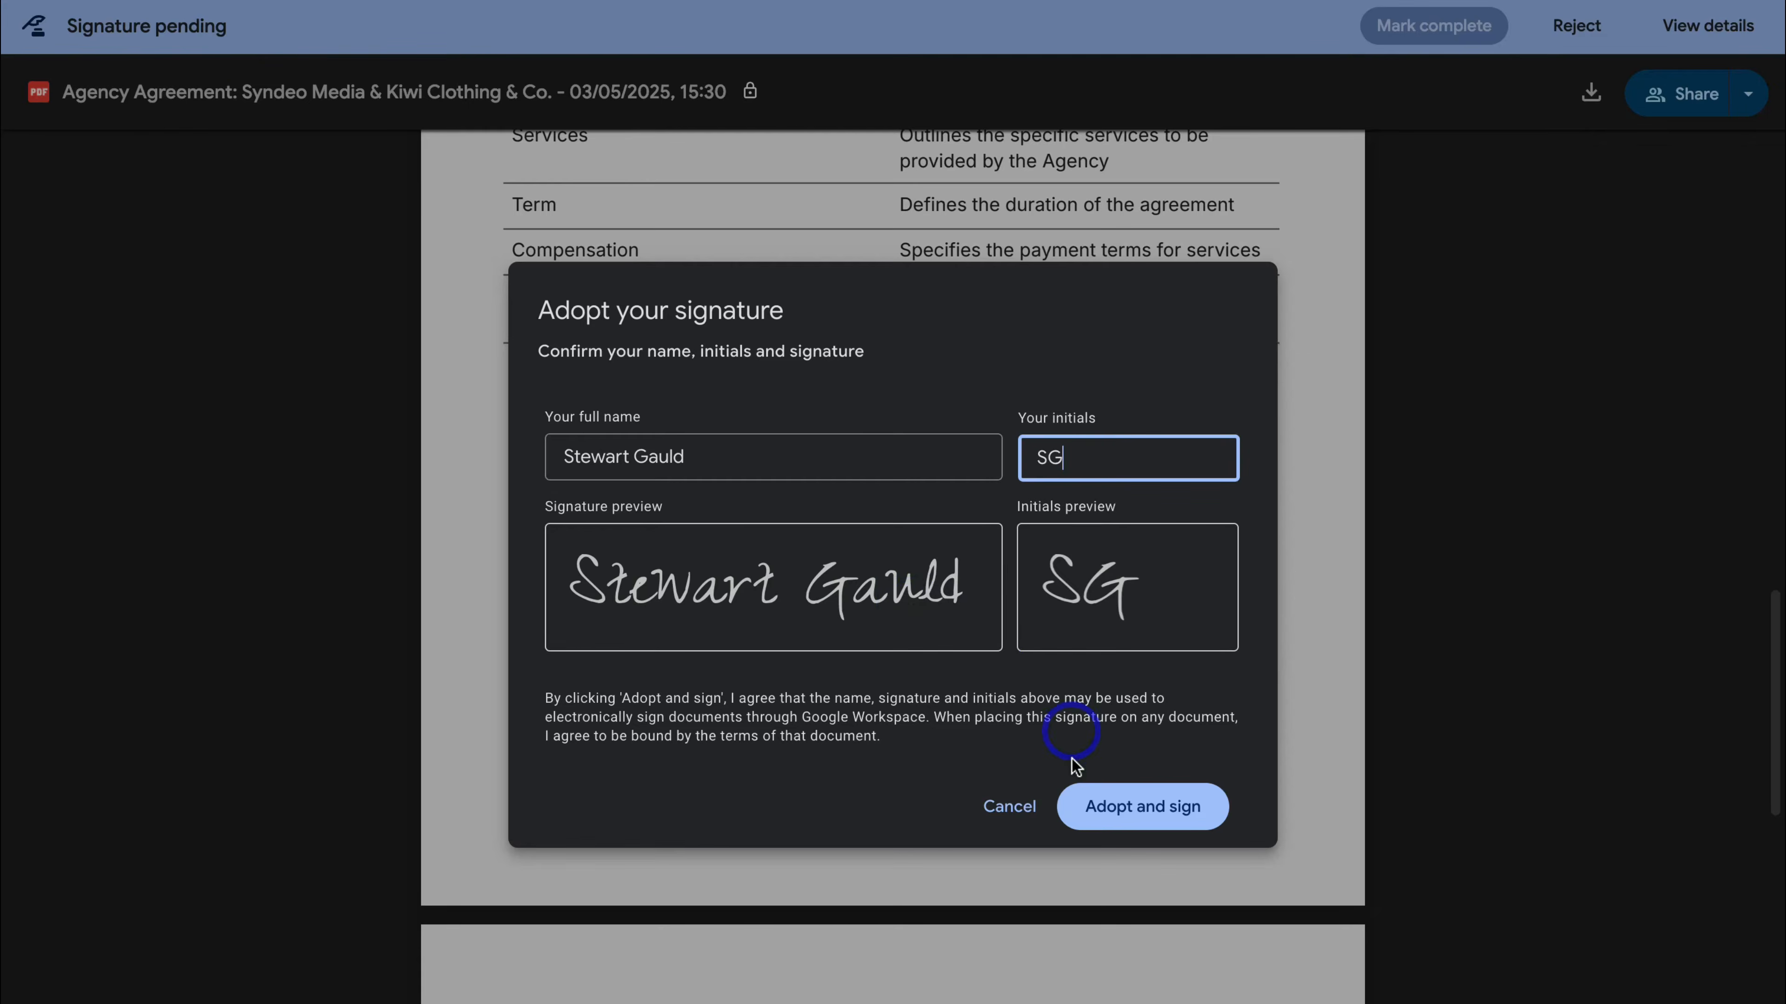
left_click(1119, 809)
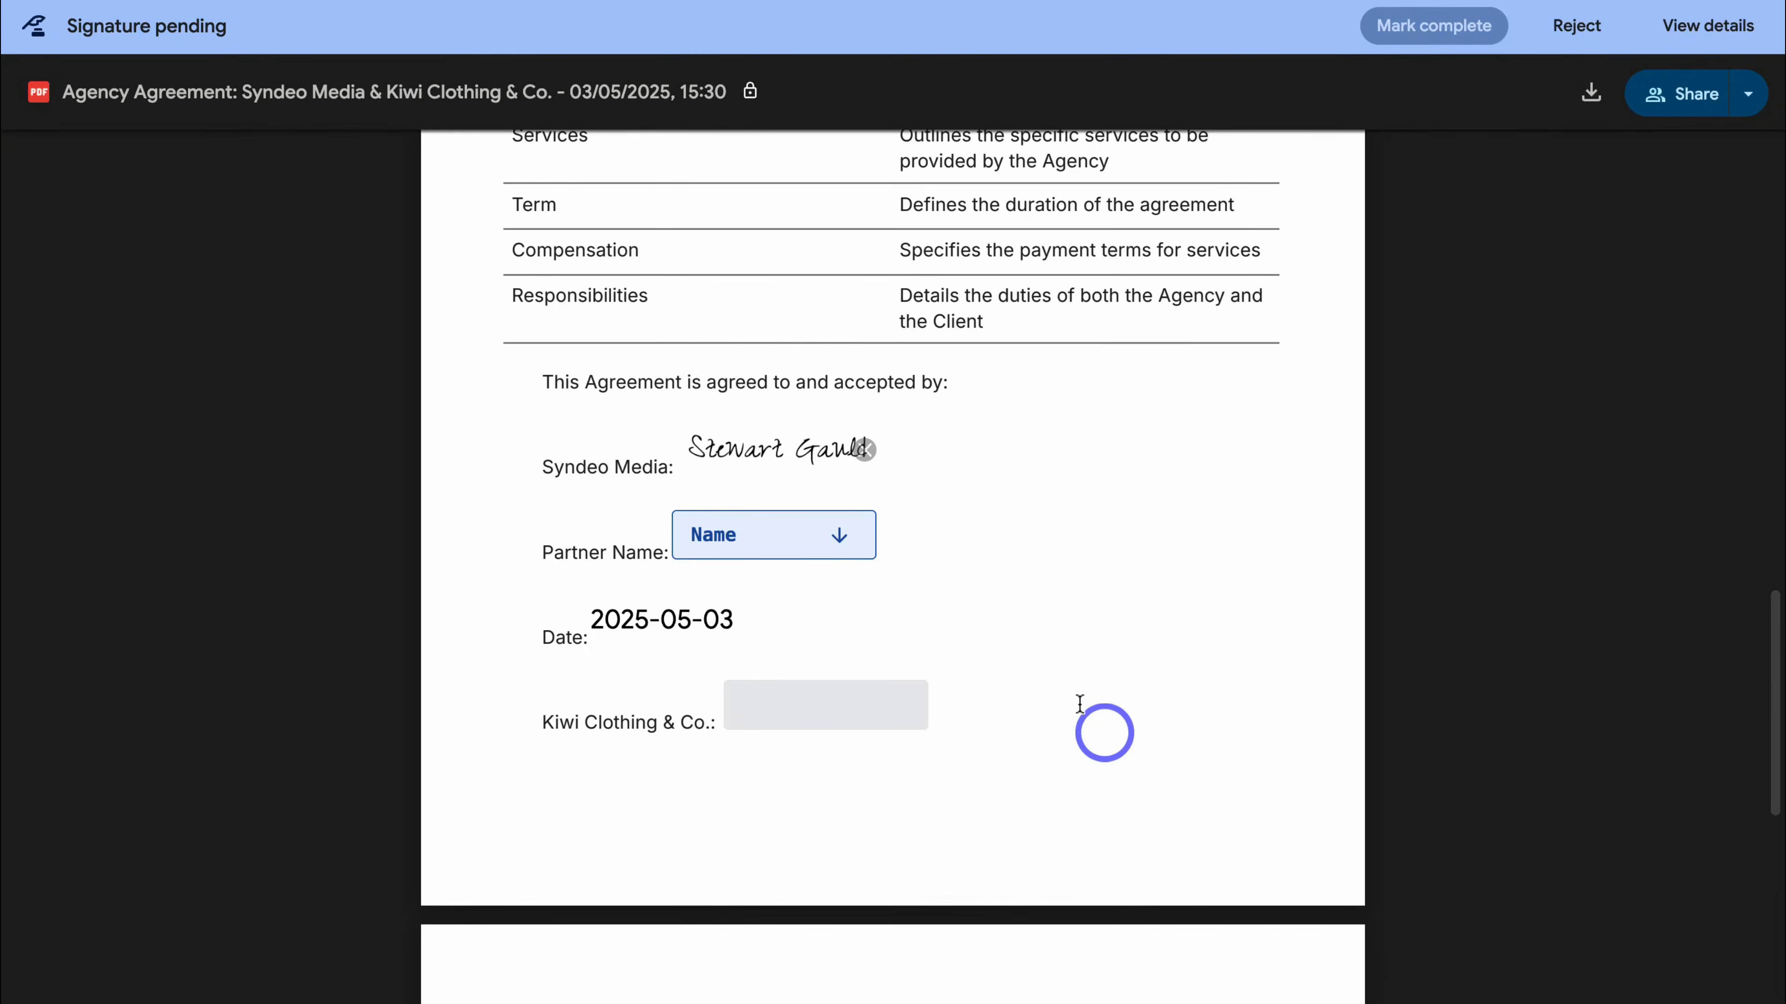
left_click(796, 543)
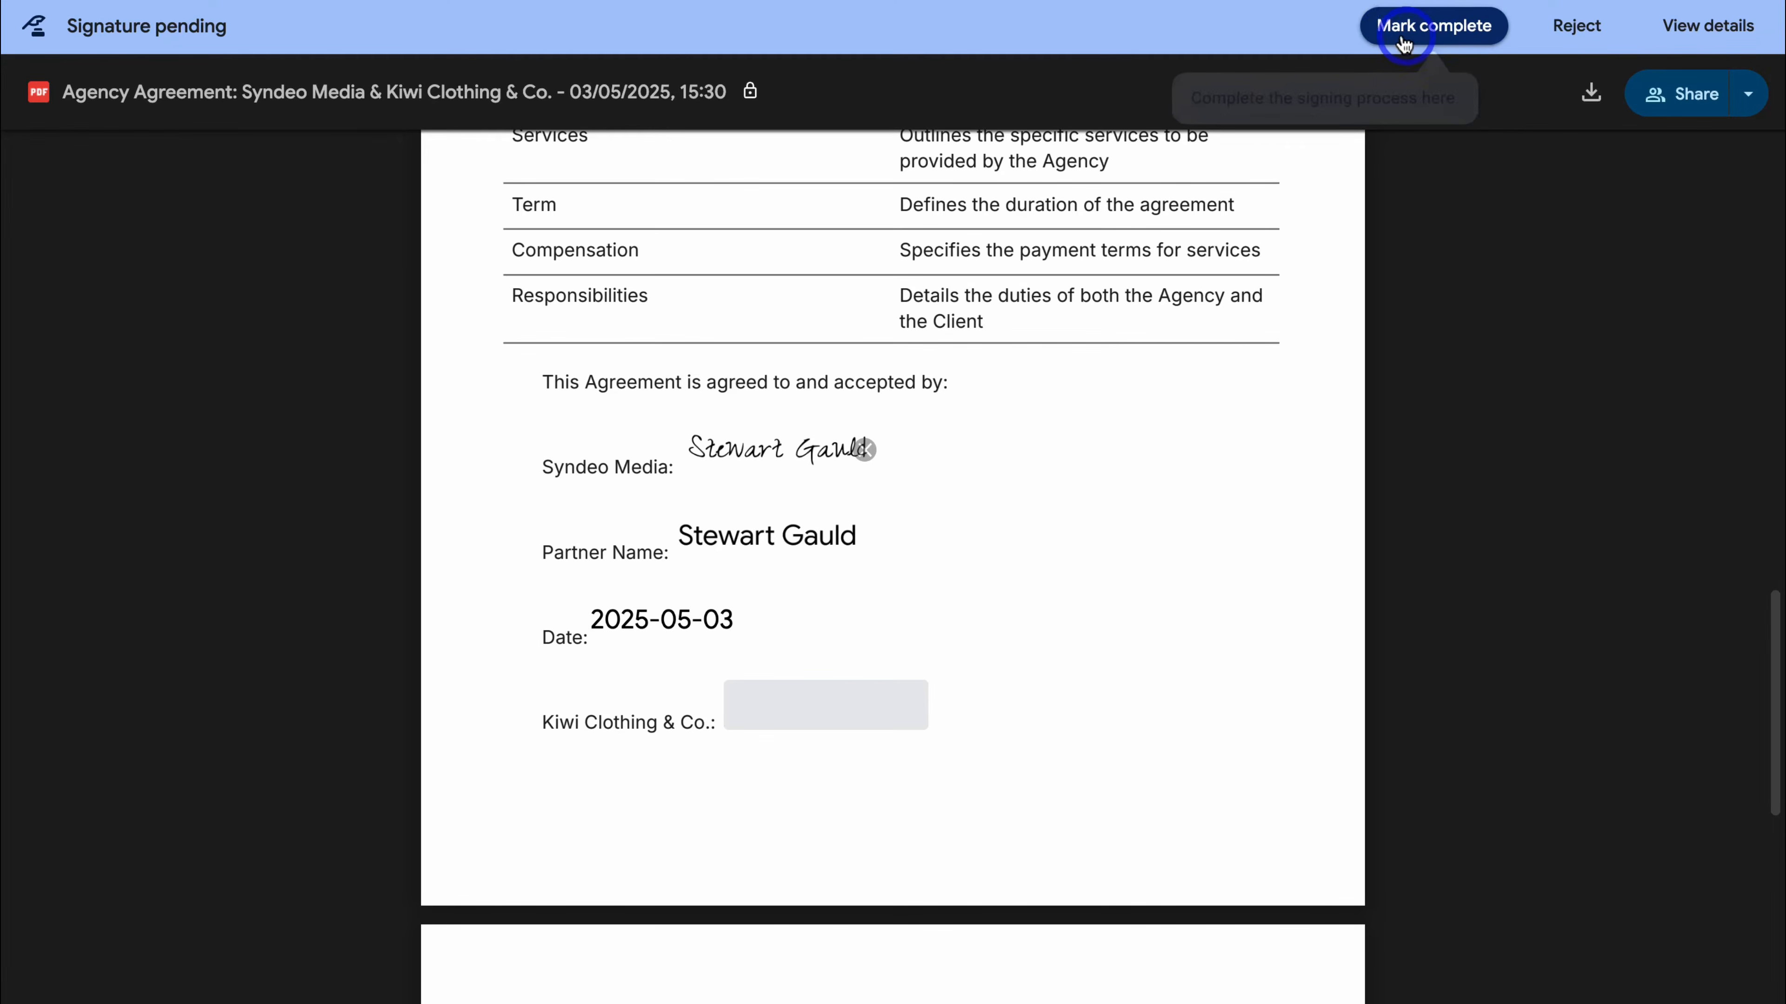
- Mark the signing as complete, agree to the eSignature Terms of Service, and close the completion notice
left_click(1427, 36)
left_click(675, 601)
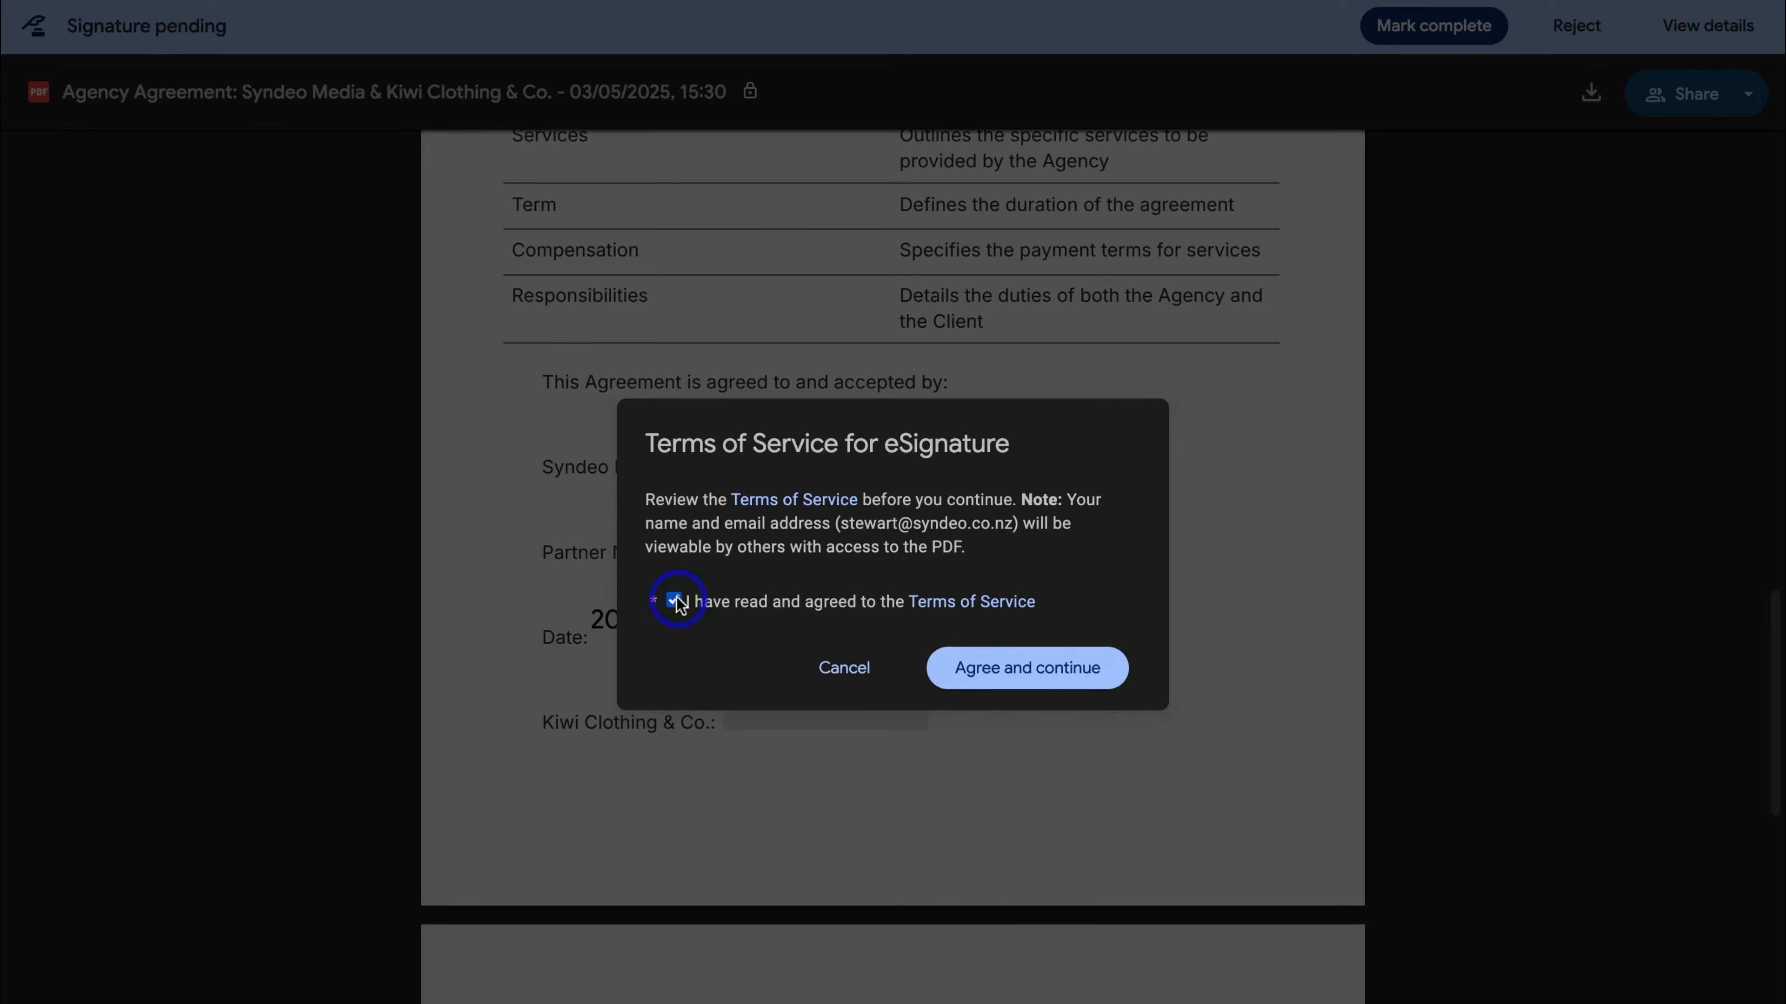
left_click(998, 669)
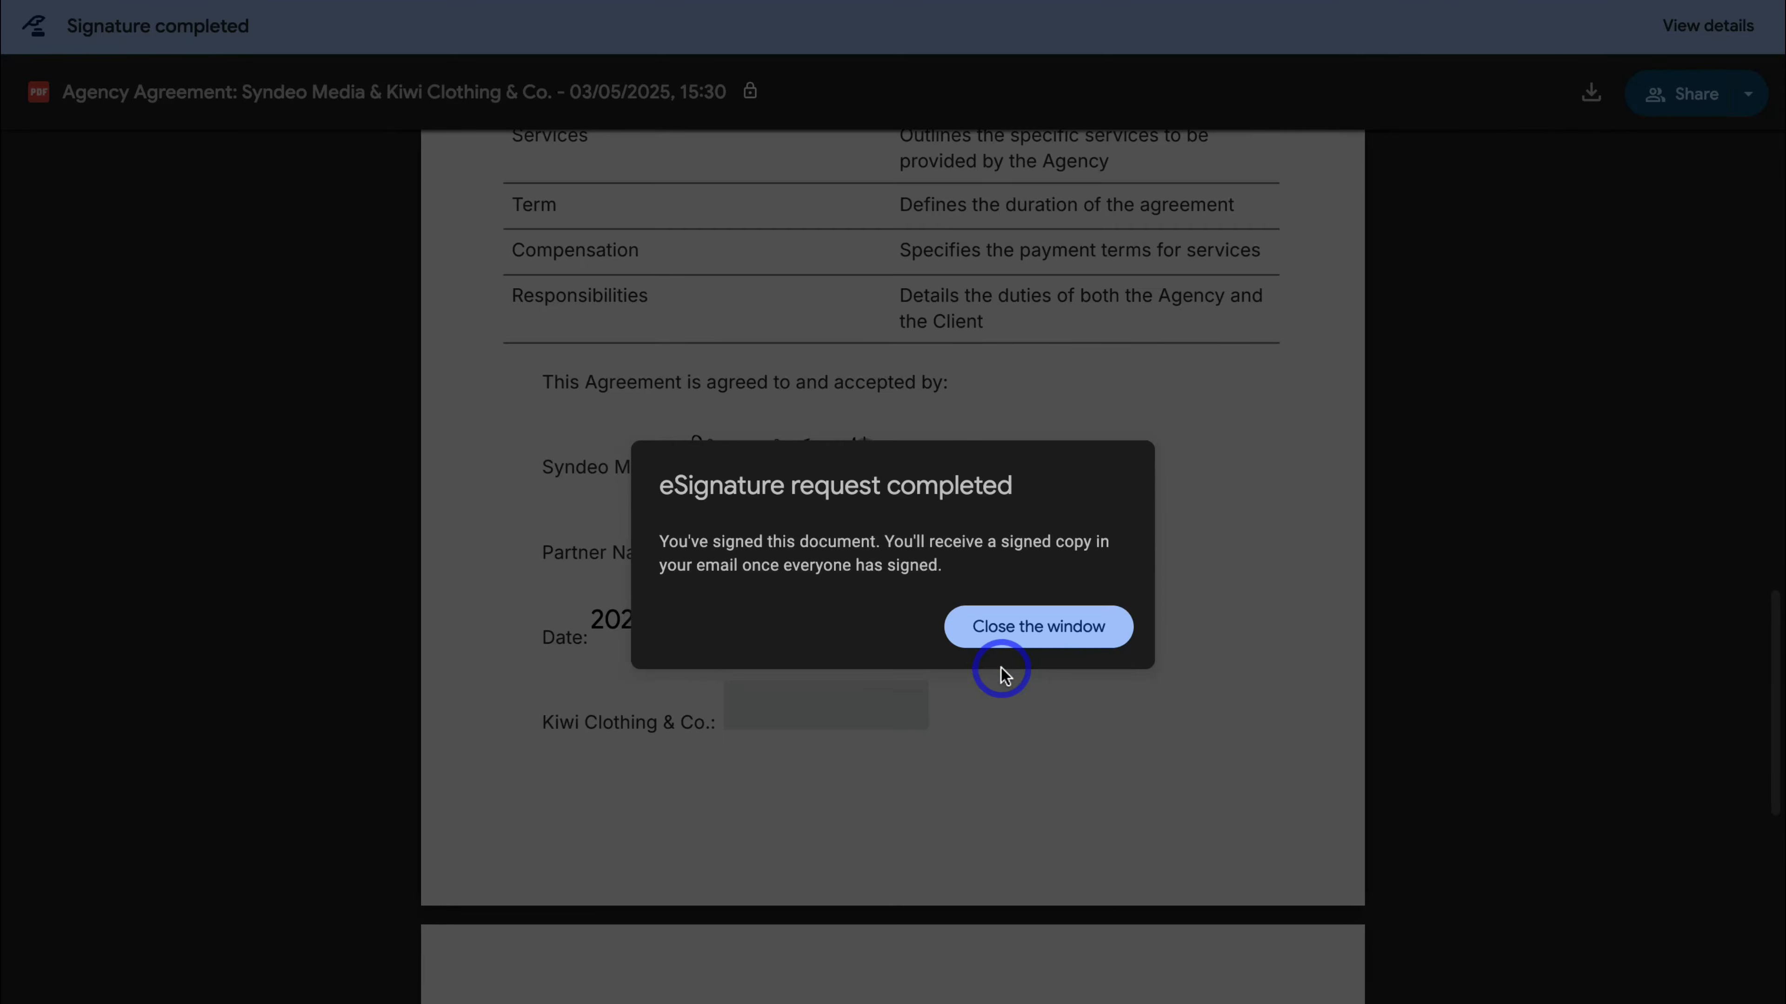
left_click(1032, 643)
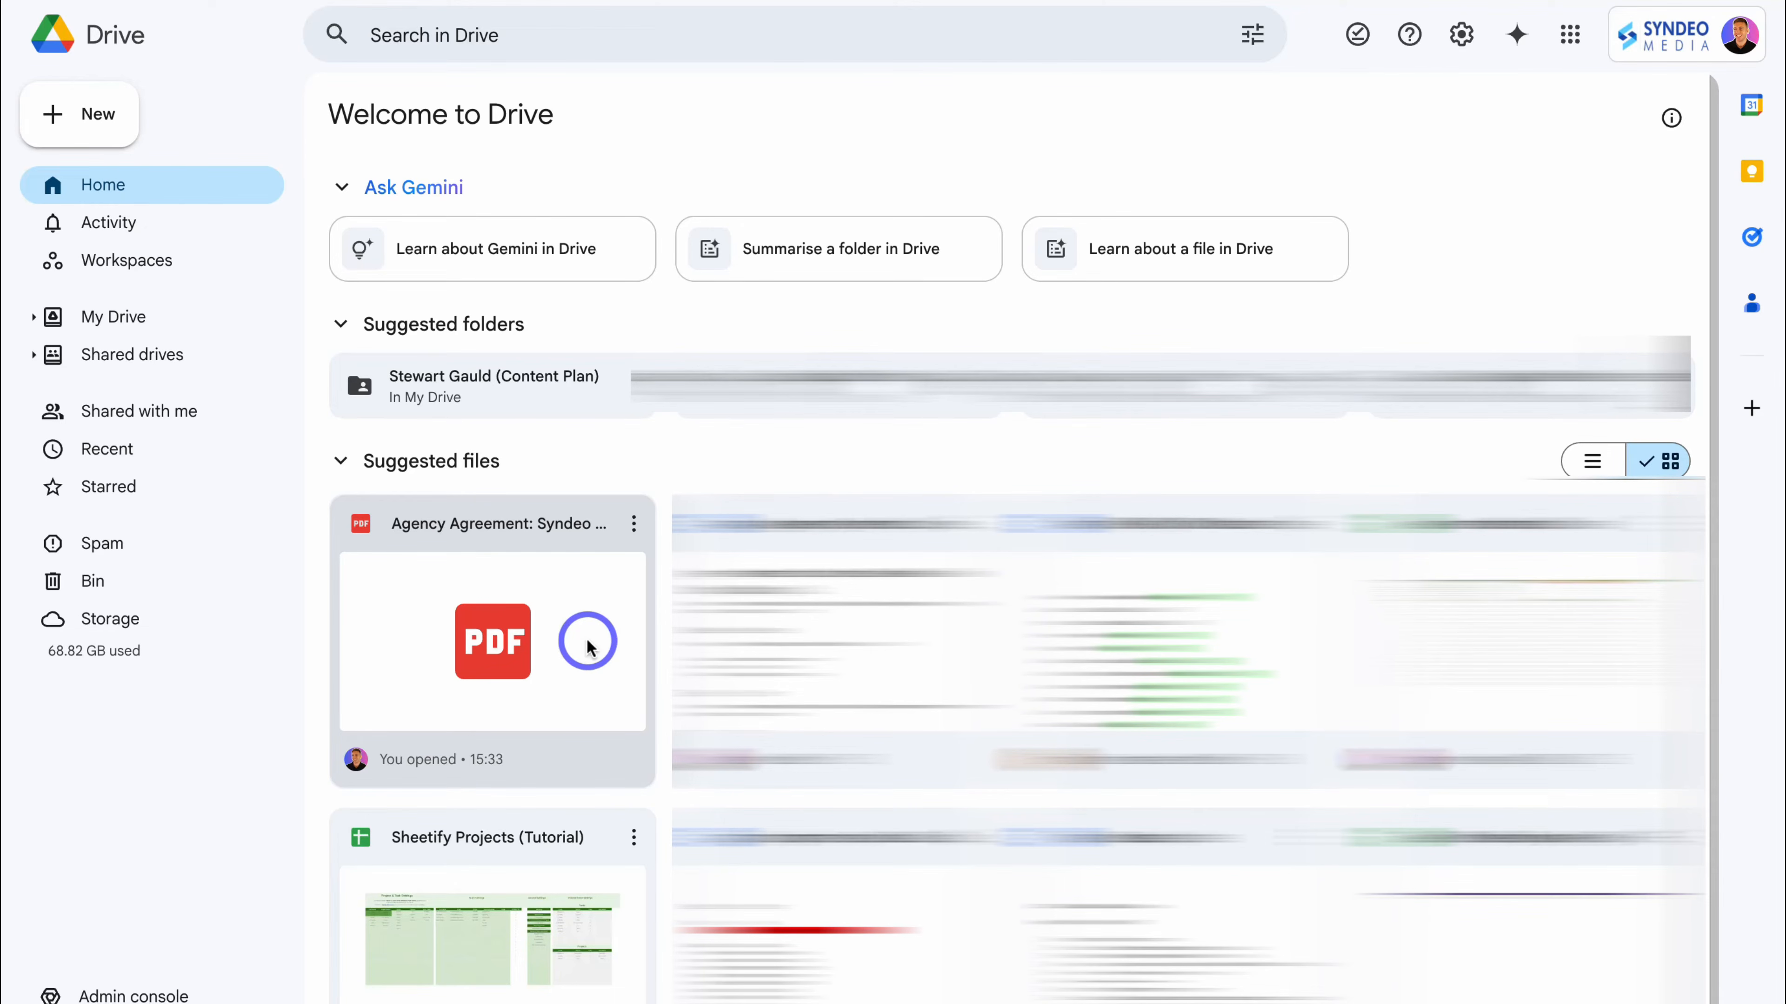
- Open the Agency Agreement PDF from the suggested files in Google Drive
double_click(538, 545)
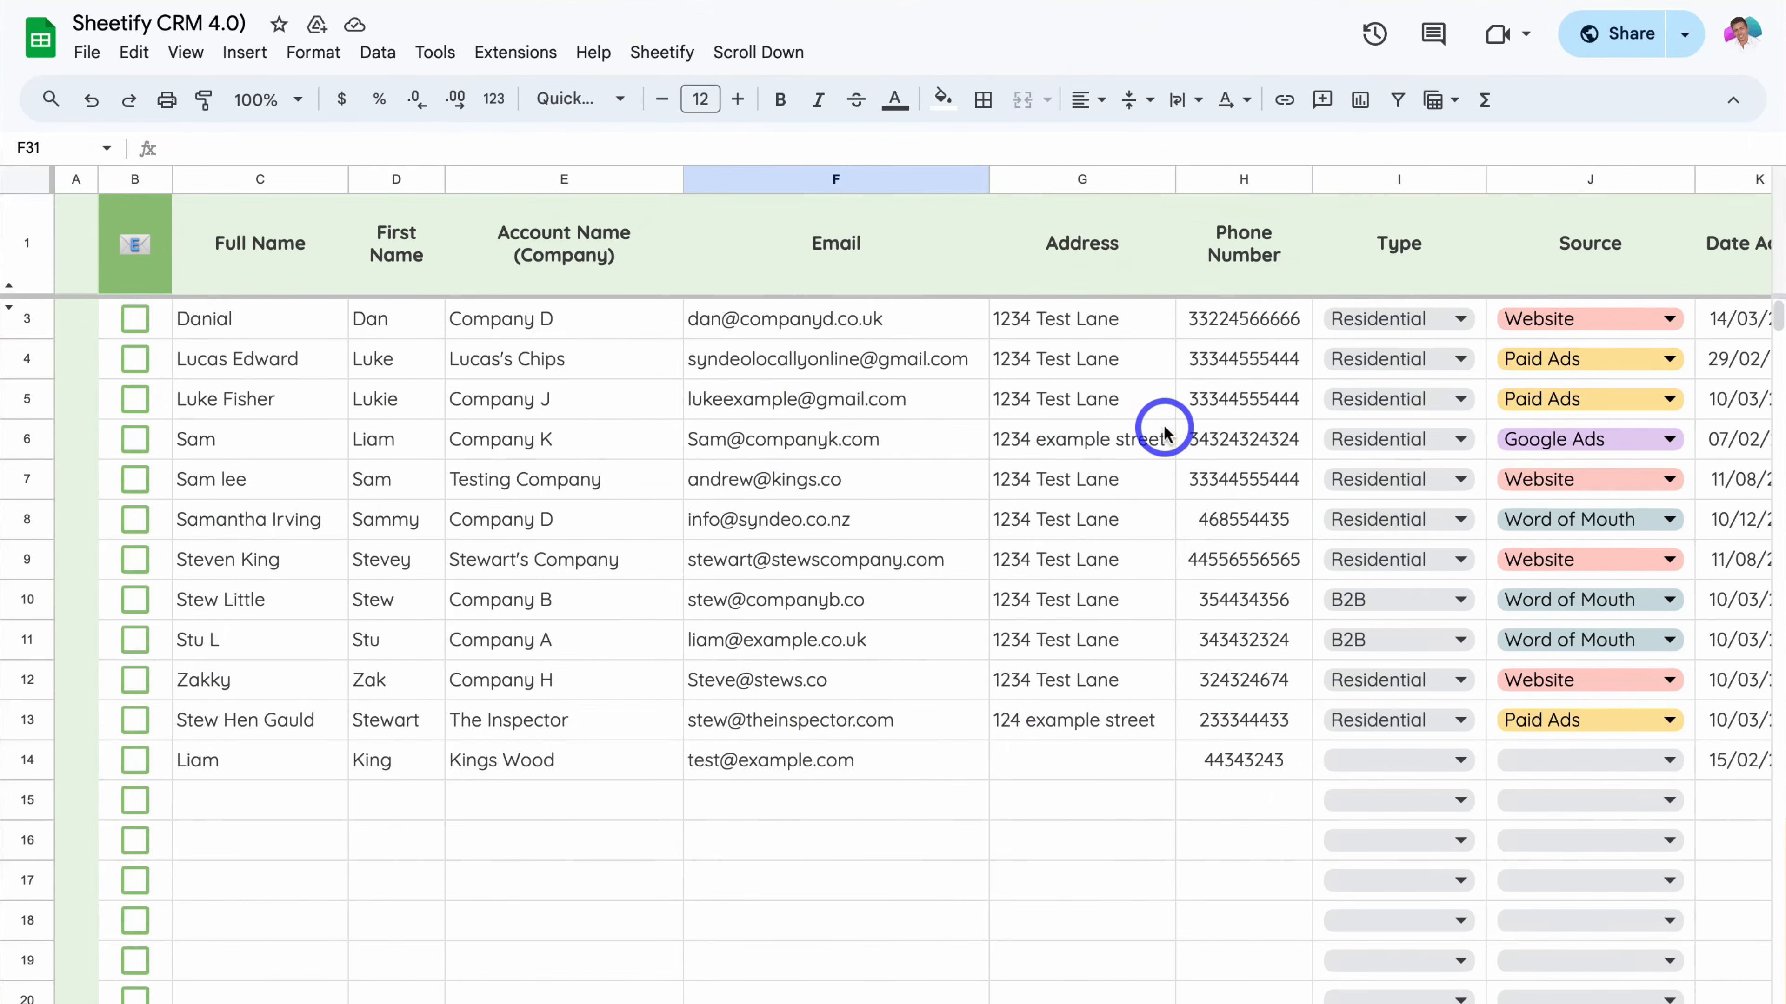
scroll(1160, 427, "right", 5)
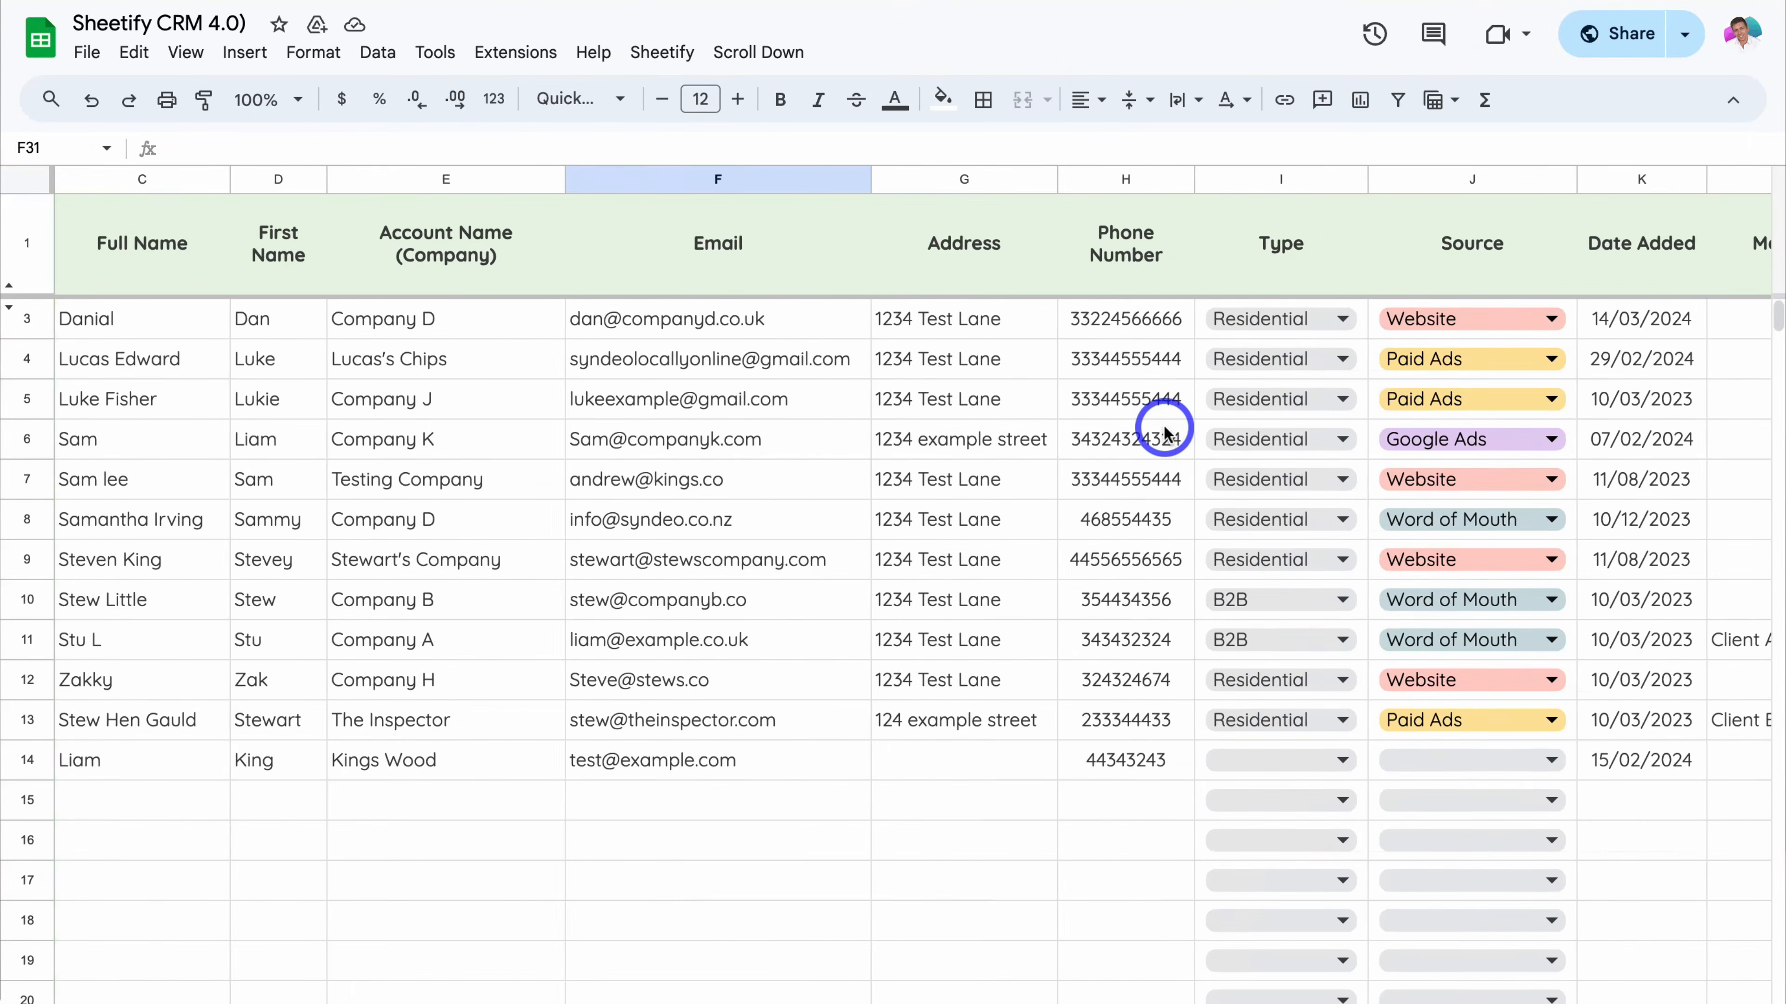
scroll(1163, 430, "right", 5)
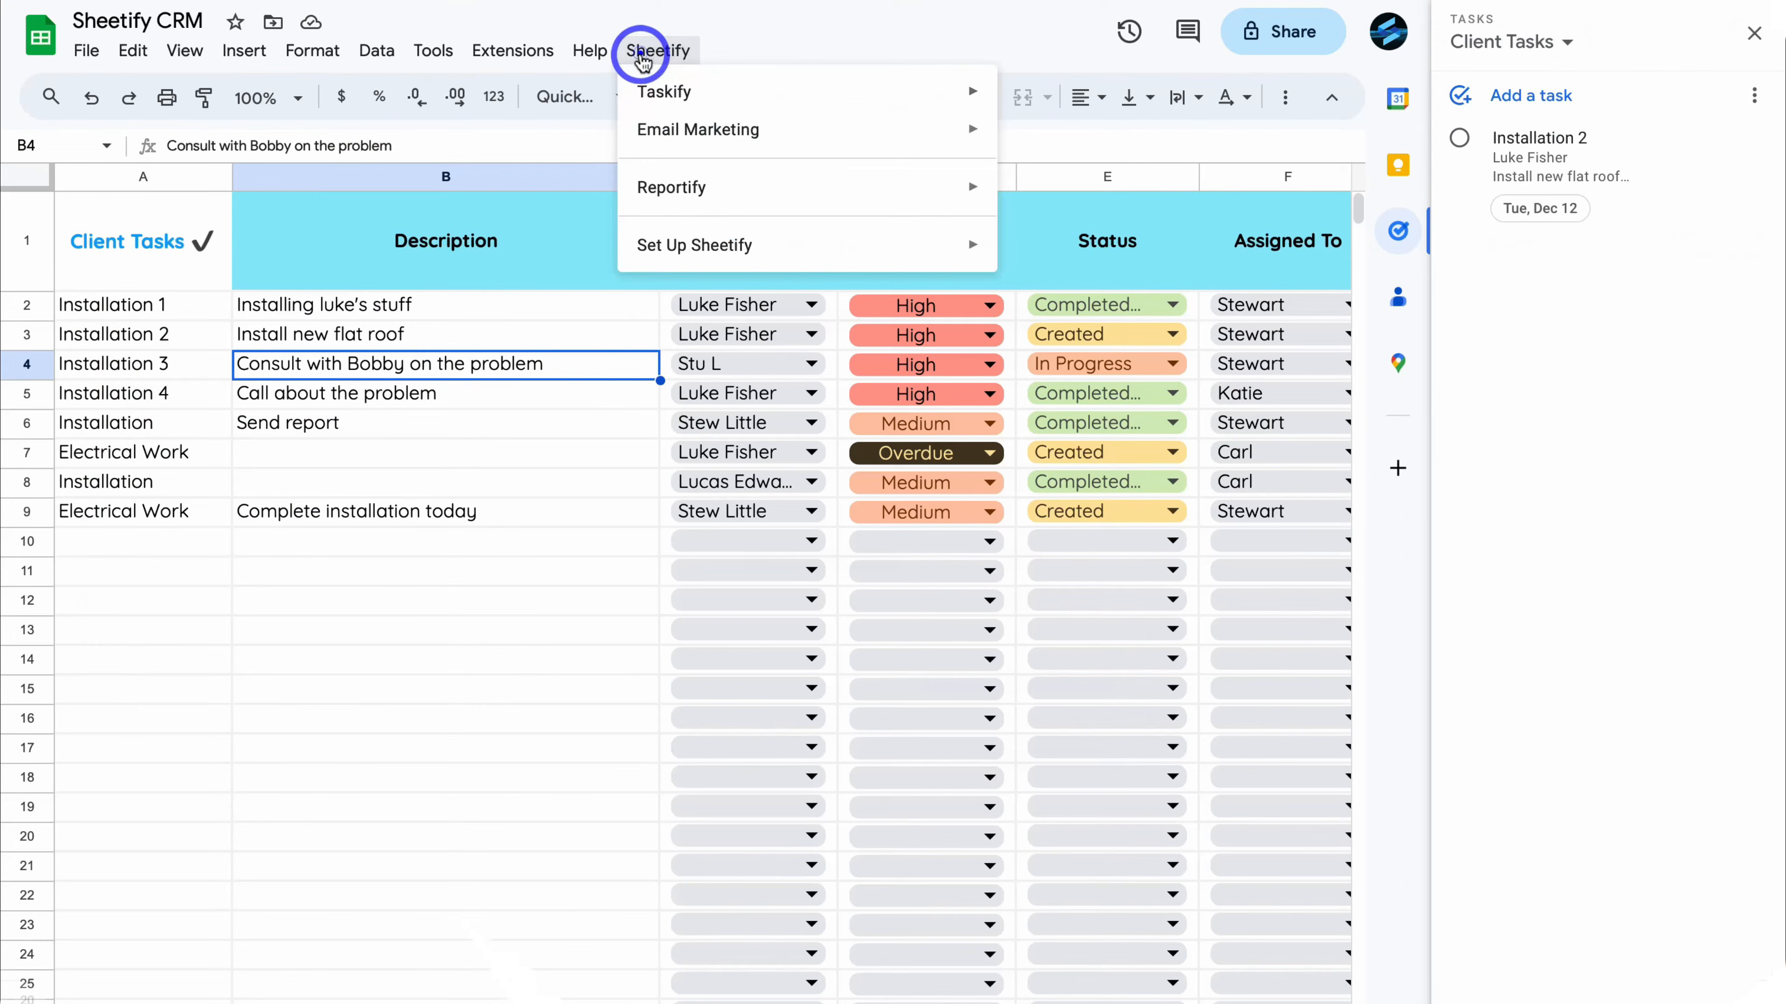
mouse_move(817, 88)
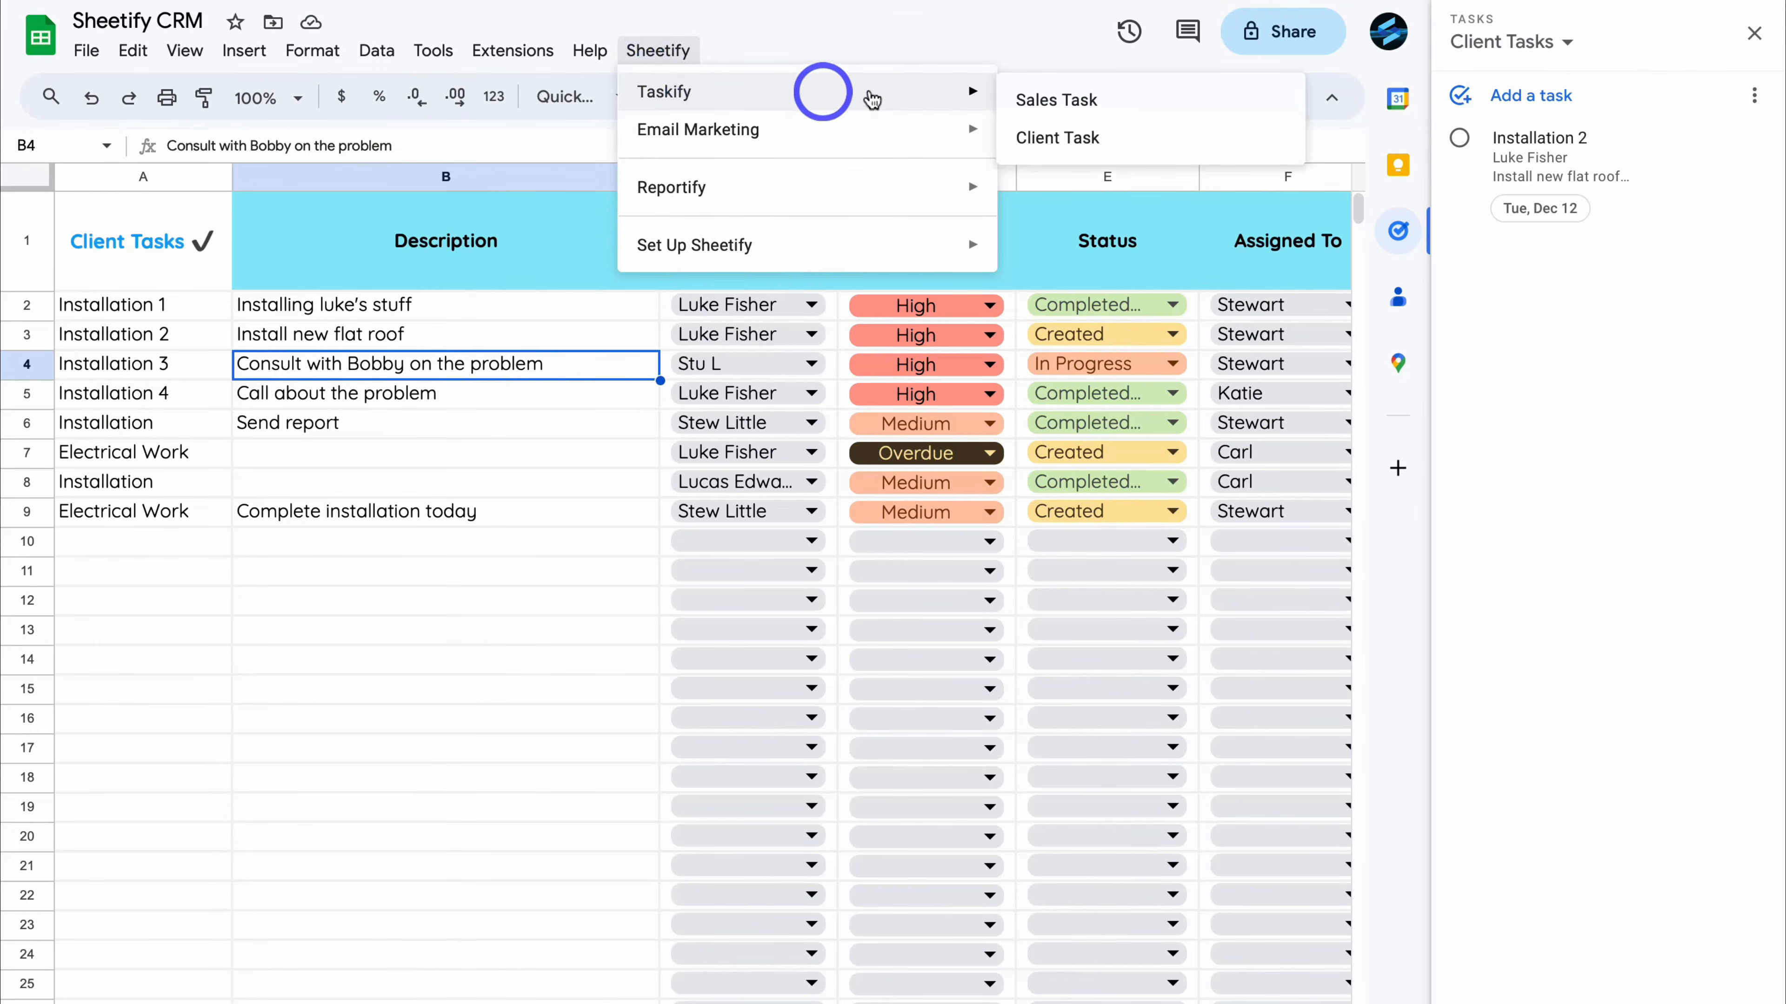
left_click(1134, 144)
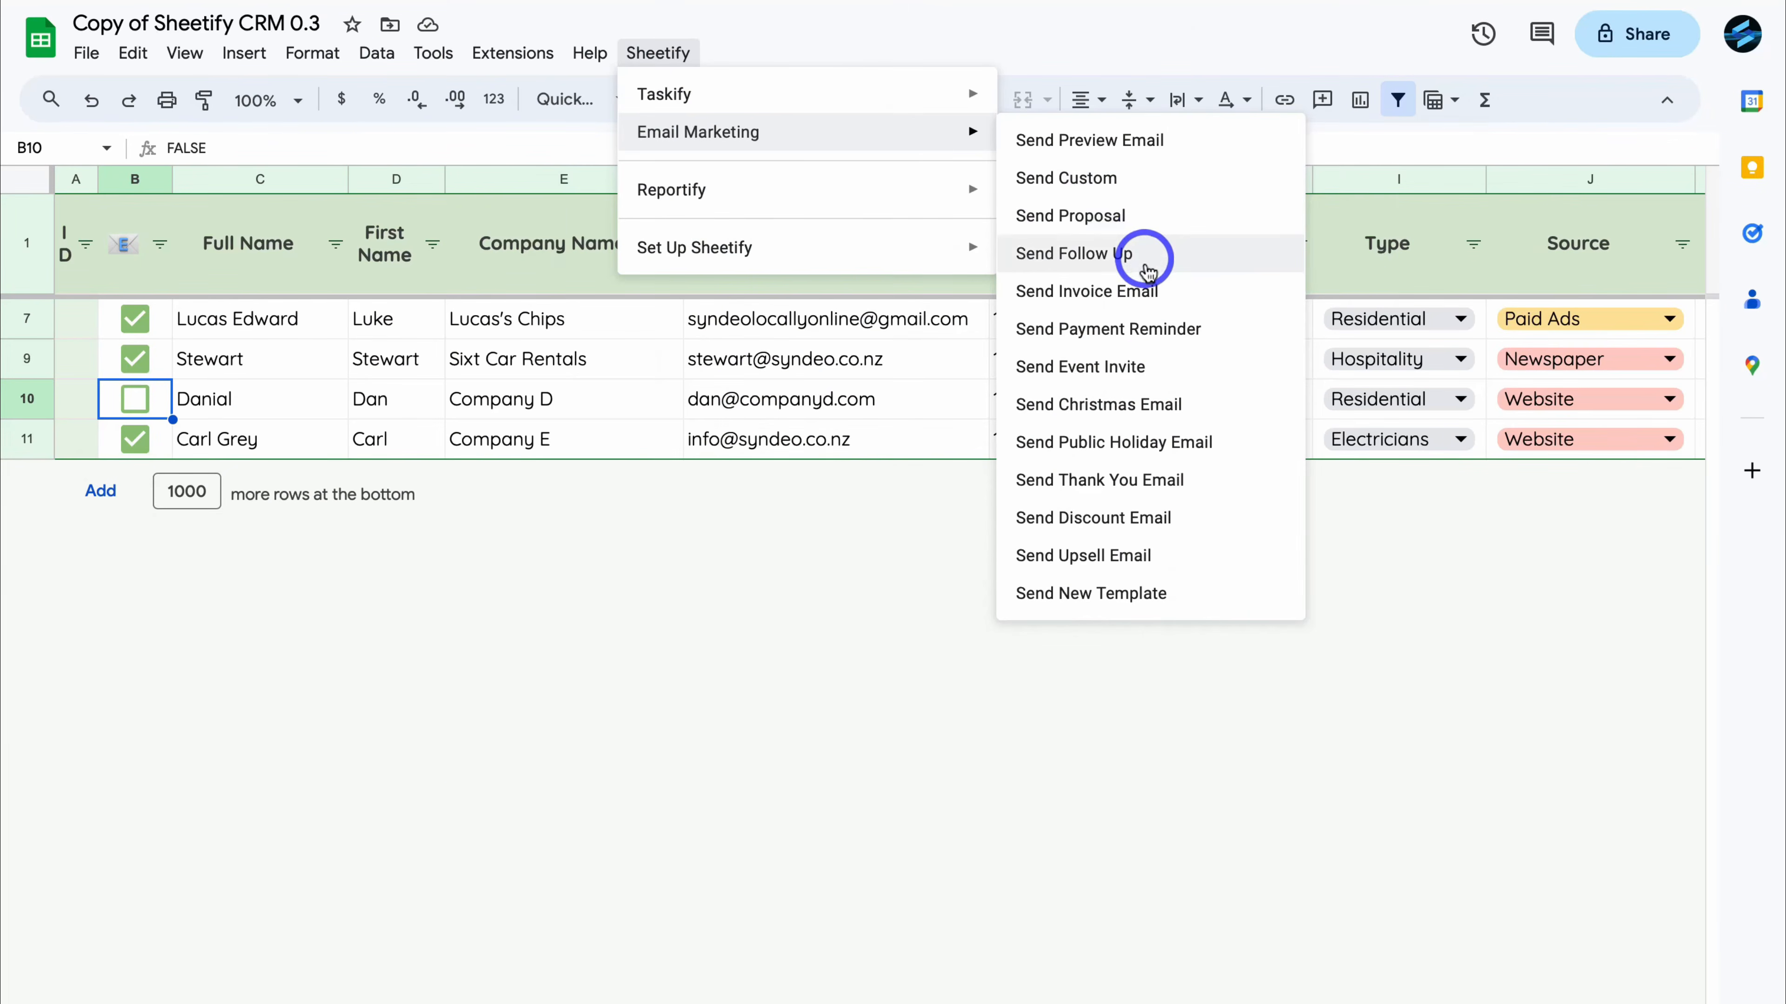
left_click(1195, 327)
left_click(1063, 612)
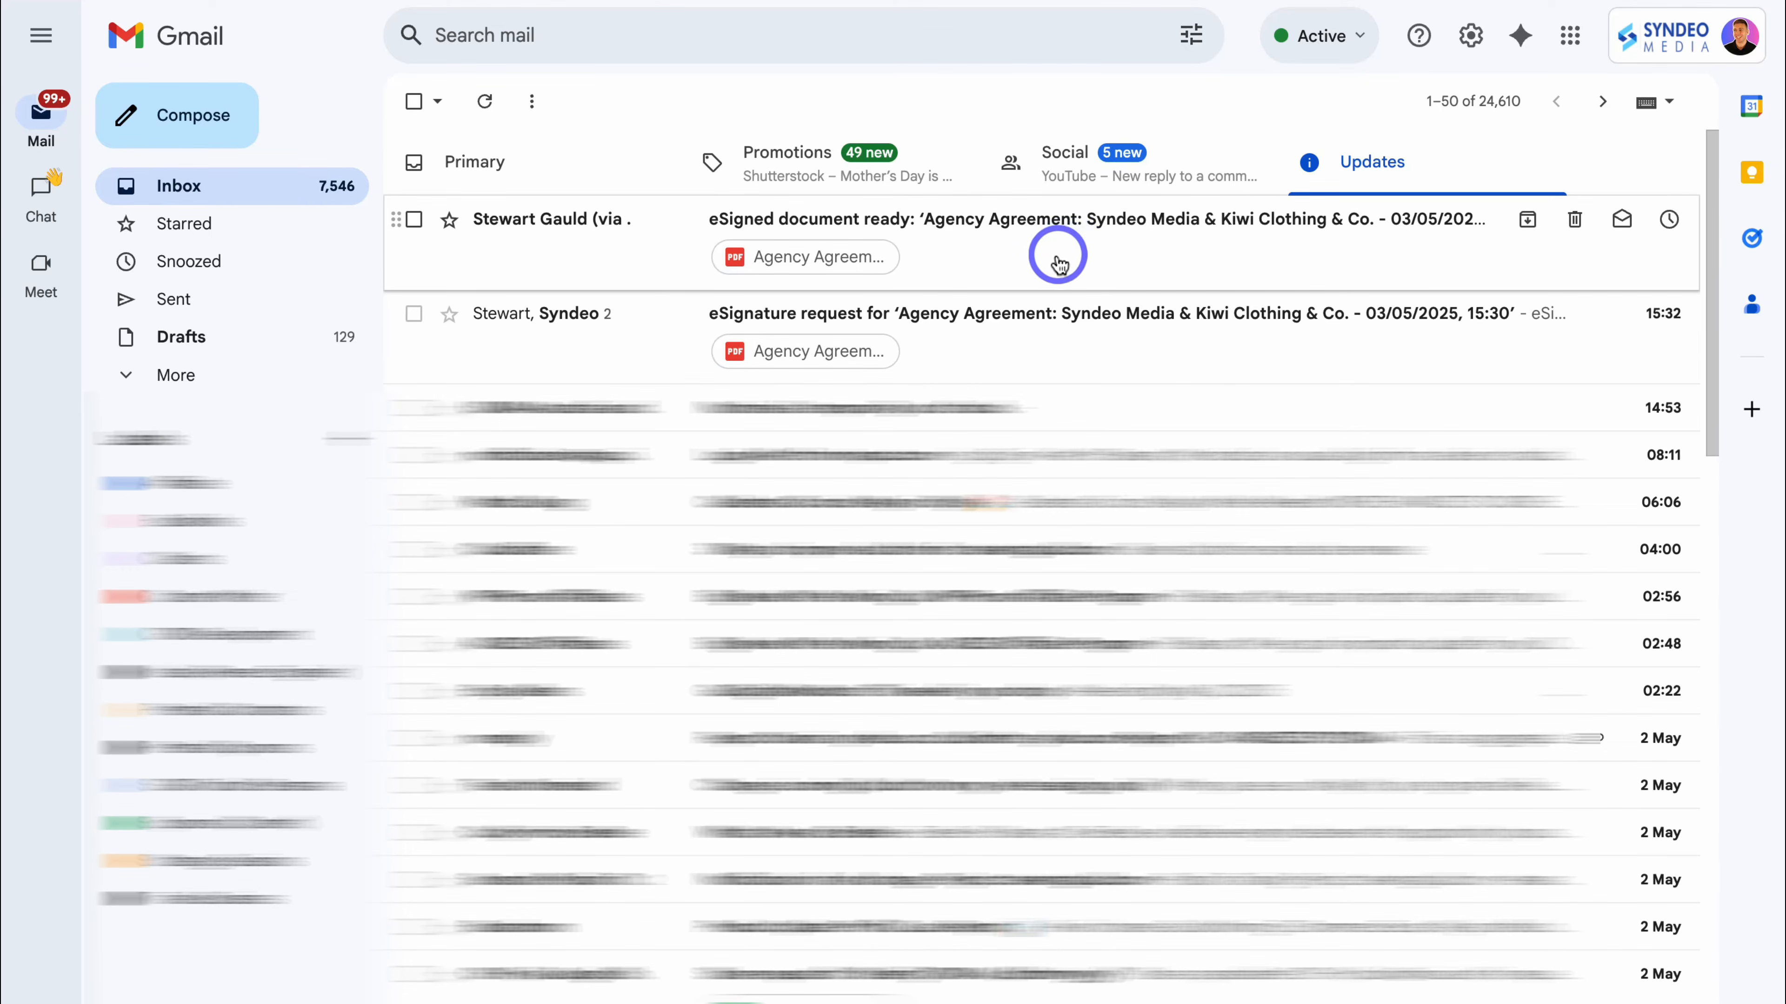
- In Gmail, open the PDF attached to the "eSigned document ready" email and check both parties' signatures, names and dates
left_click(1074, 258)
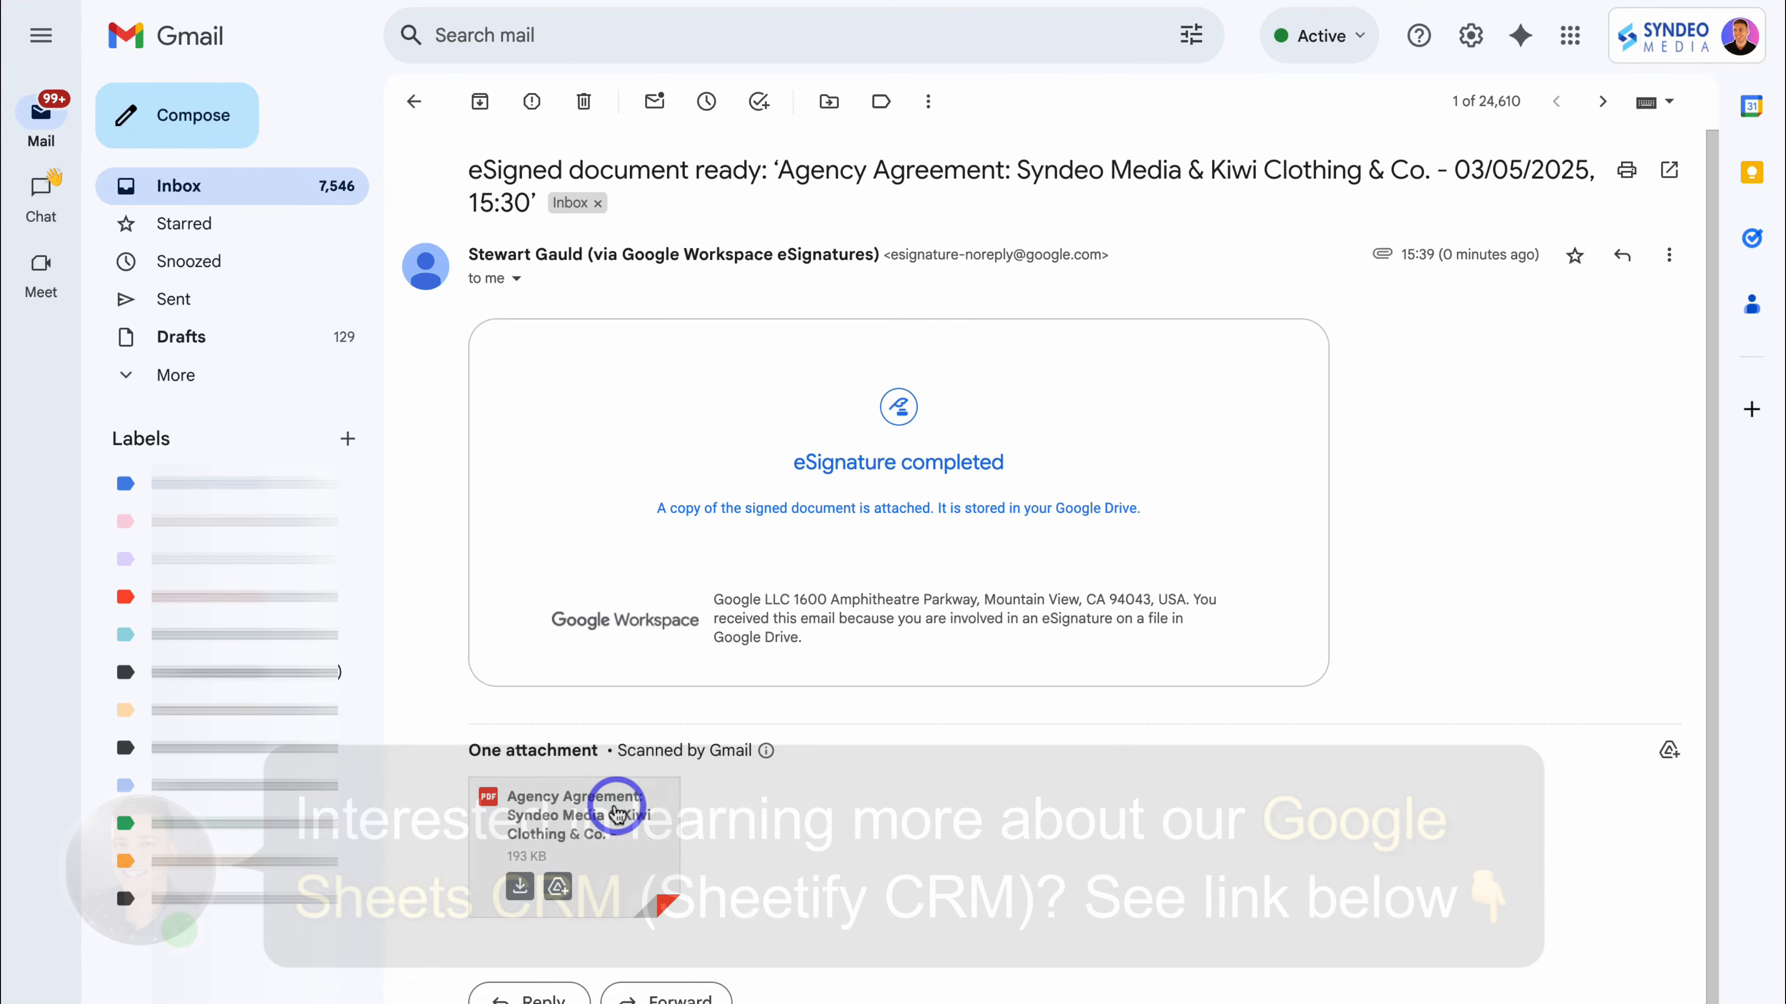
left_click(614, 809)
scroll(614, 808, "down", 15)
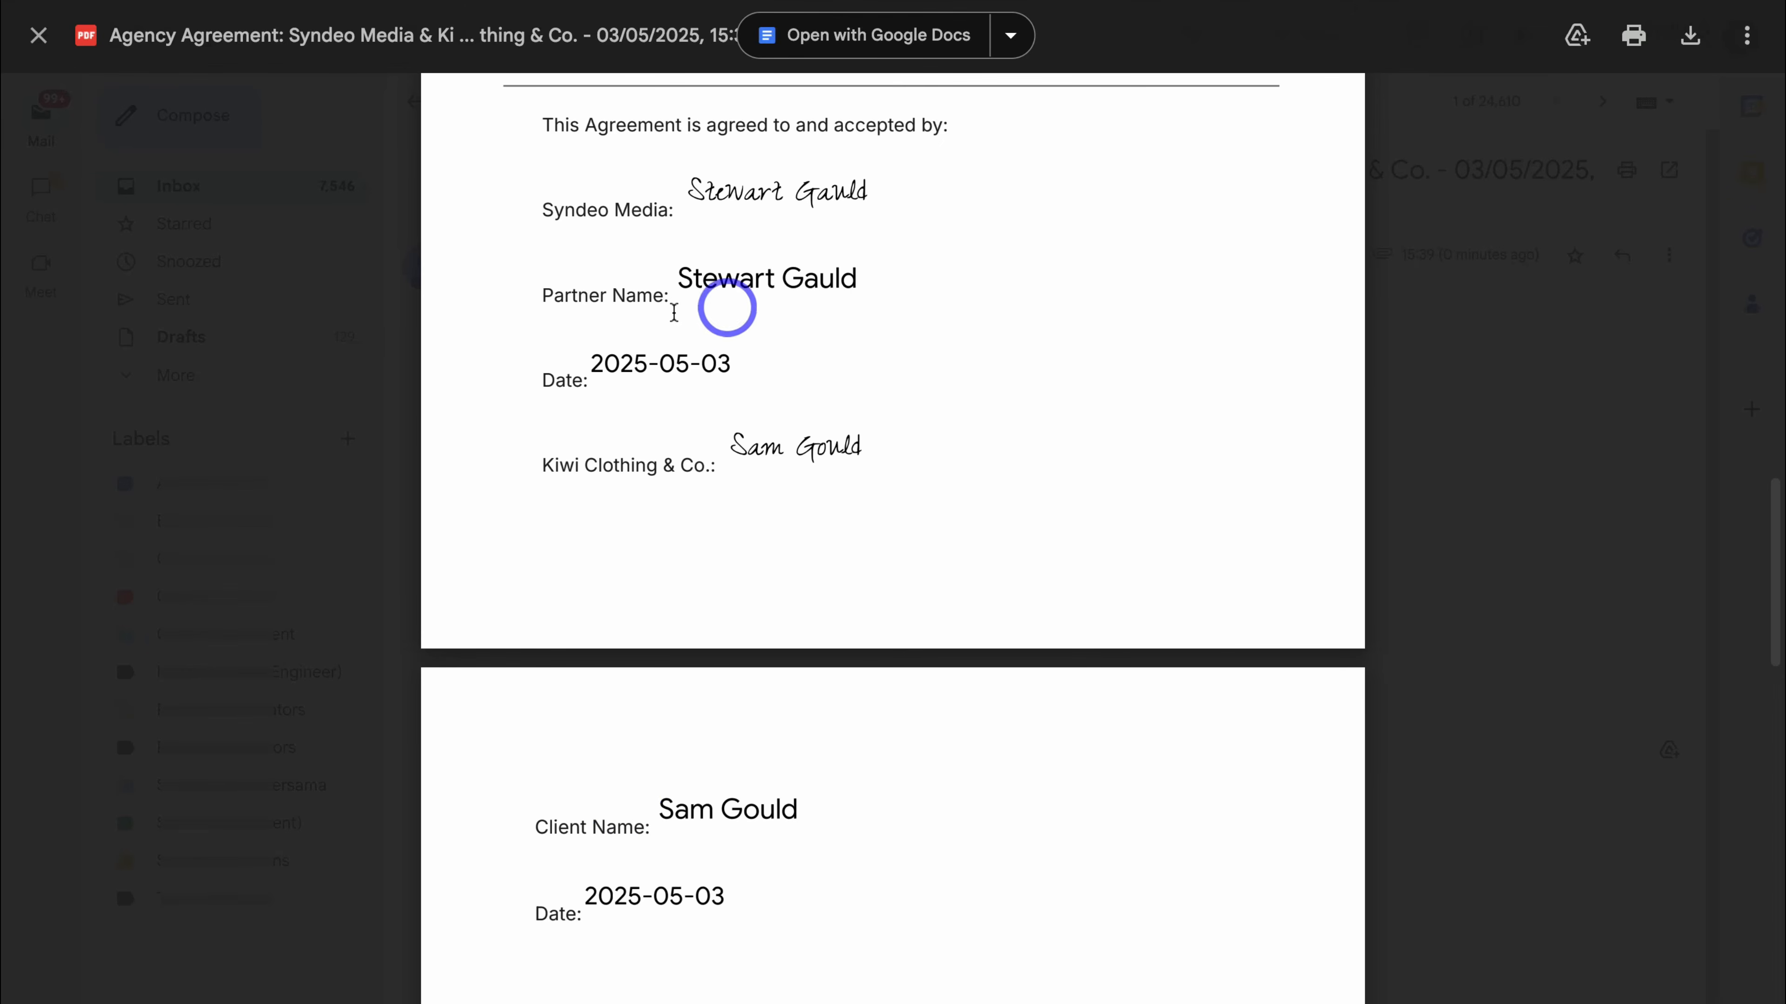
- Examine the signed PDF's audit trail, including its status details and signing activity
scroll(907, 471, "down", 4)
scroll(908, 471, "down", 18)
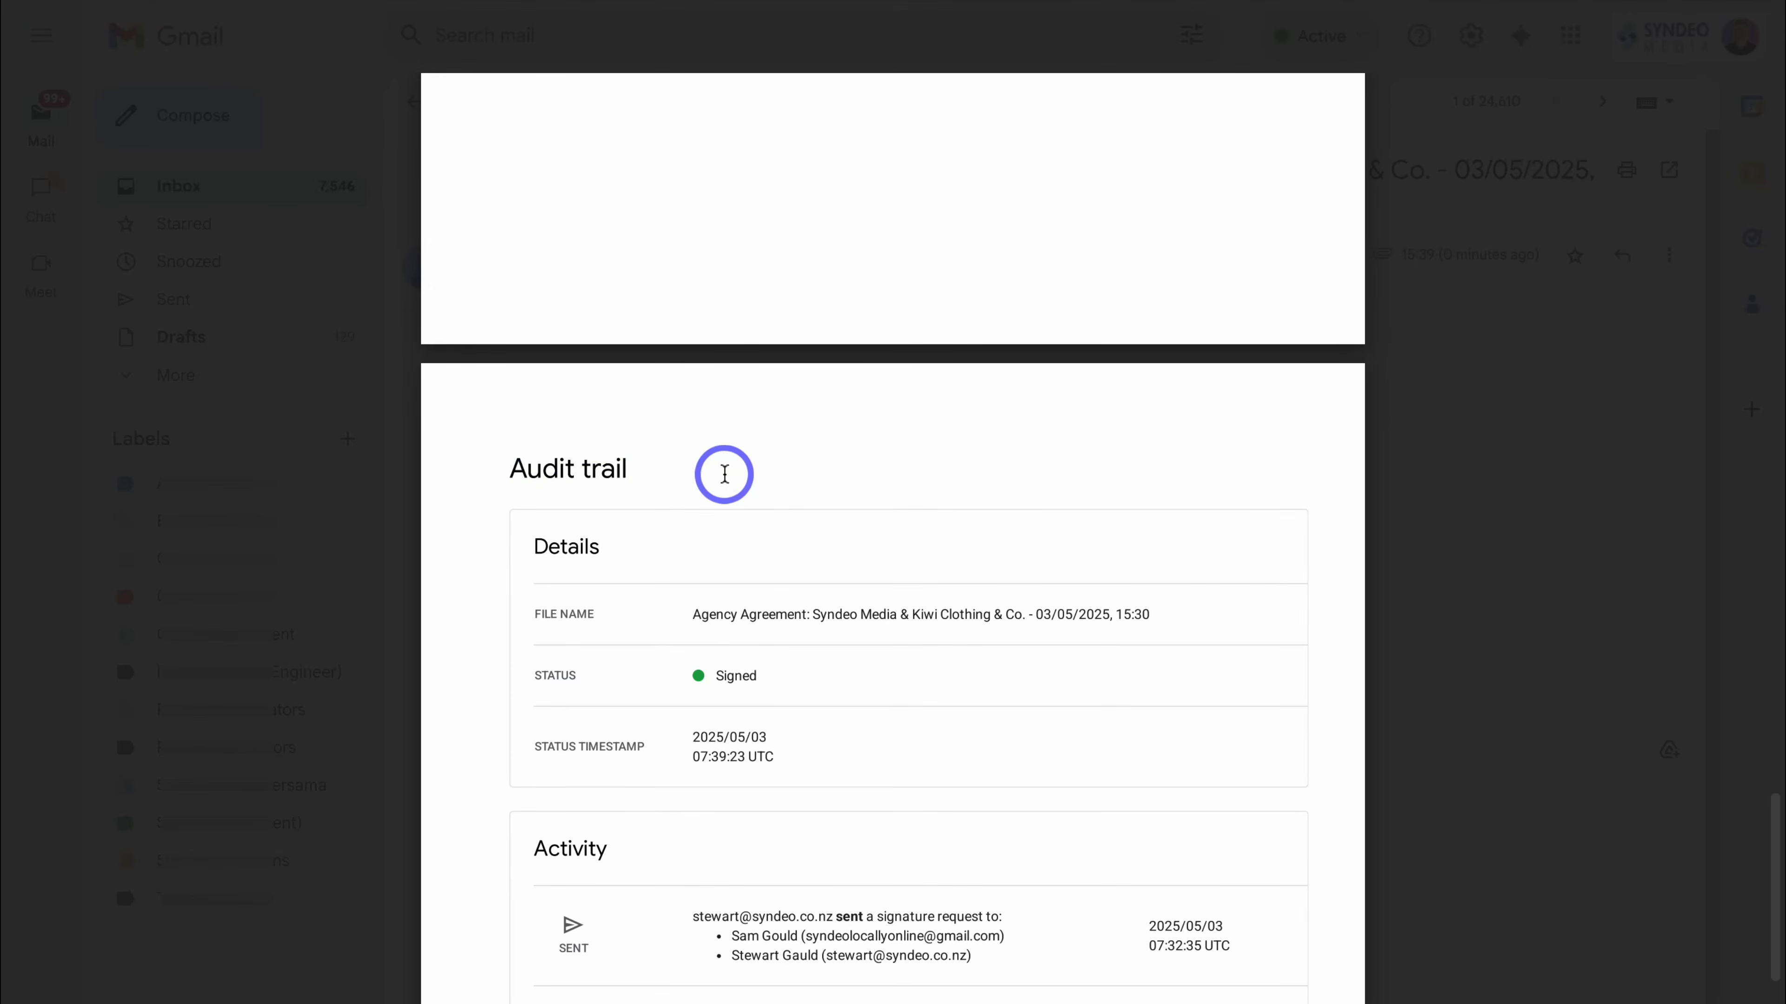
scroll(721, 471, "down", 1)
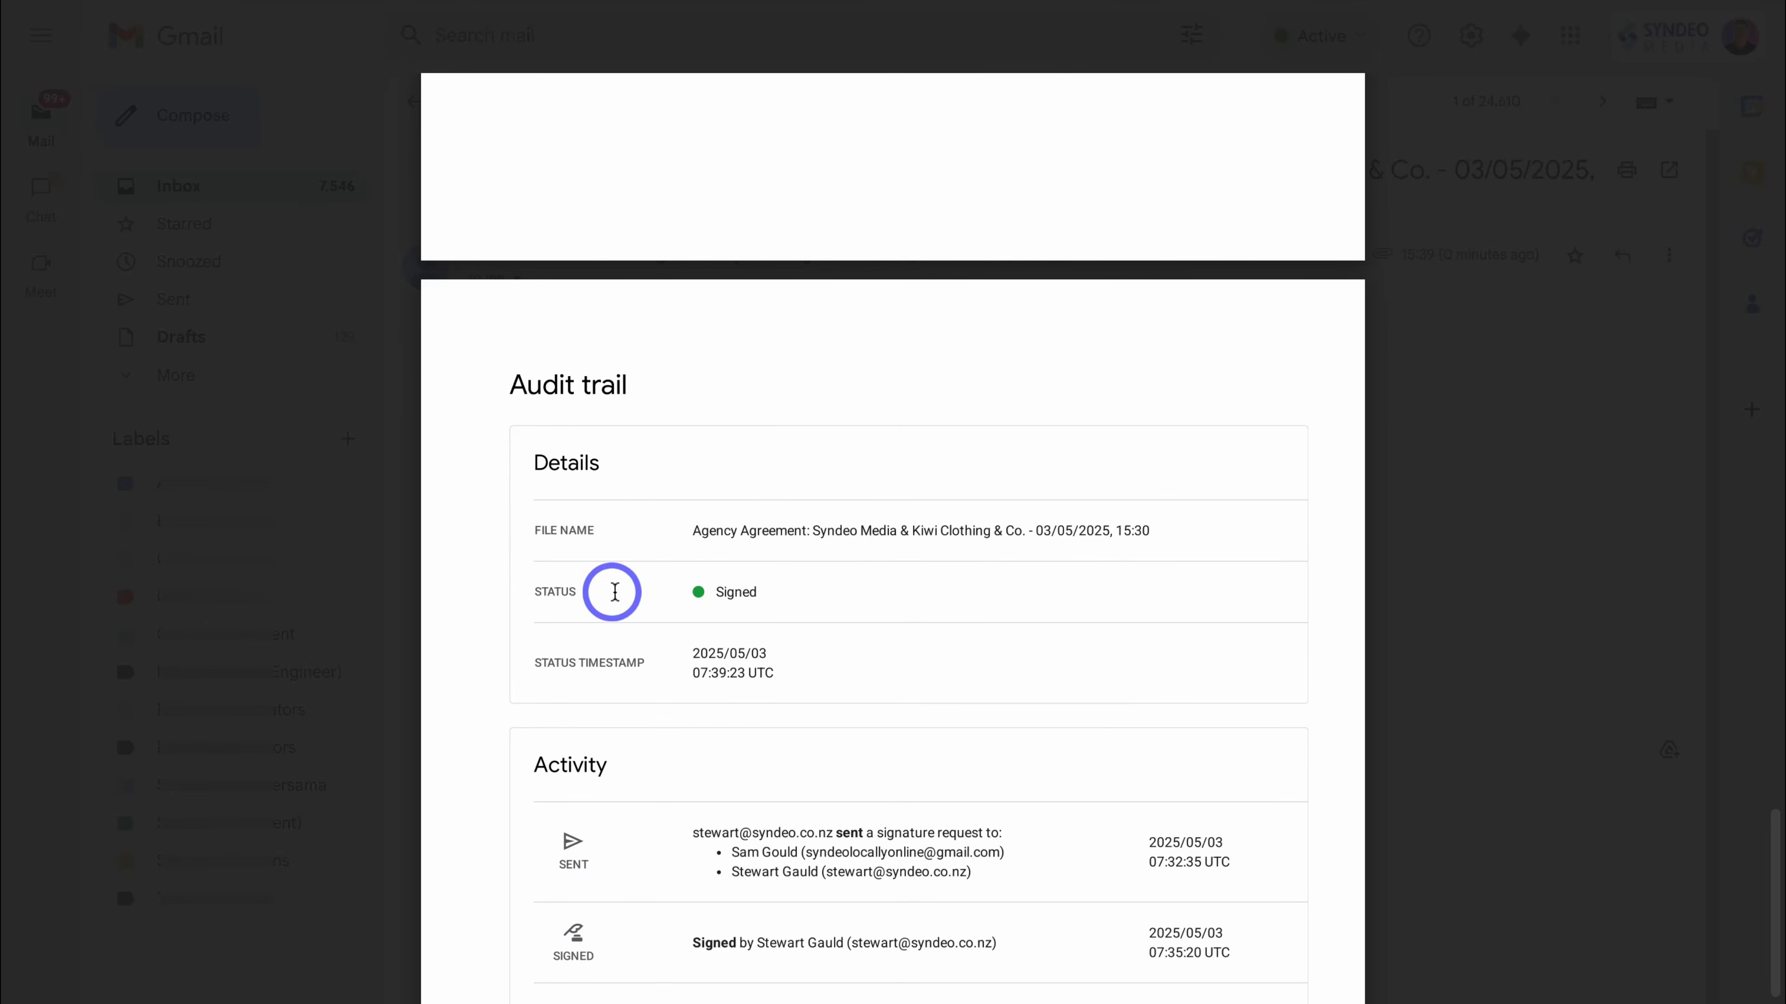
scroll(888, 585, "down", 1)
scroll(888, 585, "down", 2)
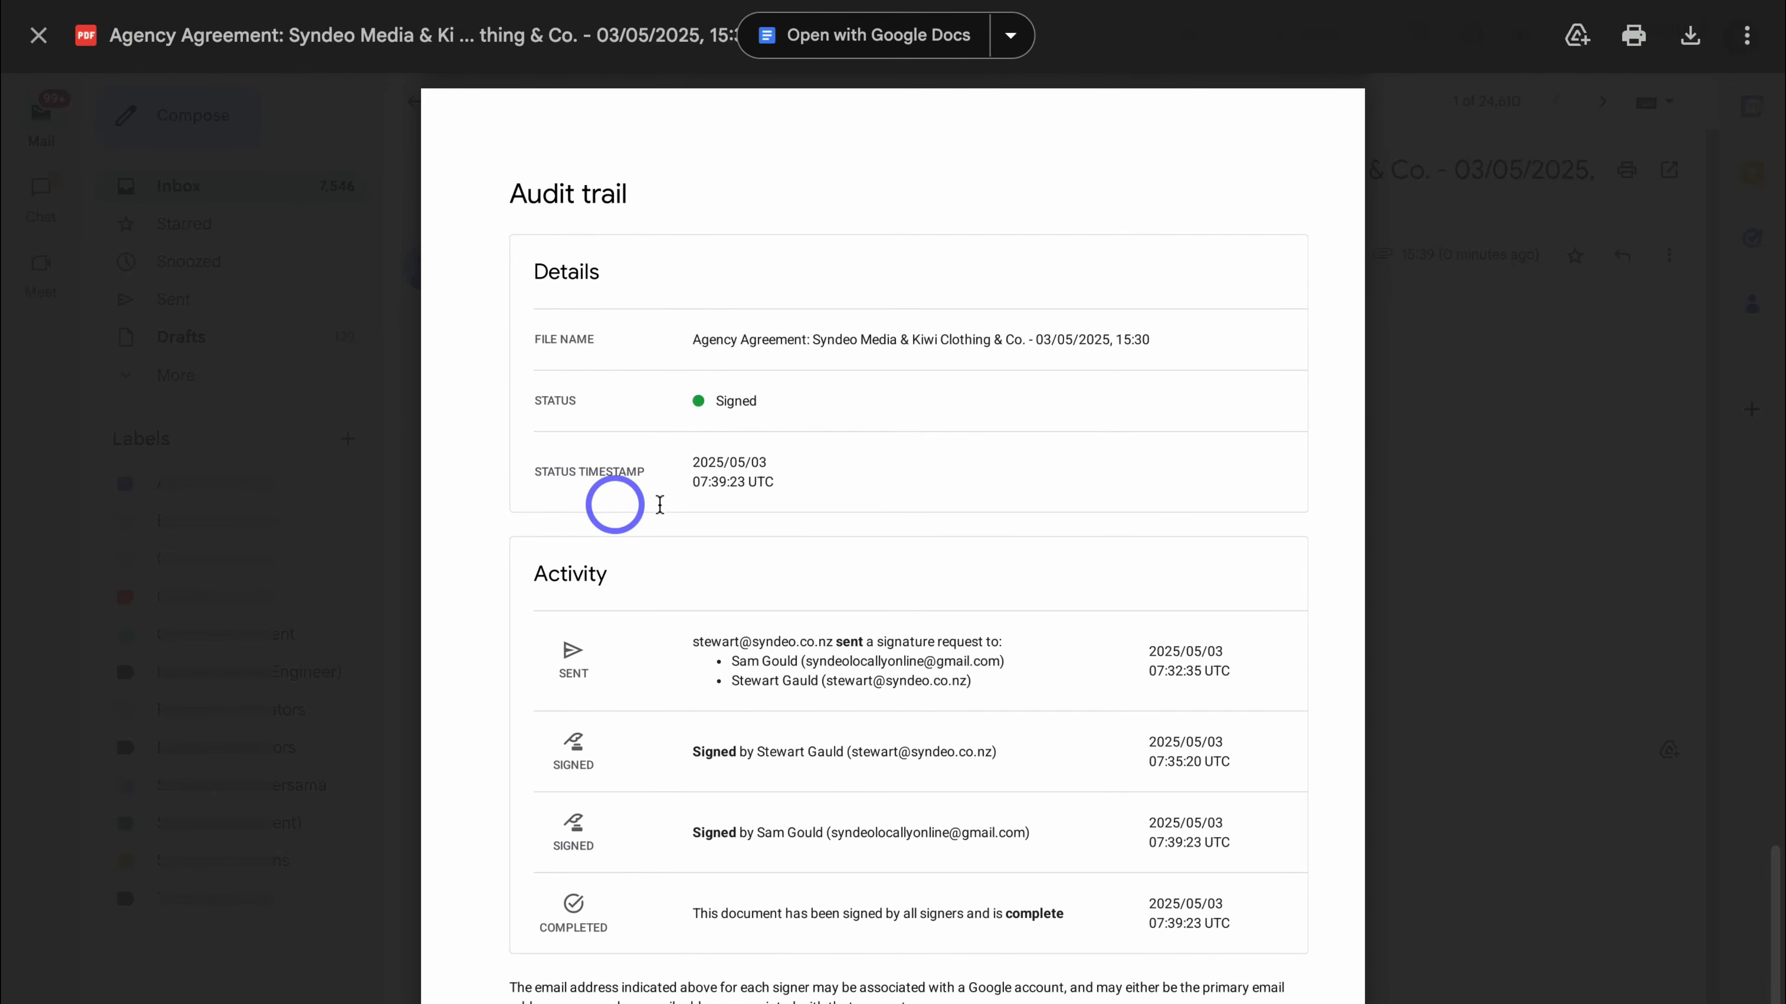
scroll(945, 498, "down", 3)
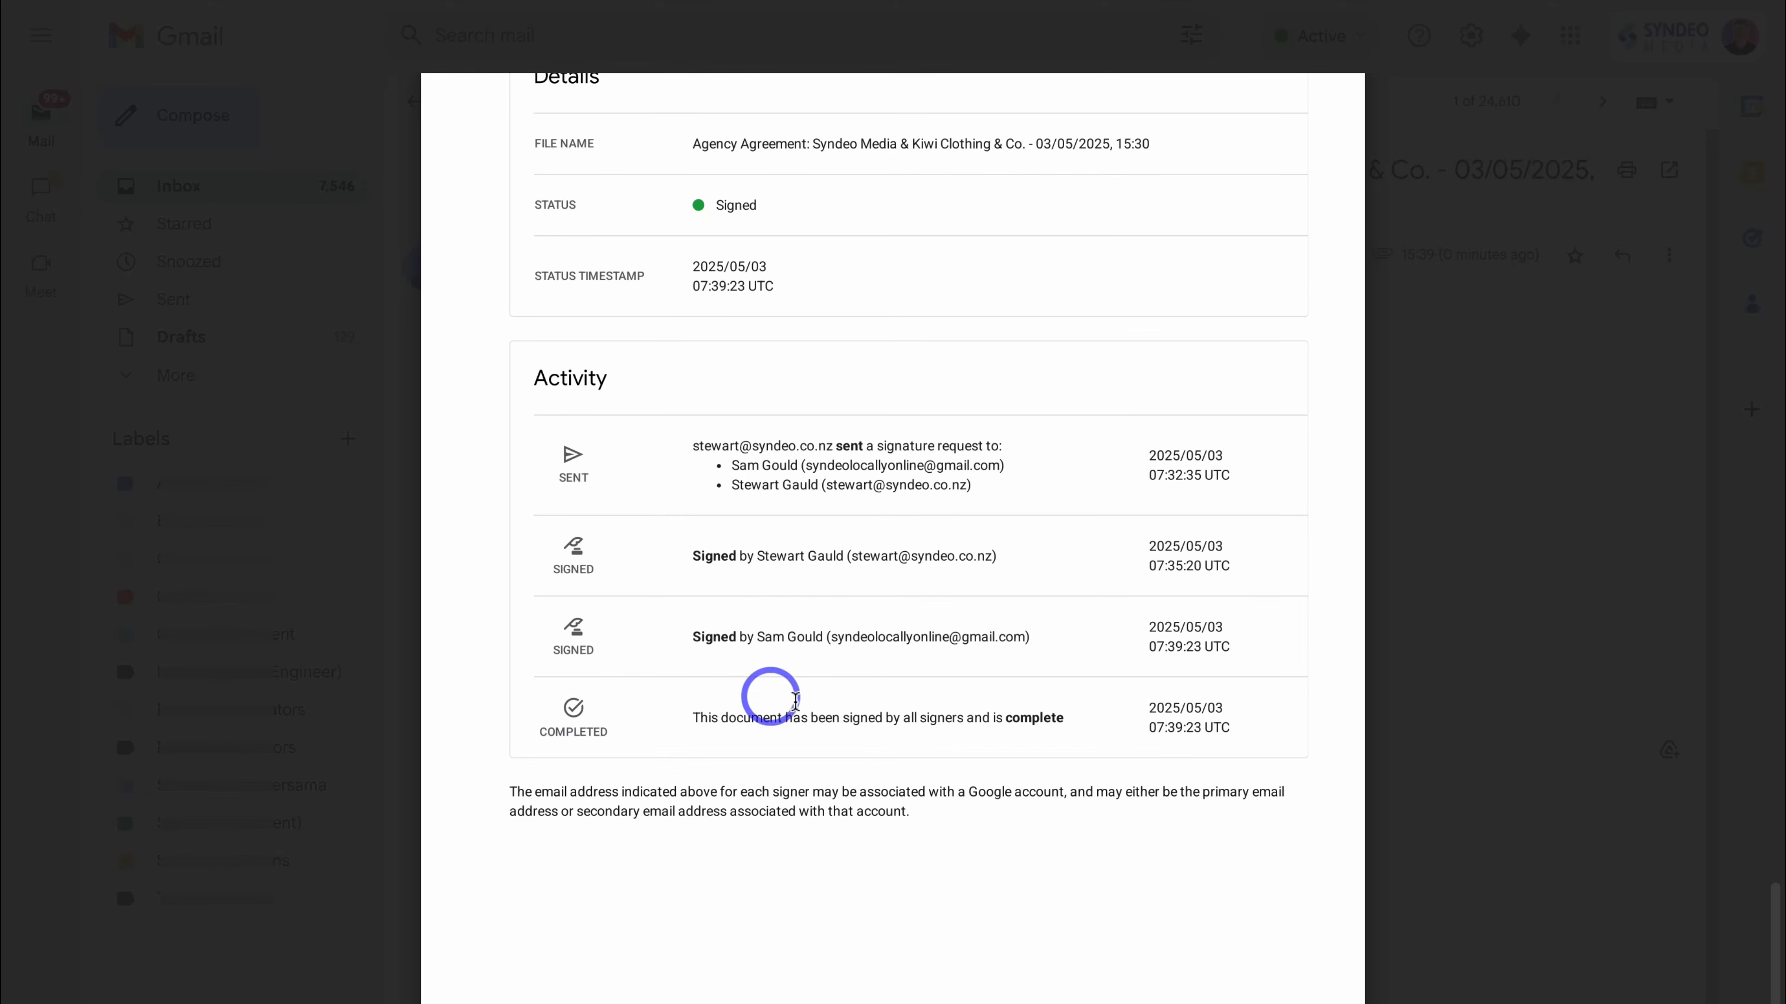
scroll(1115, 725, "up", 20)
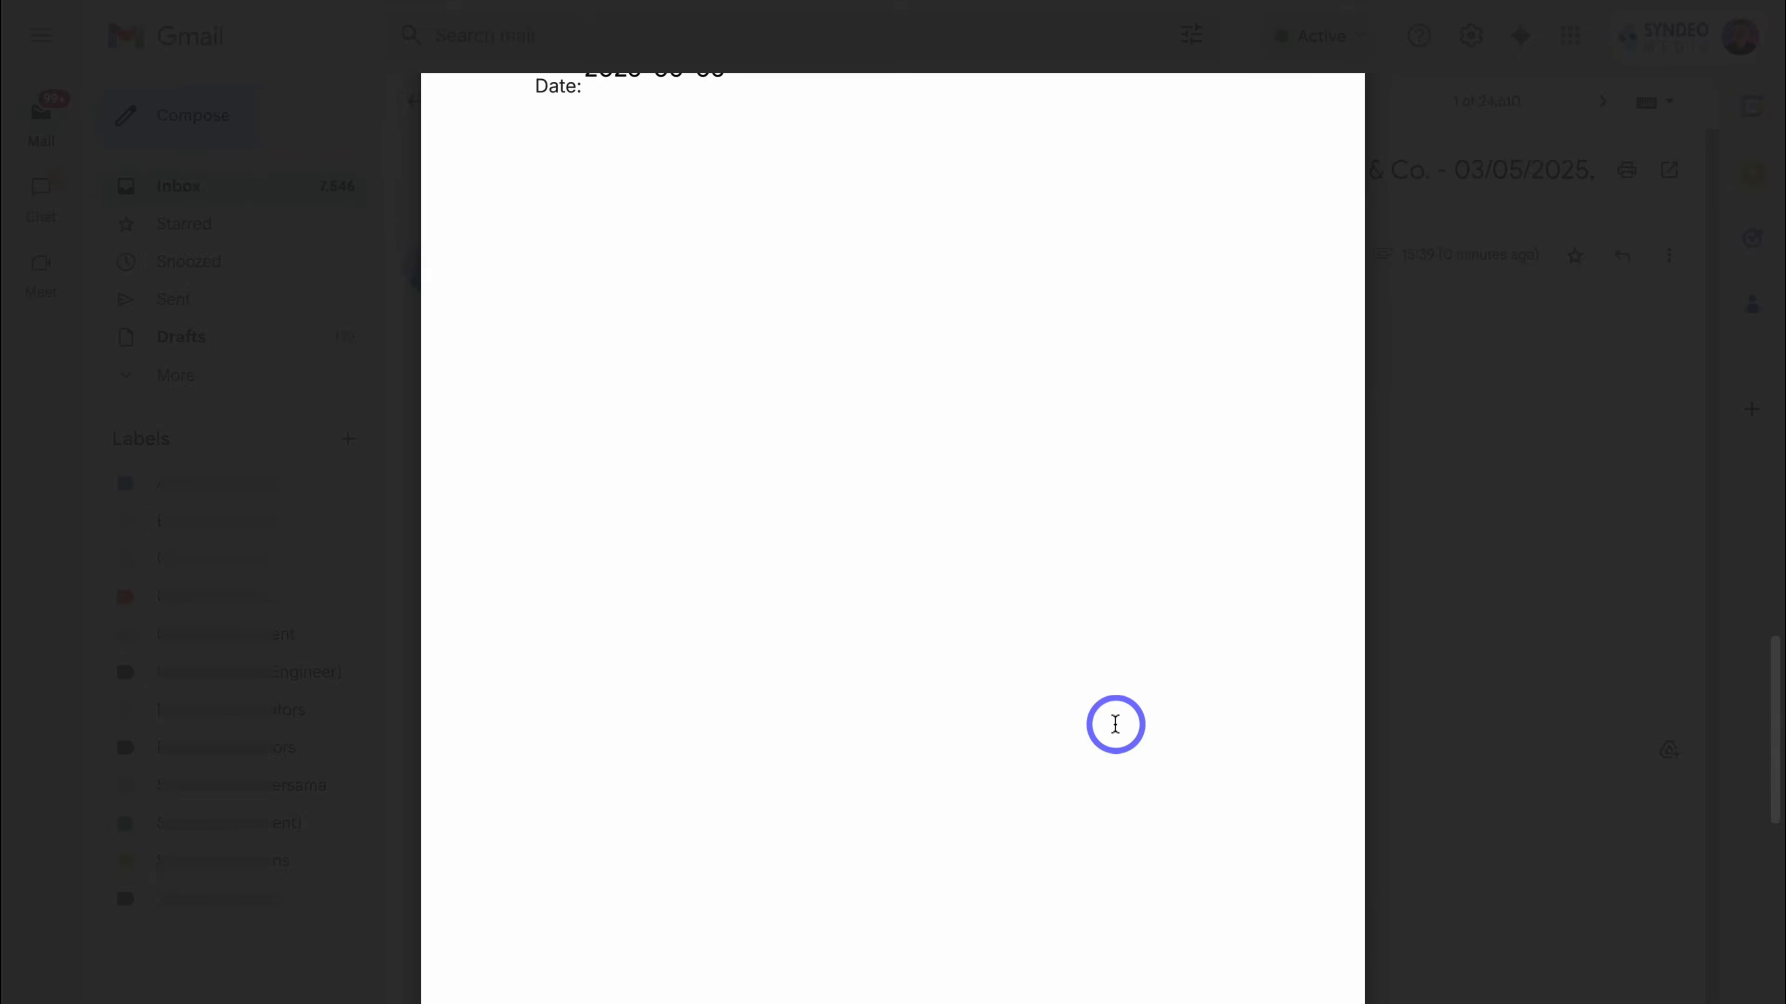